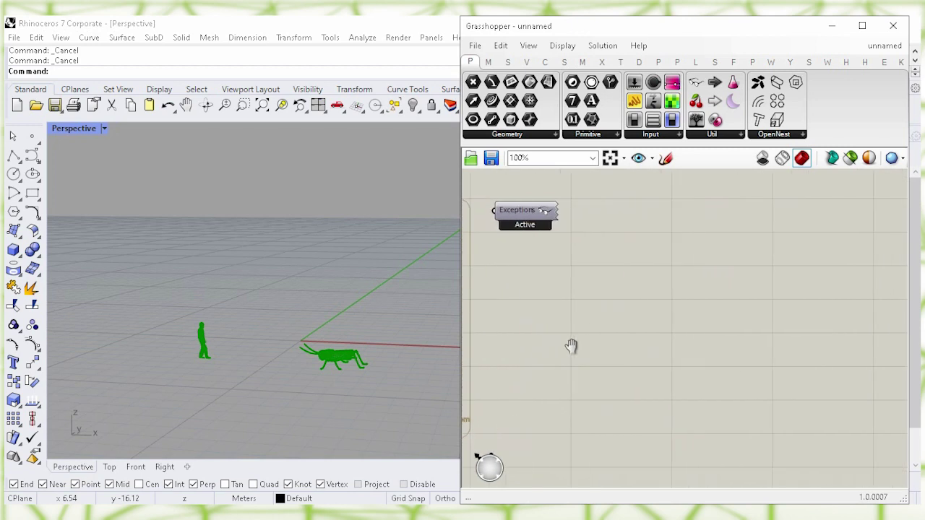
Add a Sphere component to the Grasshopper canvas and place it in the empty area right of the Exceptions component
double_click(790, 348)
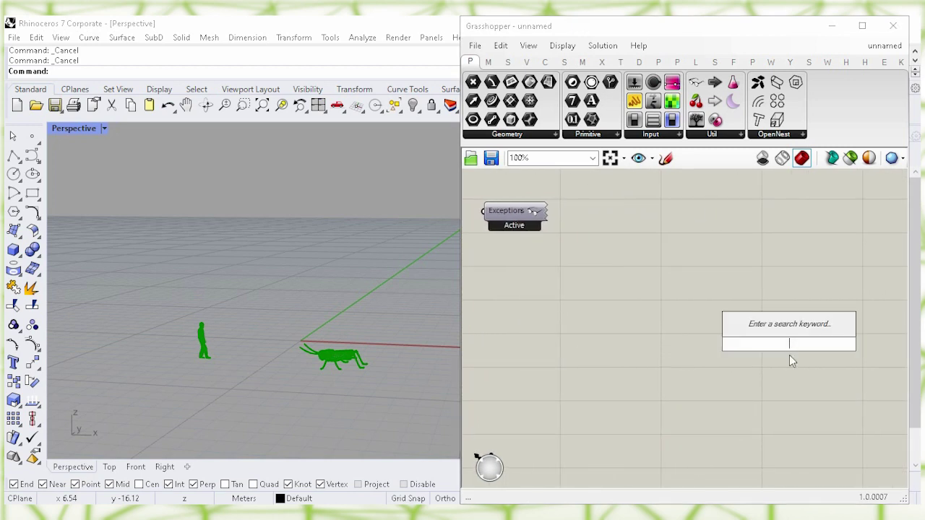
type("sph")
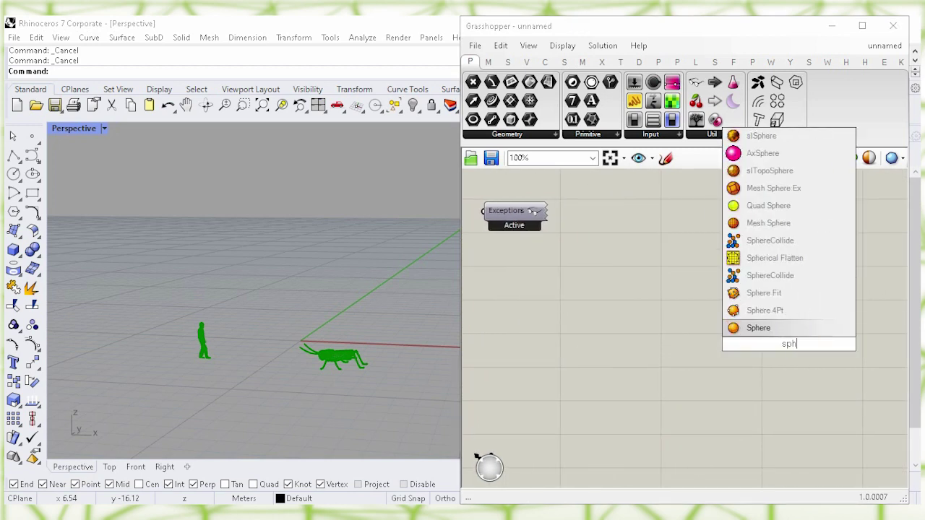
left_click(787, 332)
left_click_drag(793, 347, 833, 385)
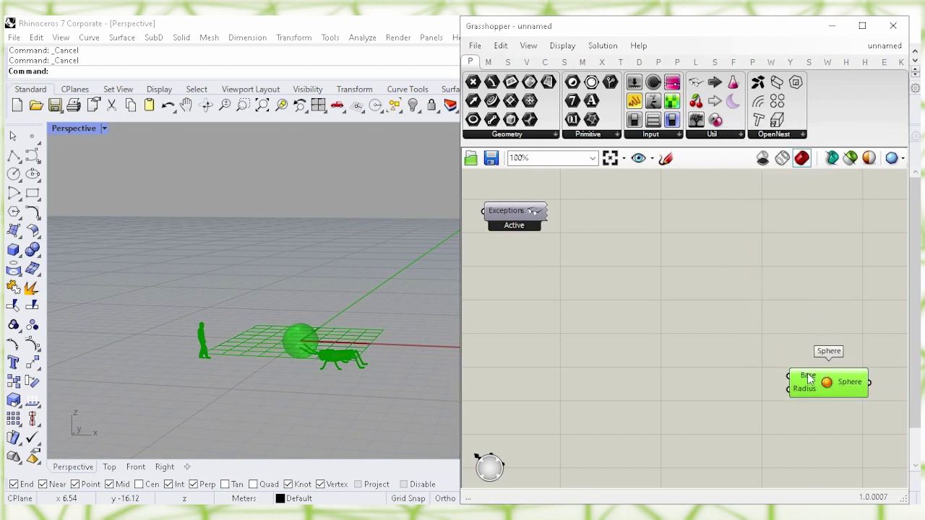
left_click(706, 341)
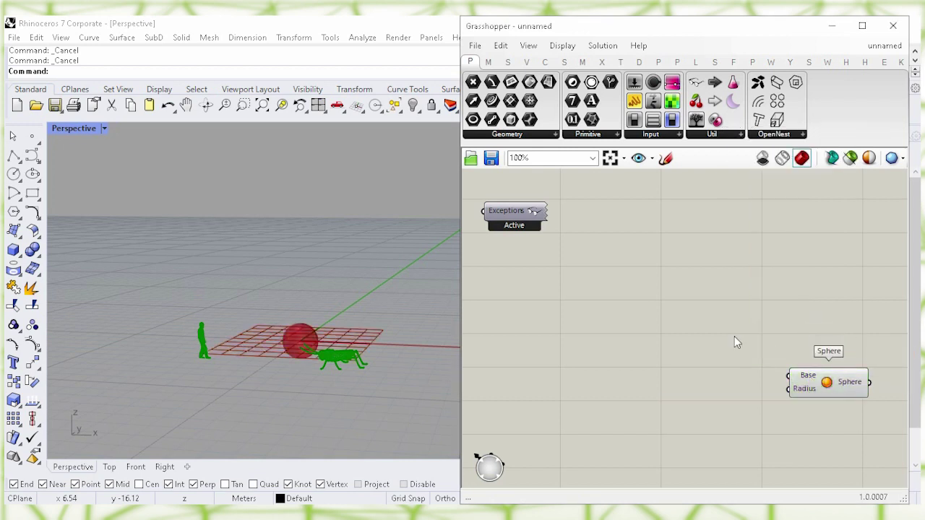
Add a Construct Point component beside the Sphere and wire its Point output into the Sphere's Base input
double_click(706, 341)
type("c")
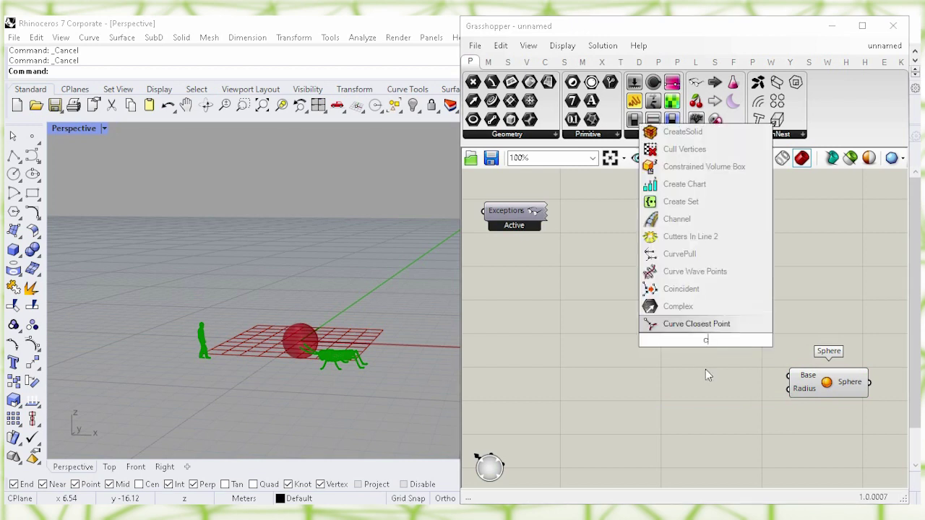
type("onstruc")
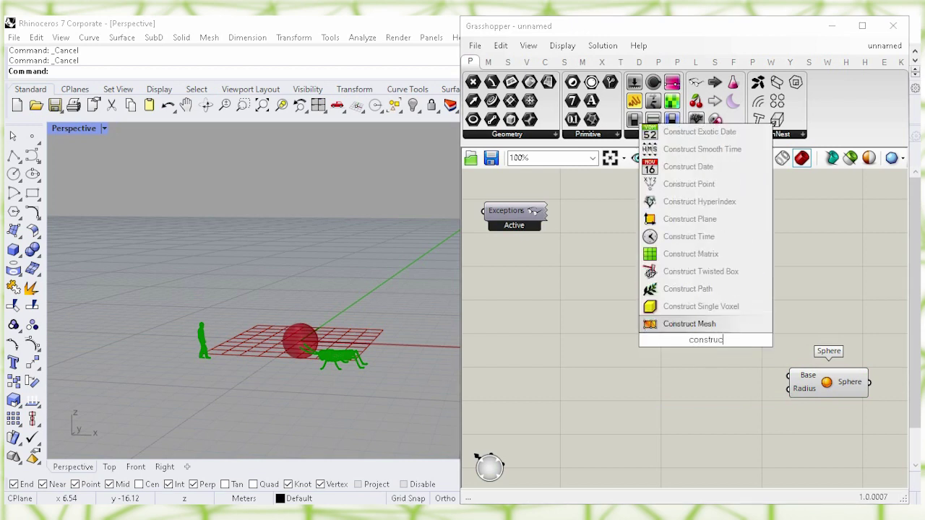
type("t po")
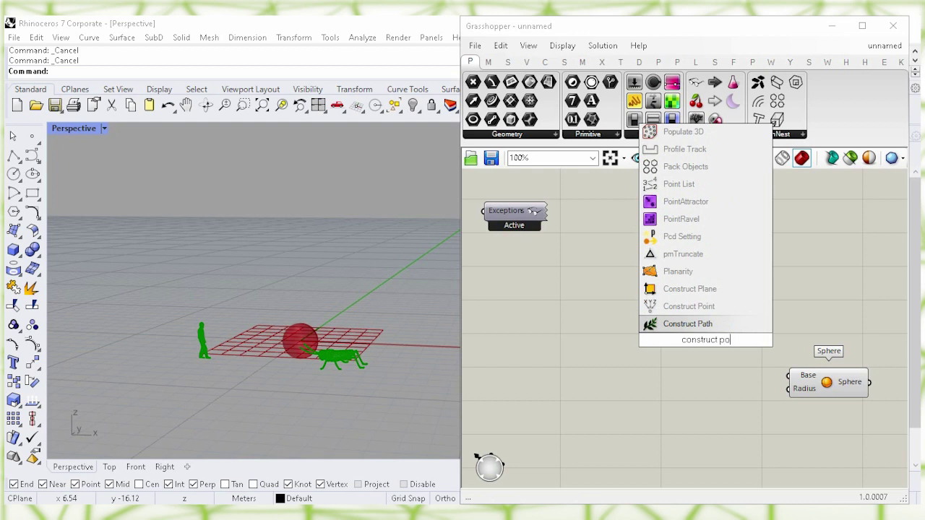
left_click(719, 324)
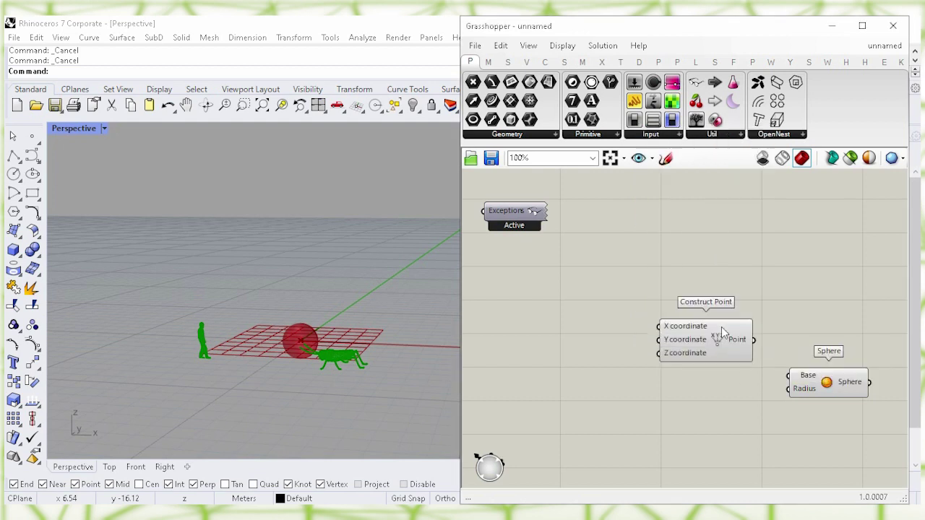
left_click(800, 345)
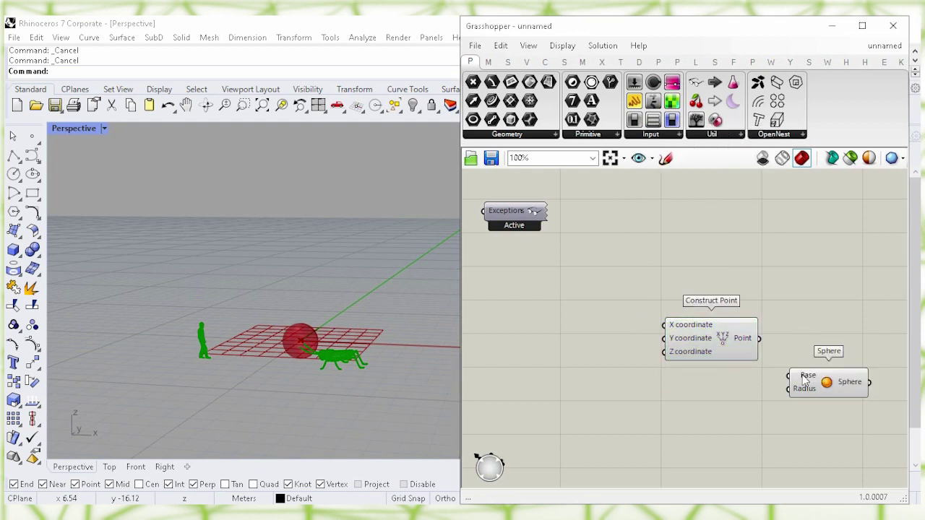
left_click_drag(758, 338, 788, 375)
left_click_drag(703, 357, 716, 355)
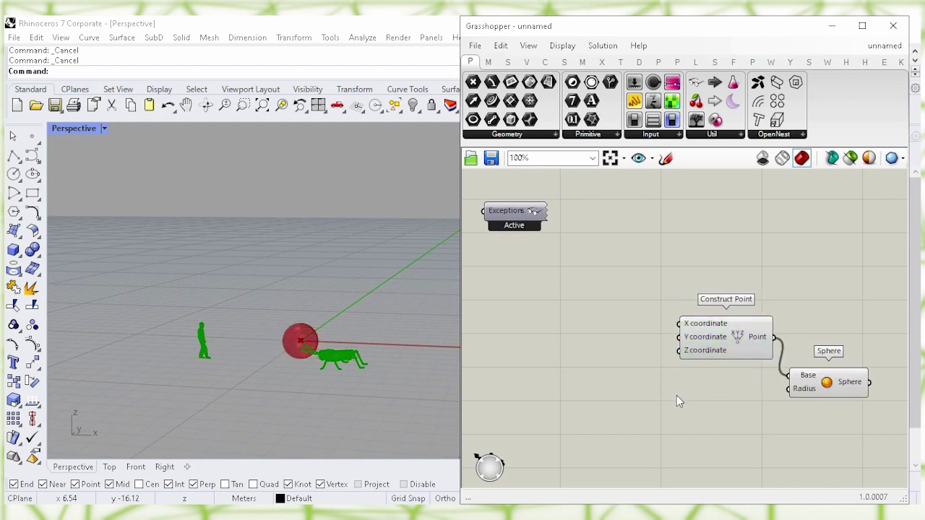
Create a 4.5 number slider and wire it to the point's Z coordinate and the Sphere's Radius
double_click(566, 389)
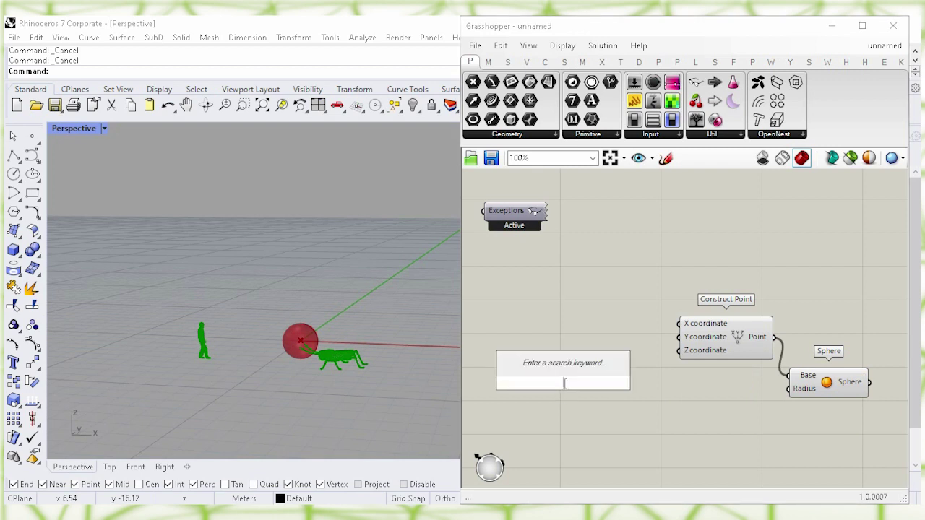
type("4.5")
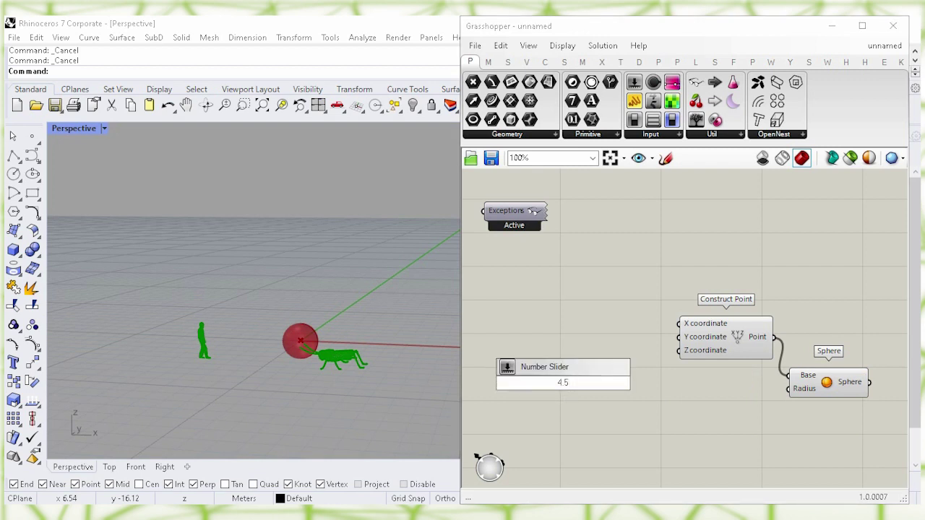
key("Return")
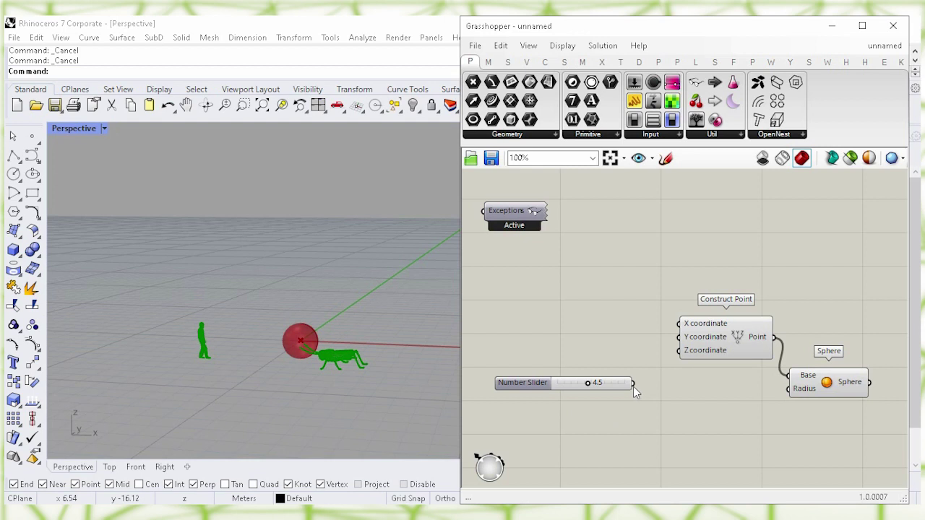
left_click_drag(633, 384, 712, 338)
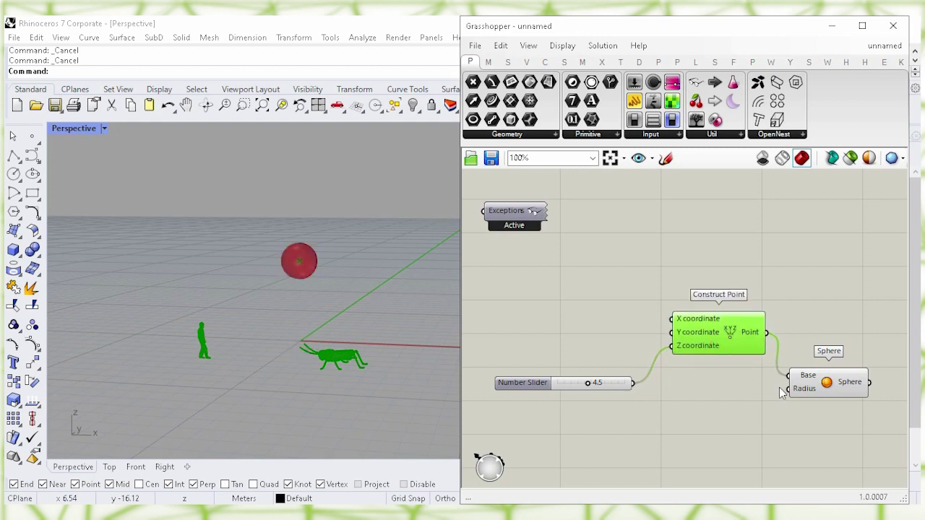
left_click_drag(634, 384, 818, 377)
left_click(820, 391)
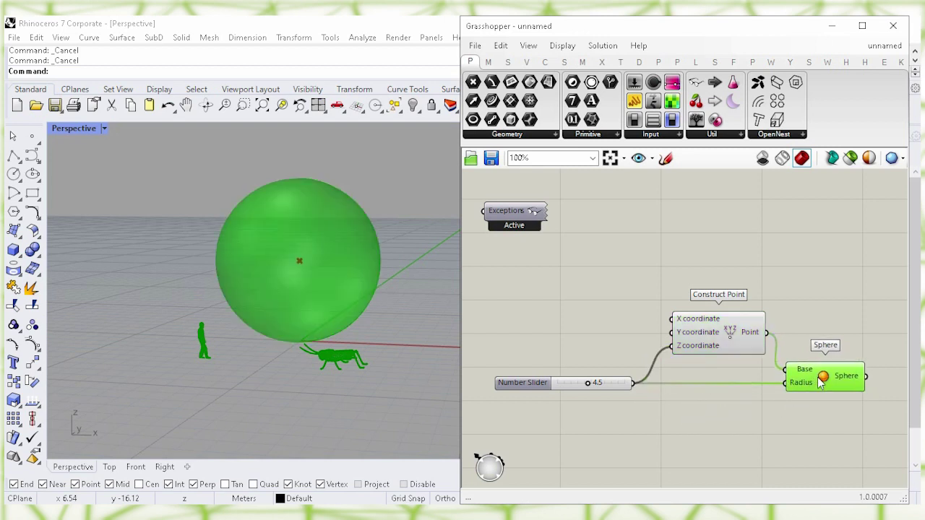
Turn off the viewport preview of the Construct Point component that feeds the Sphere
left_click(760, 400)
left_click(729, 332)
right_click(730, 331)
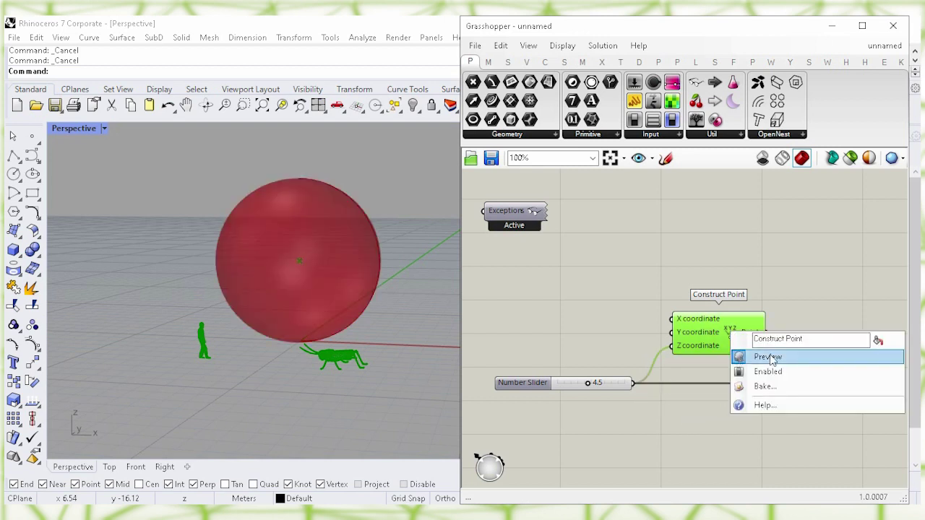
left_click(877, 357)
left_click(827, 299)
right_click_drag(816, 293, 814, 338)
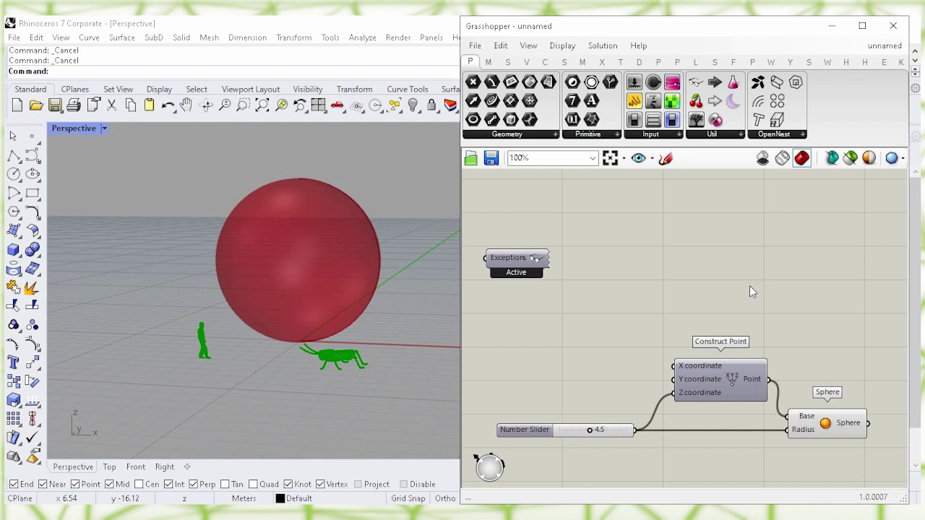
Add a second Construct Point component and place it above the Sphere component
double_click(750, 290)
type("cons")
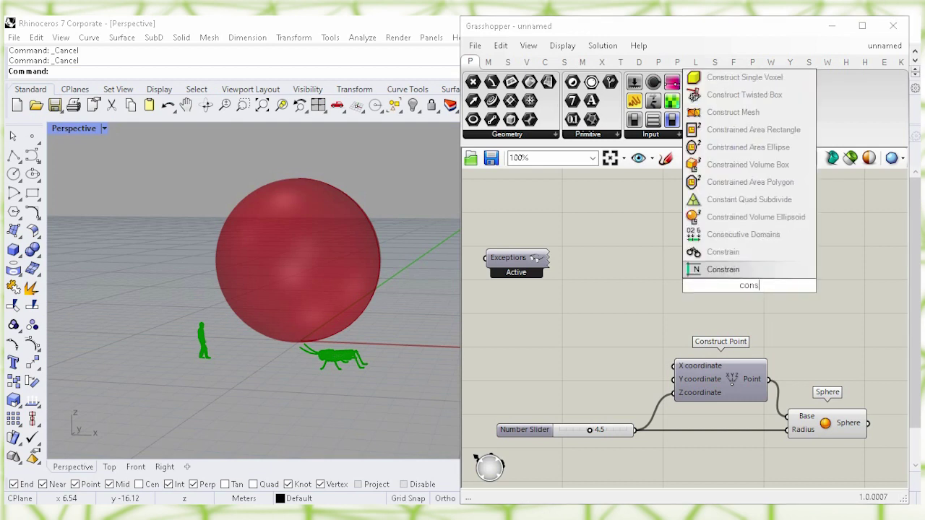
type("truct po")
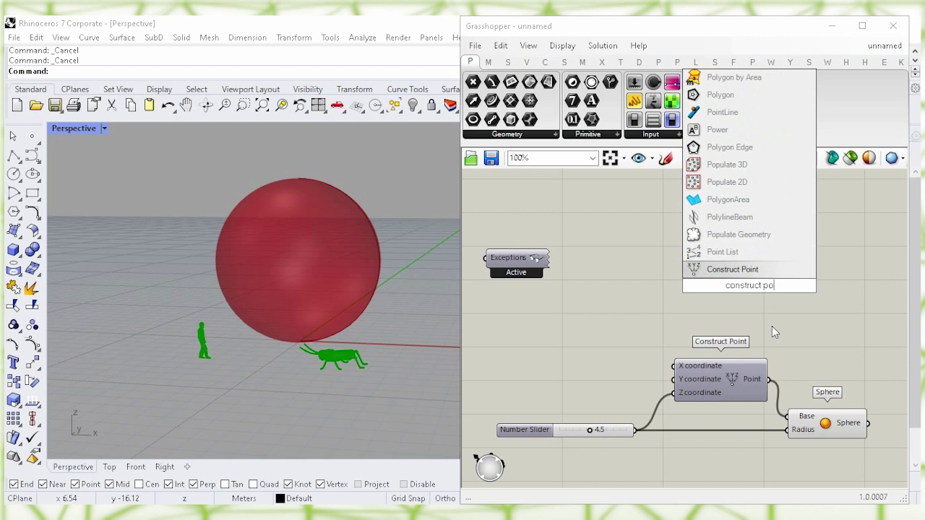
left_click(776, 274)
left_click_drag(761, 298, 823, 325)
left_click(760, 265)
left_click_drag(787, 282, 734, 248)
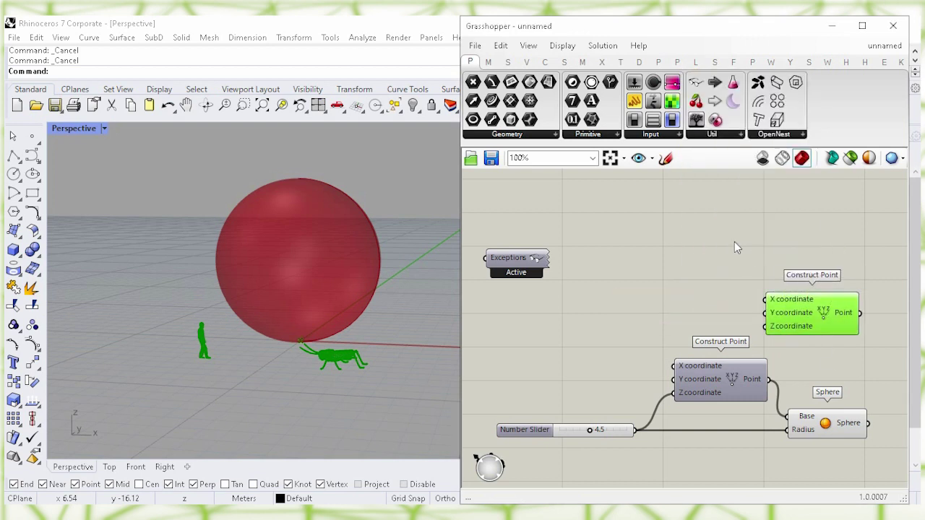
Duplicate the new Construct Point component and stack the two copies one above the other
key("ctrl+c")
key("ctrl+v")
left_click_drag(815, 322, 825, 251)
left_click(725, 266)
left_click_drag(804, 336, 801, 237)
left_click_drag(809, 244, 809, 225)
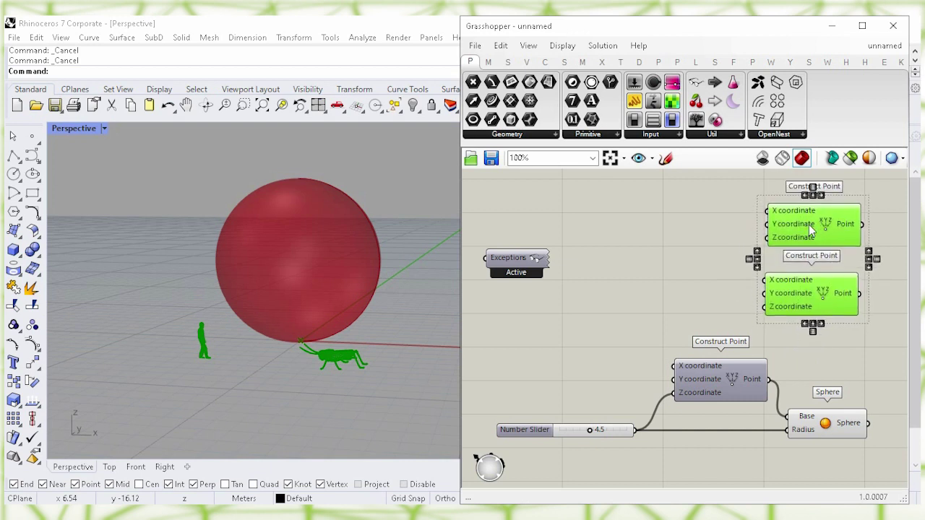
left_click(810, 348)
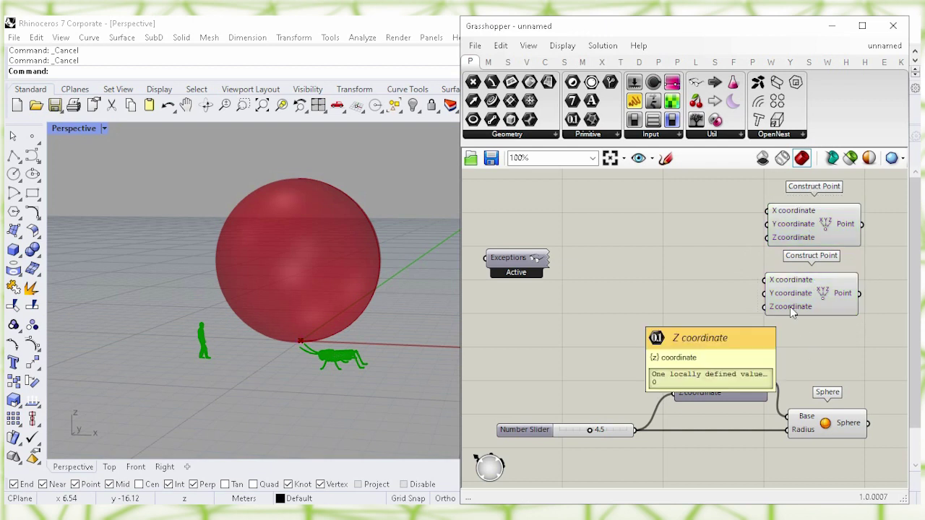
Add a Multiplication component above the number slider and wire the slider into its A input
double_click(614, 312)
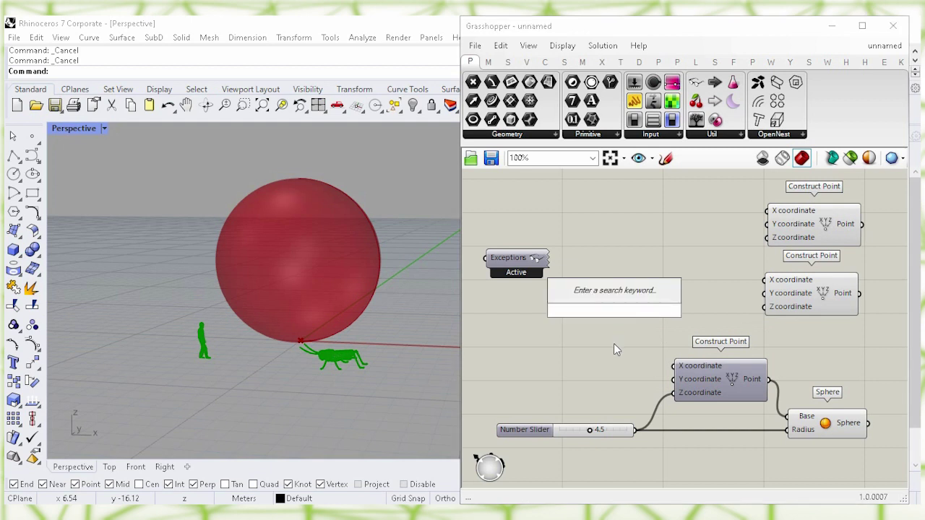
type("mult")
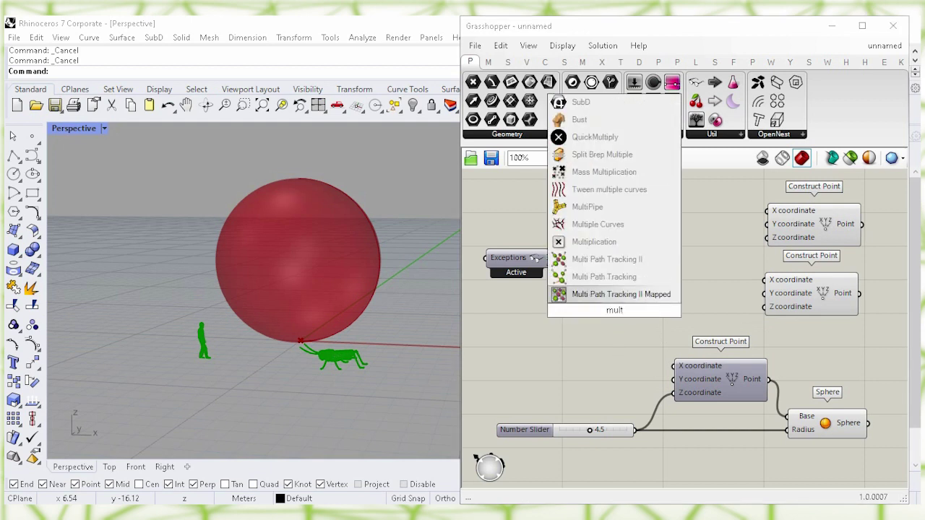
type("ip")
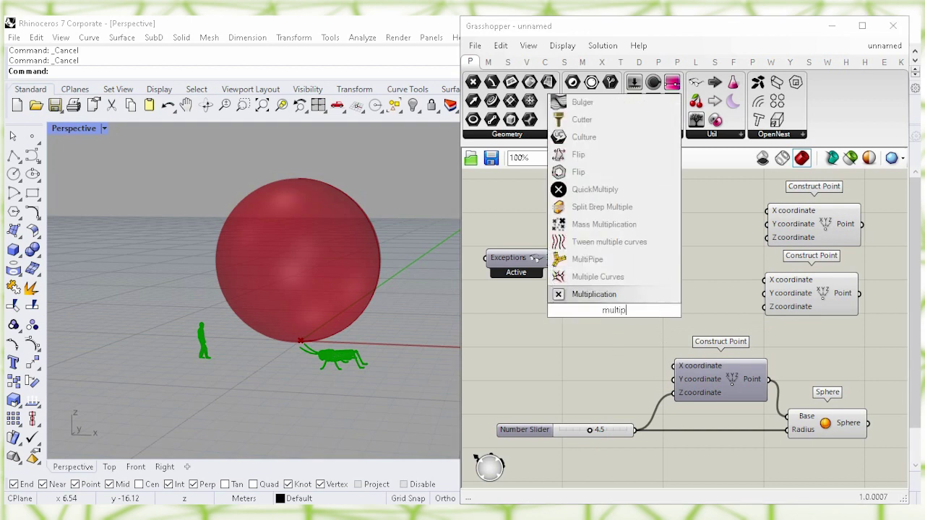
left_click(631, 301)
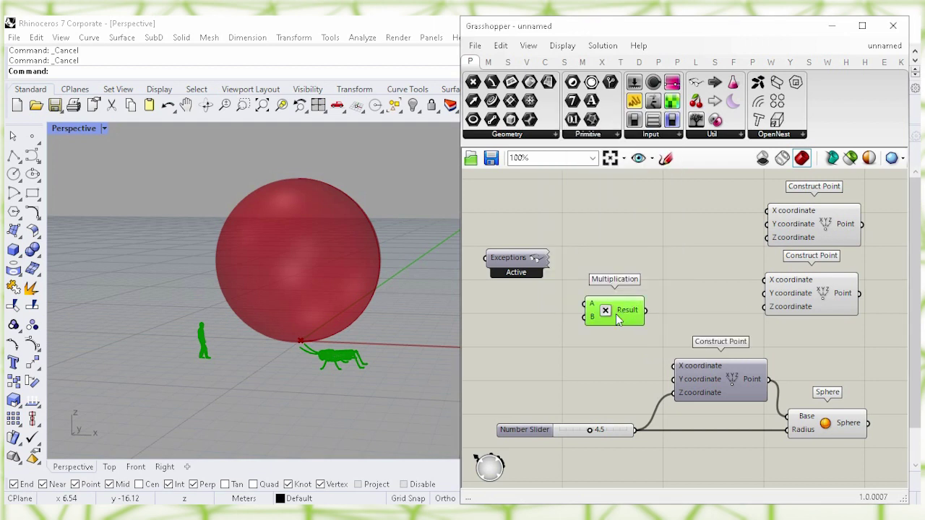
left_click_drag(617, 431, 585, 433)
left_click(607, 343)
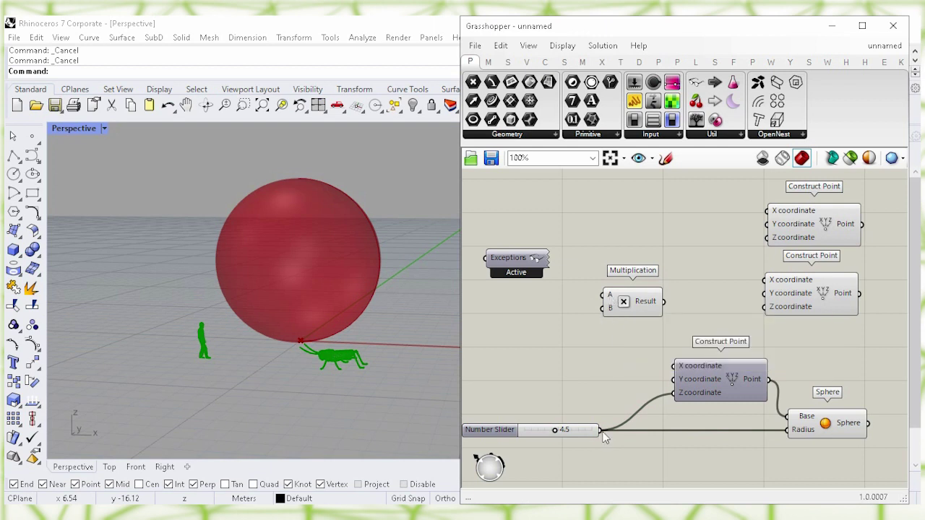
left_click_drag(599, 430, 604, 295)
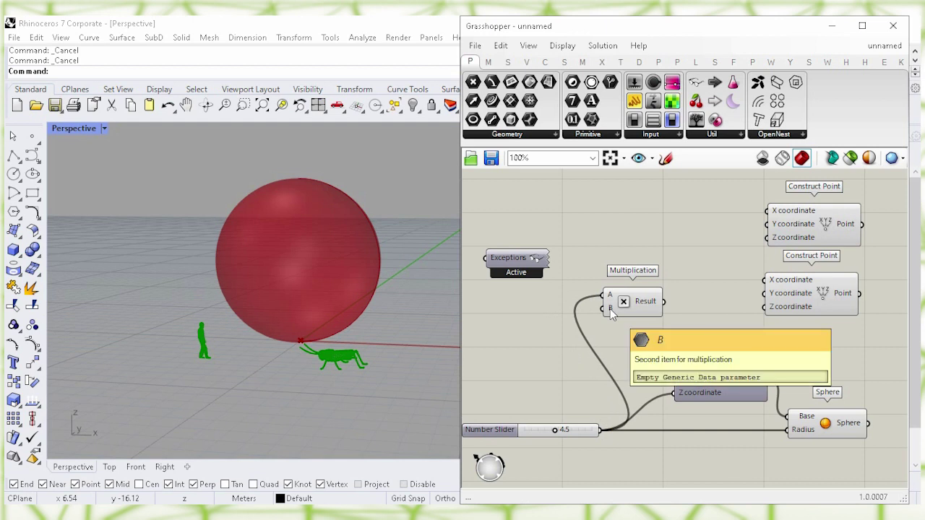
Create a panel containing 2 and wire it into the Multiplication component's B input
double_click(519, 350)
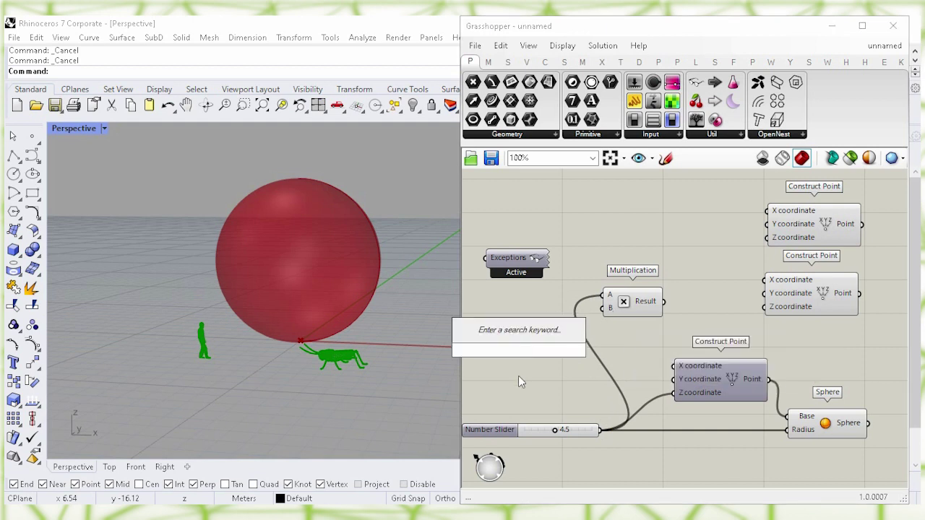
type("\"2")
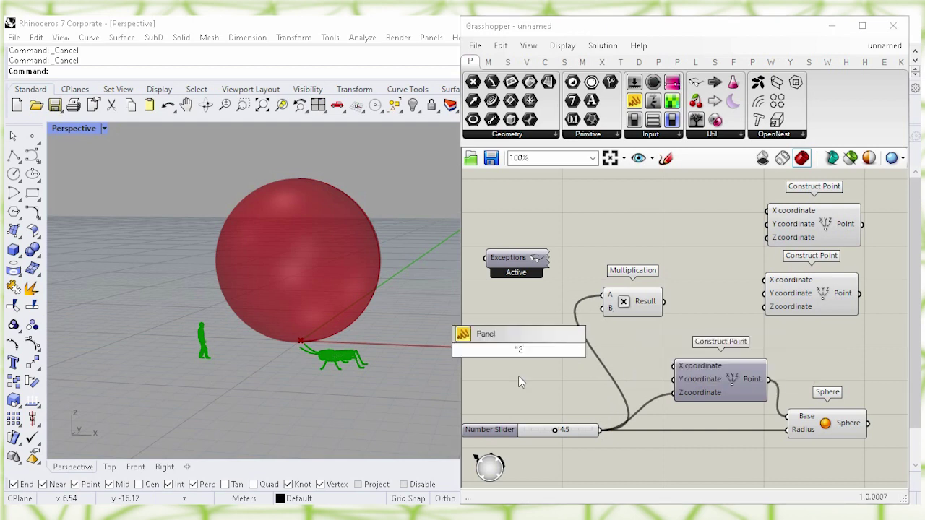
key("Return")
left_click_drag(524, 345, 615, 312)
left_click(560, 348)
left_click(625, 350)
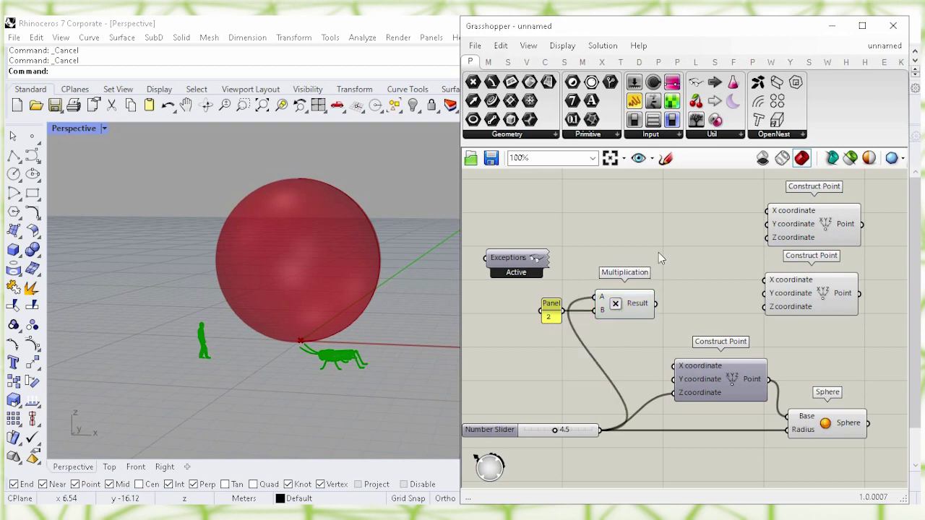
Add a Subtraction component beside the Multiplication and wire the Multiplication Result into its A input
right_click_drag(673, 238, 663, 284)
double_click(635, 260)
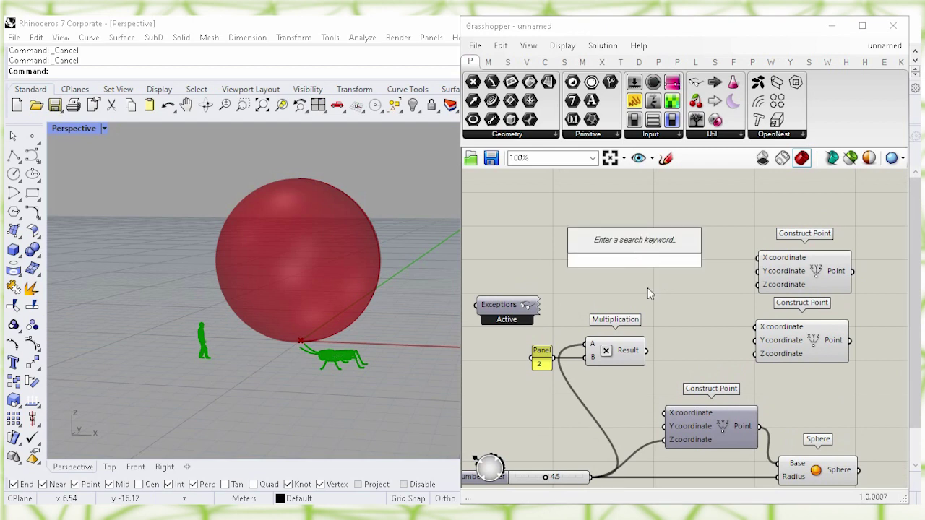
type("subtr")
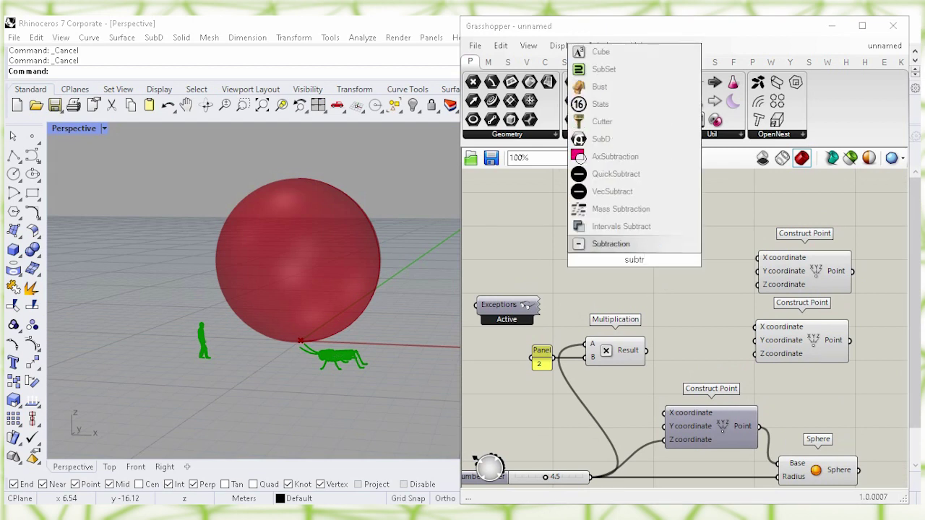
left_click(659, 247)
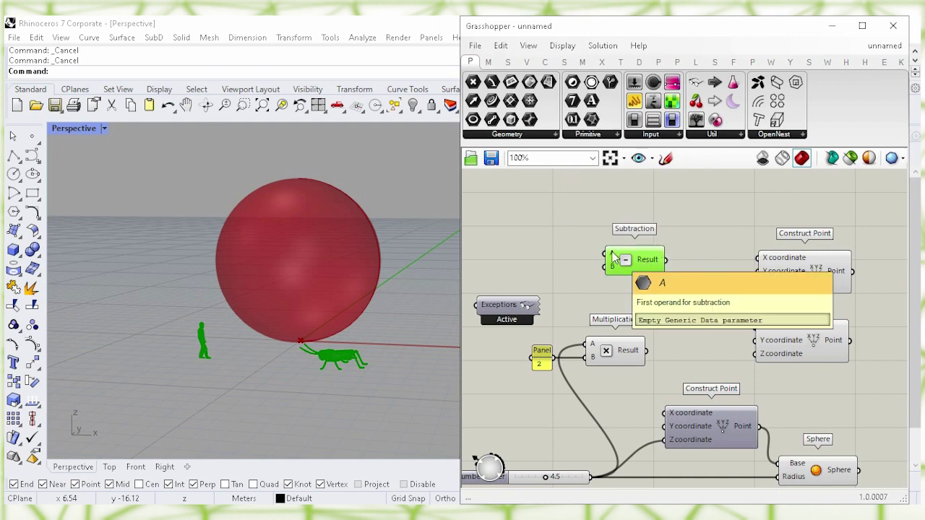
left_click_drag(628, 267, 698, 362)
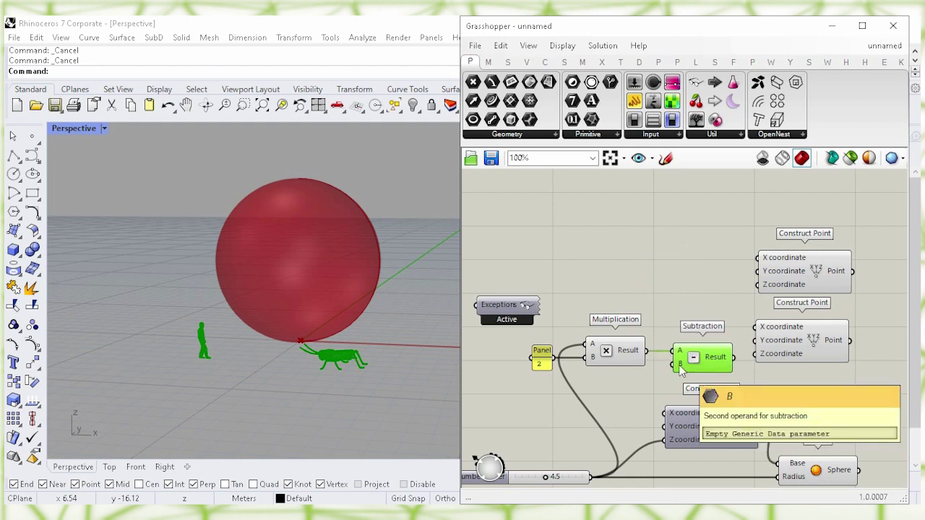
Create a number slider ranging from 0.25 to 1.00 and wire it into the Subtraction component's B input
left_click(628, 273)
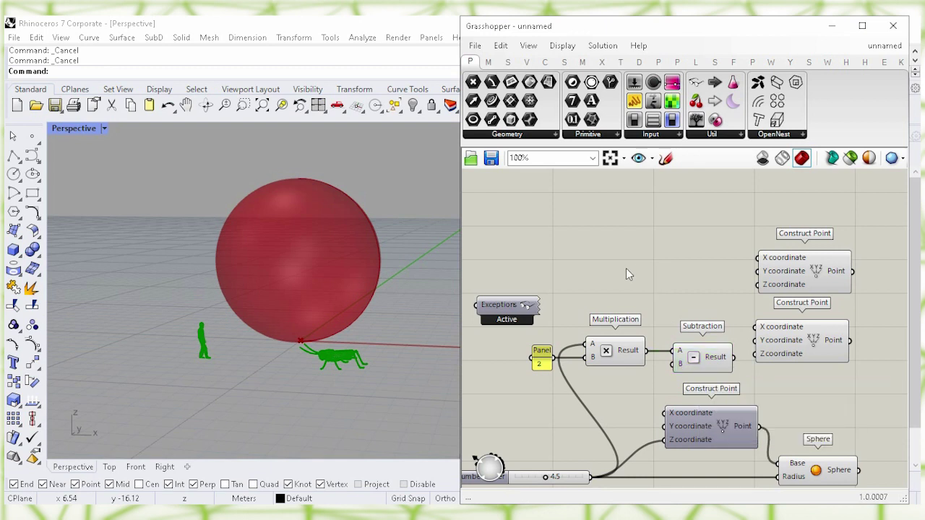
double_click(608, 254)
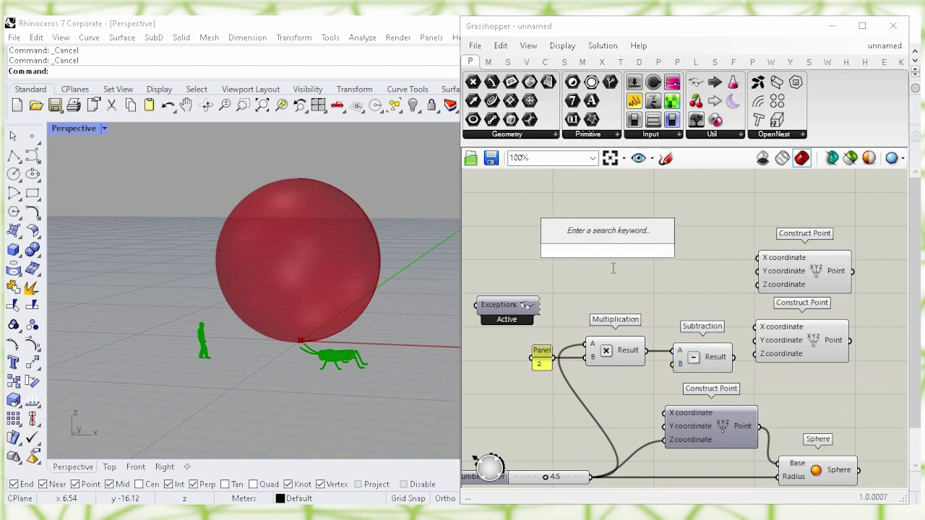
type("0.2")
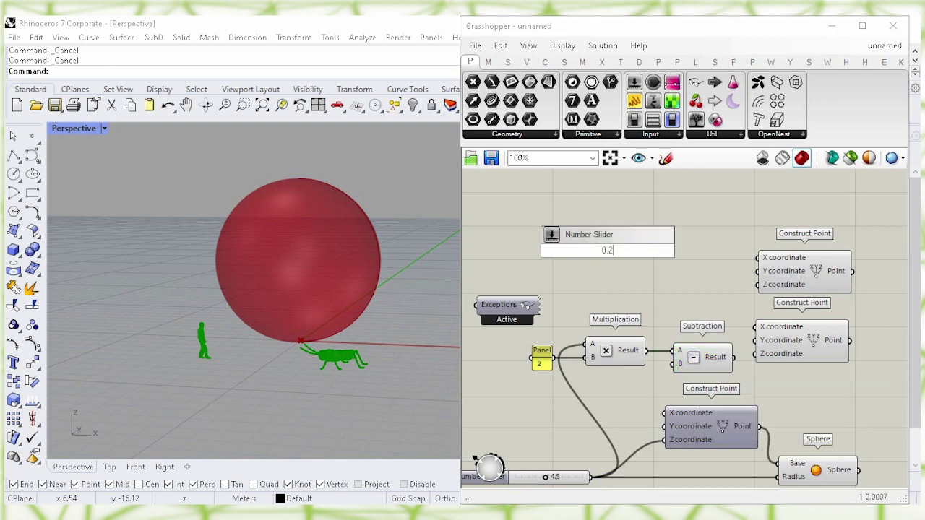
type("5<1.00")
key("Return")
left_click_drag(636, 250, 604, 268)
left_click(664, 277)
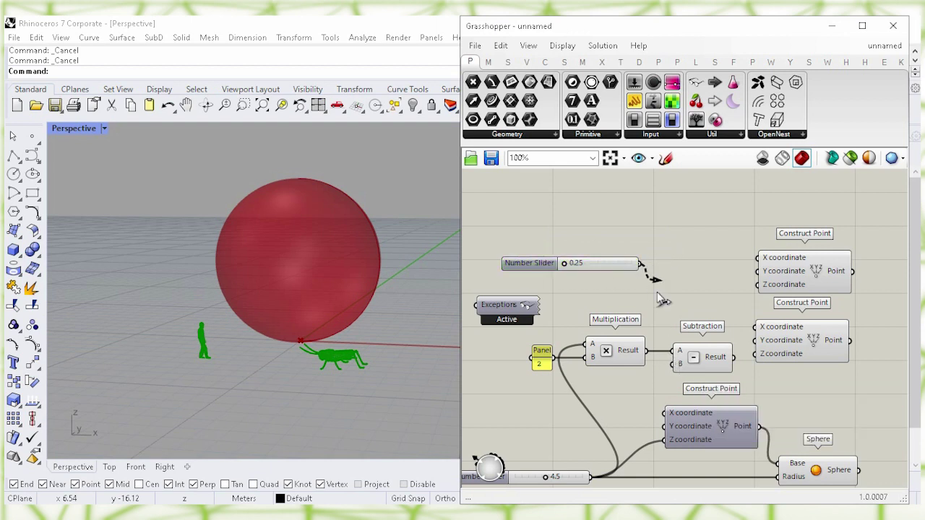
left_click_drag(658, 292, 703, 358)
left_click(702, 282)
Wire the Subtraction Result into the Z coordinate of the Construct Point component beside it
left_click_drag(801, 349, 811, 350)
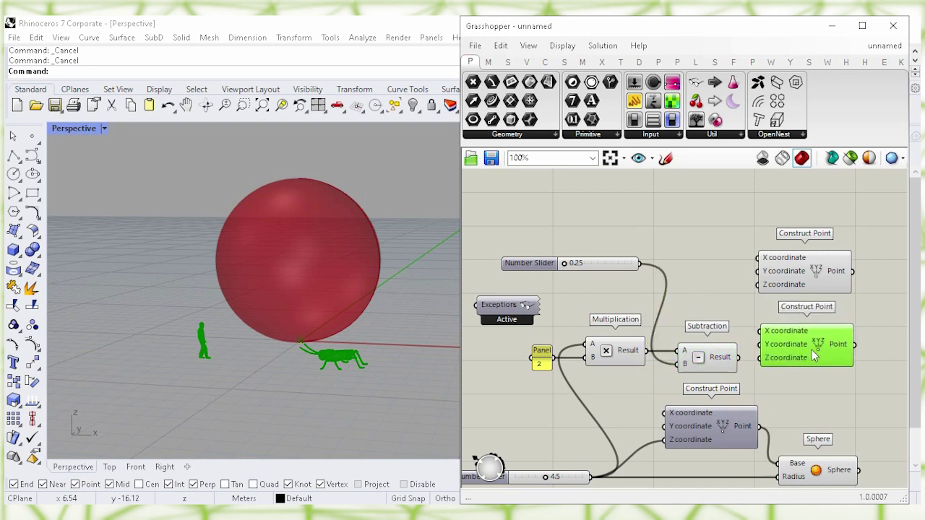
left_click_drag(738, 357, 797, 357)
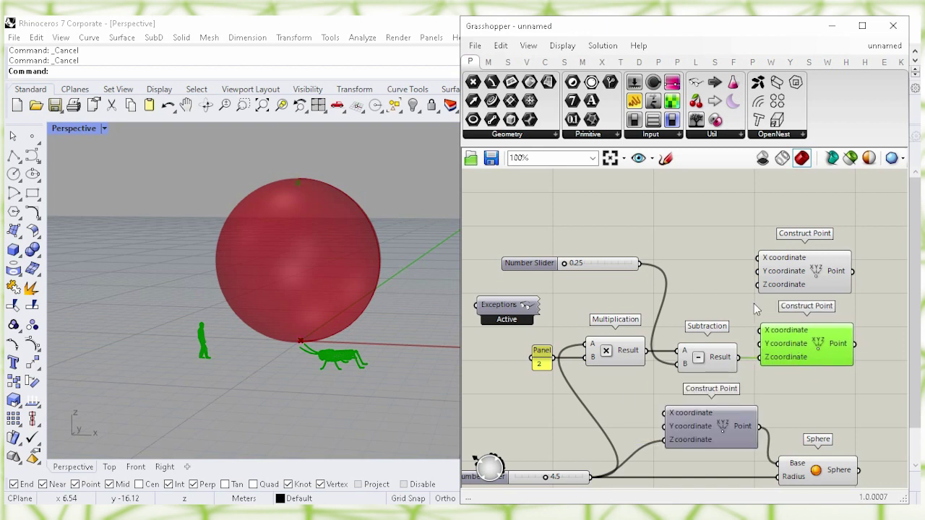
left_click(709, 271)
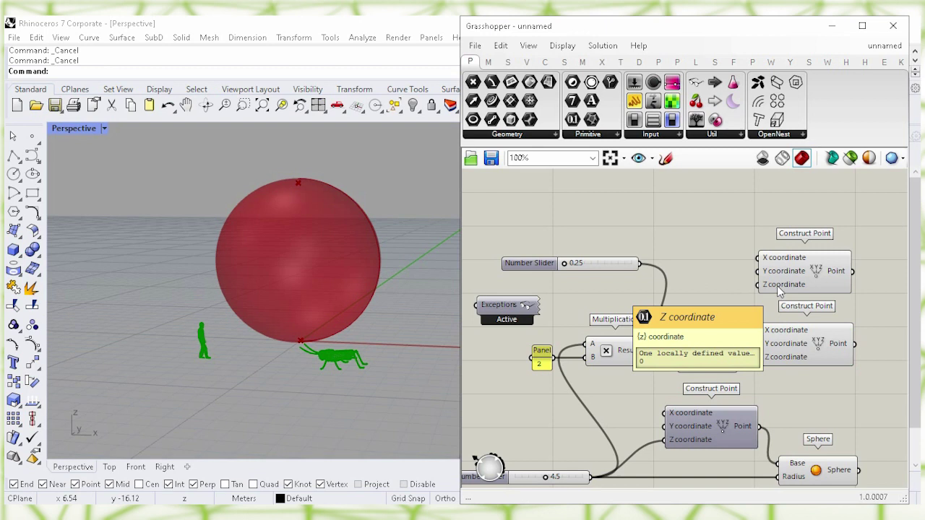
Move the uppermost Construct Point component higher and wire the 0.25 slider into its Z coordinate
left_click_drag(802, 279, 805, 253)
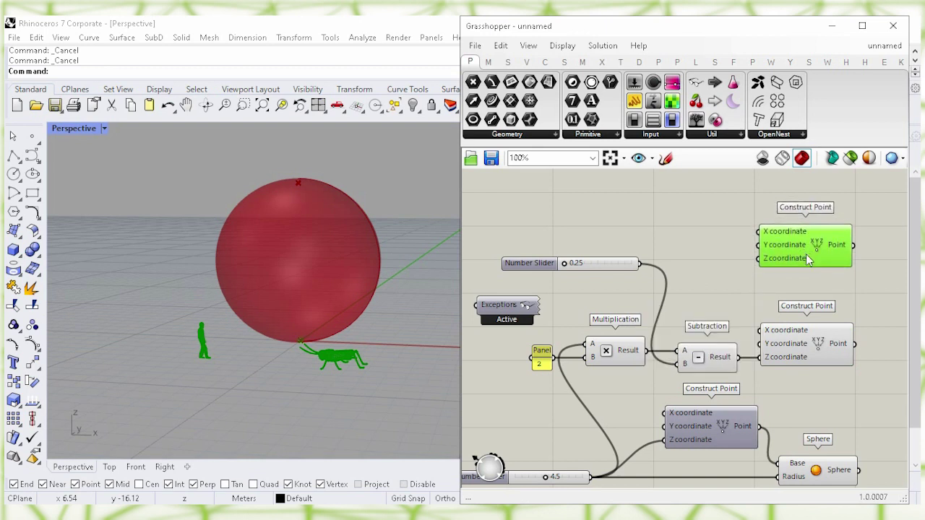
left_click(692, 260)
left_click(633, 265)
left_click_drag(639, 263, 760, 264)
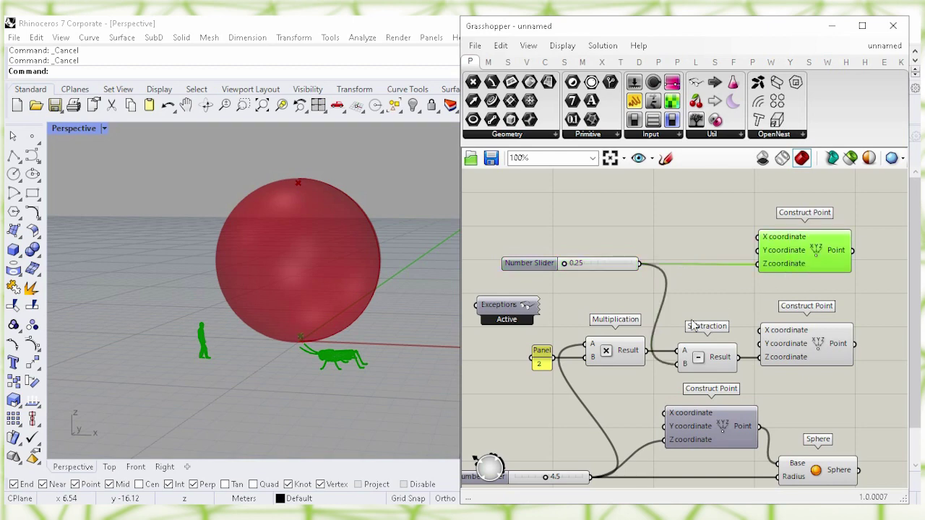
left_click(702, 292)
Add a two-point Line component to the right of the two upper Construct Point components
right_click_drag(713, 277, 596, 250)
left_click(698, 228)
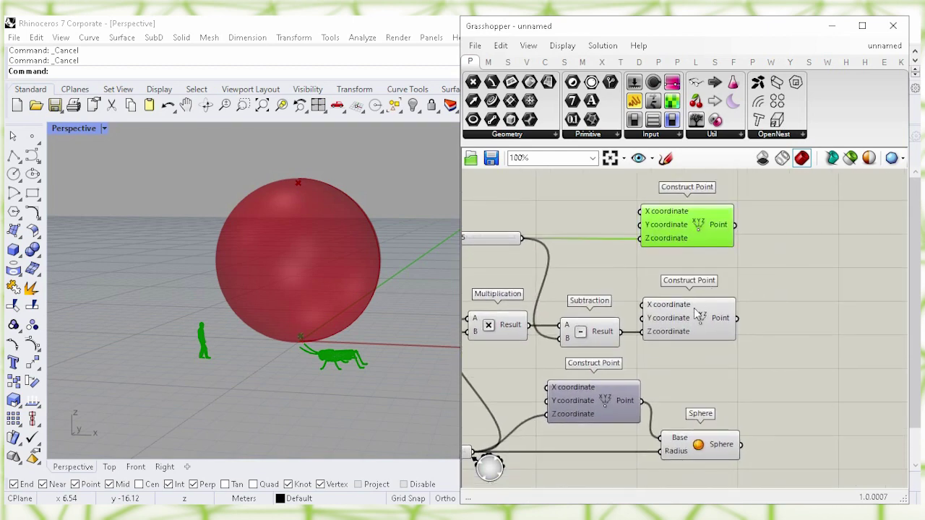
left_click(698, 322)
left_click(780, 274)
right_click_drag(825, 276, 684, 276)
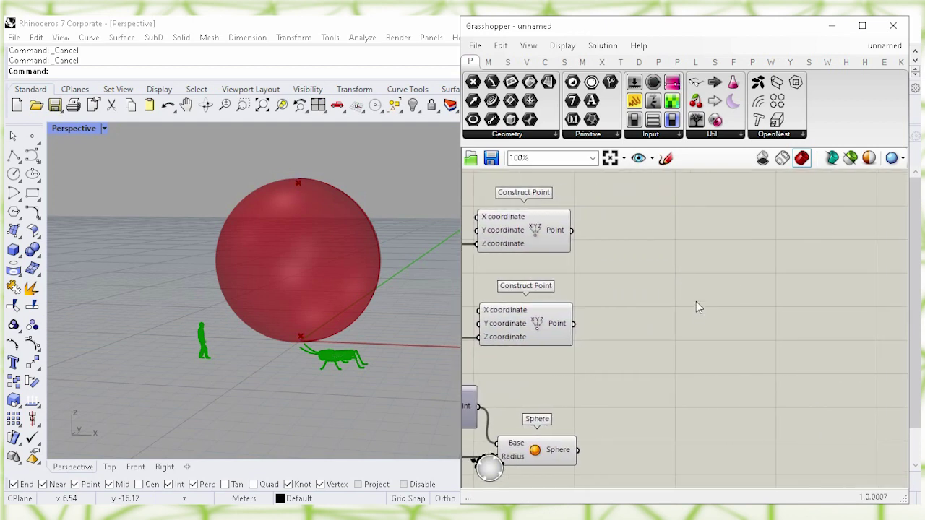
double_click(696, 302)
type("line")
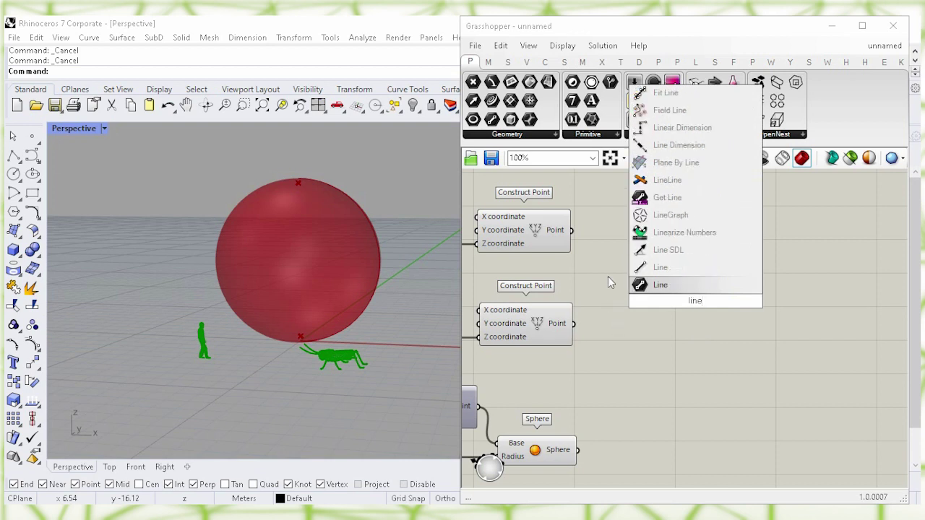
left_click(639, 269)
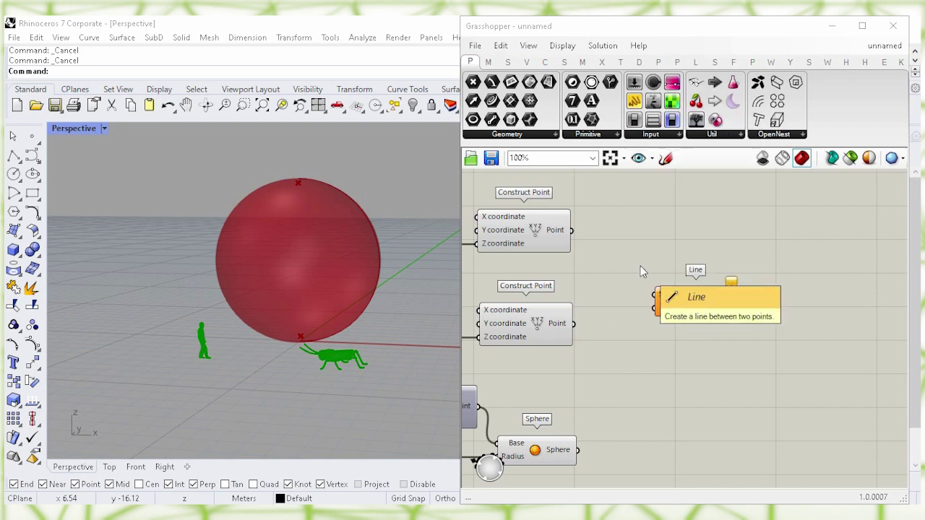
left_click_drag(677, 297, 645, 261)
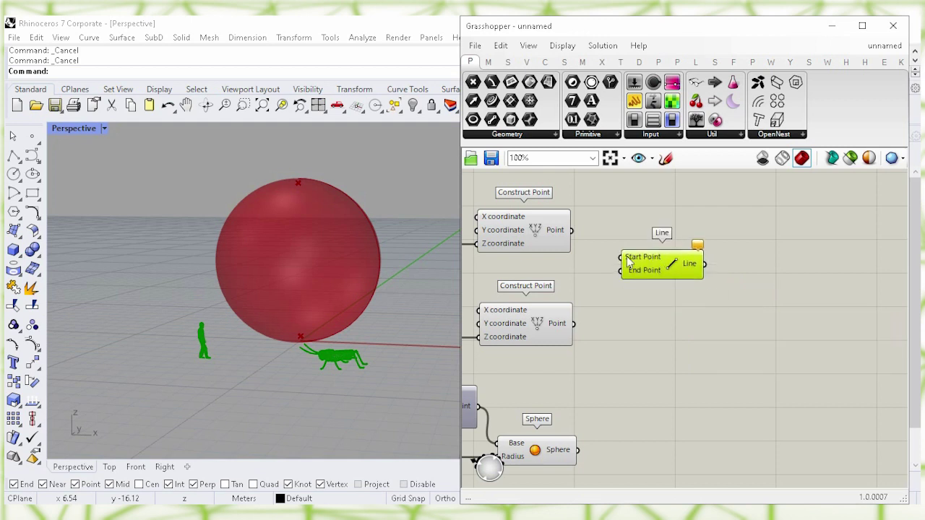
Wire the upper Construct Point into the Line's Start Point and the lower one into its End Point
left_click_drag(572, 230, 652, 287)
left_click(633, 330)
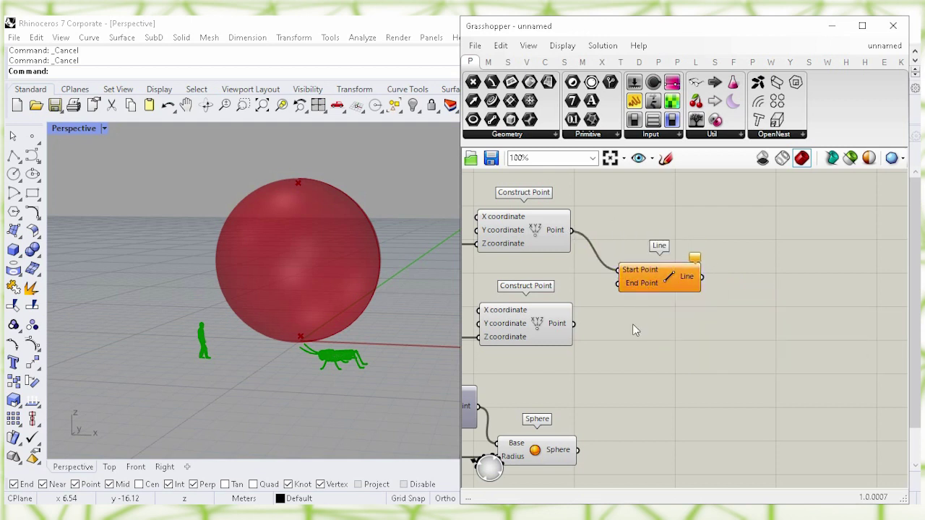
left_click_drag(573, 323, 619, 282)
left_click_drag(678, 284, 656, 281)
Turn off the preview of both Construct Point components feeding the Line
left_click(576, 348)
left_click(538, 326)
right_click(538, 326)
left_click(687, 355)
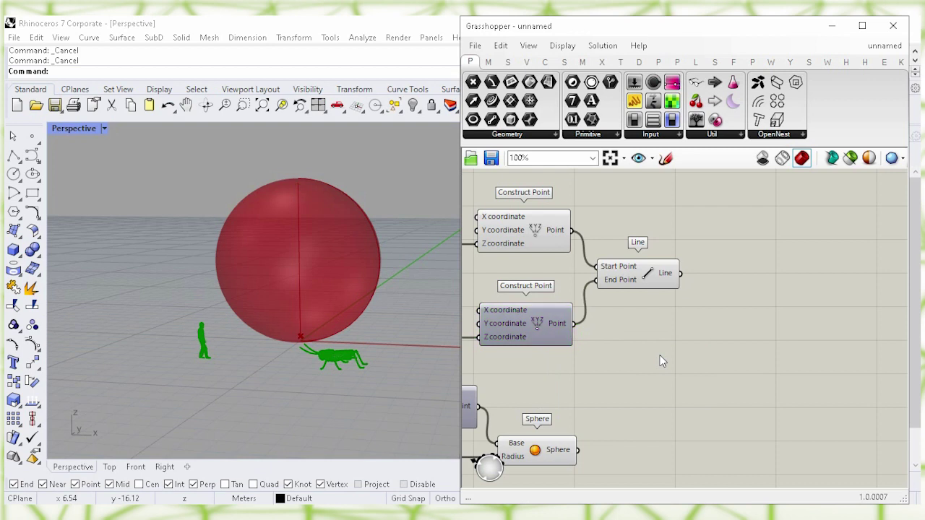
left_click(545, 245)
right_click(534, 231)
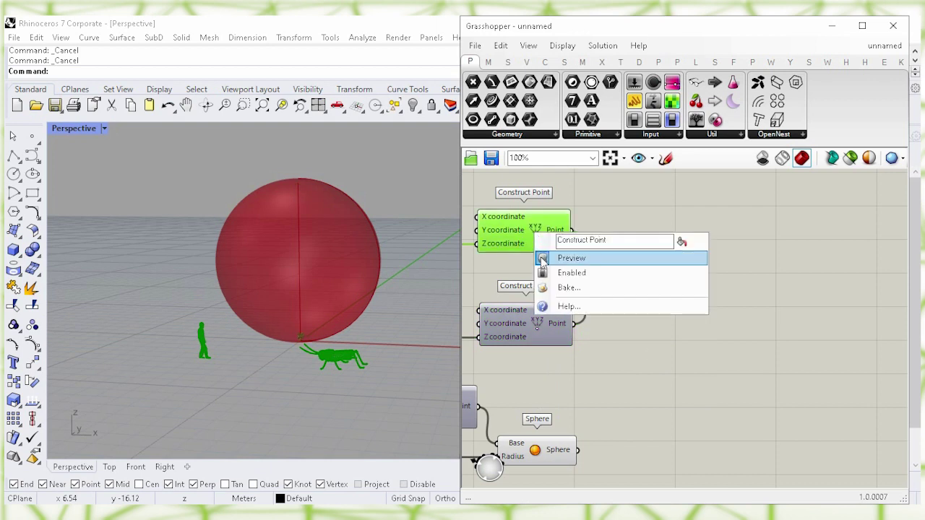
left_click(679, 258)
left_click_drag(640, 276, 627, 277)
left_click(661, 346)
Add a Perp Frames component to the right of the Line component
right_click_drag(760, 290, 640, 265)
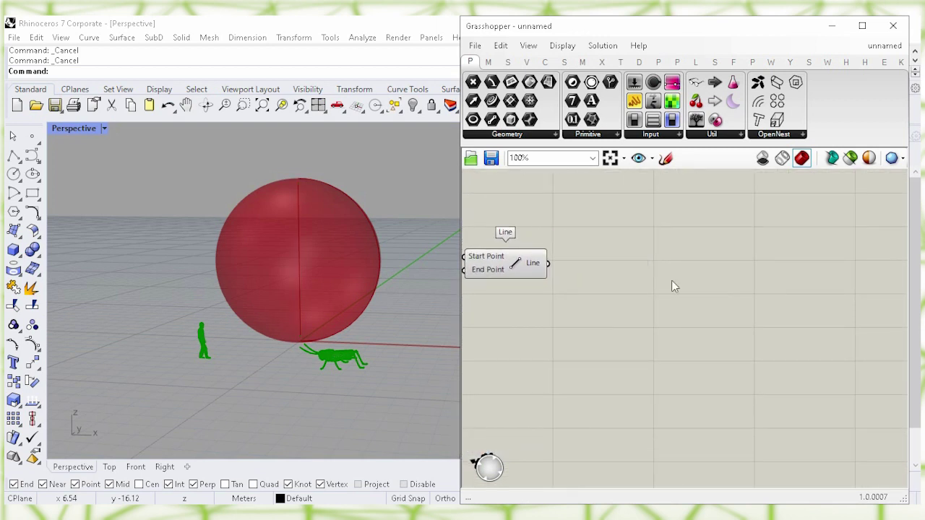
double_click(690, 285)
type("p")
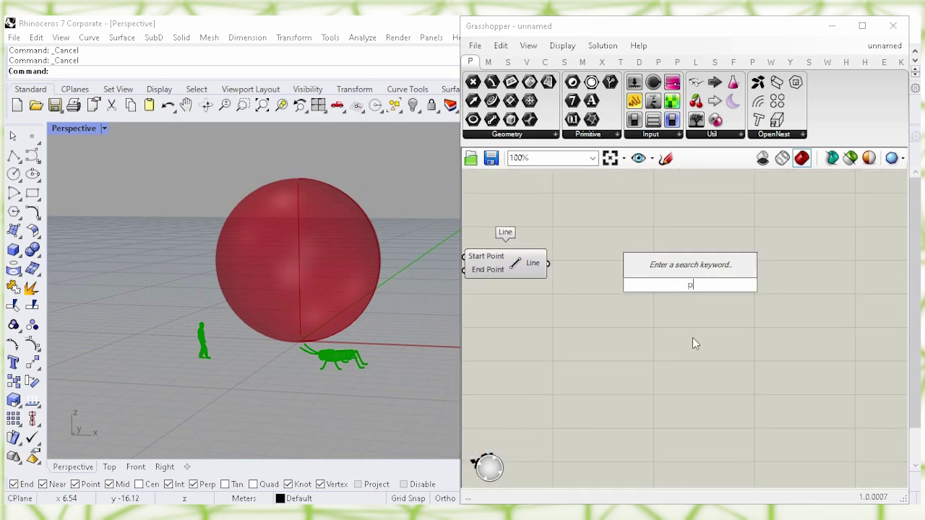
type("erp fr")
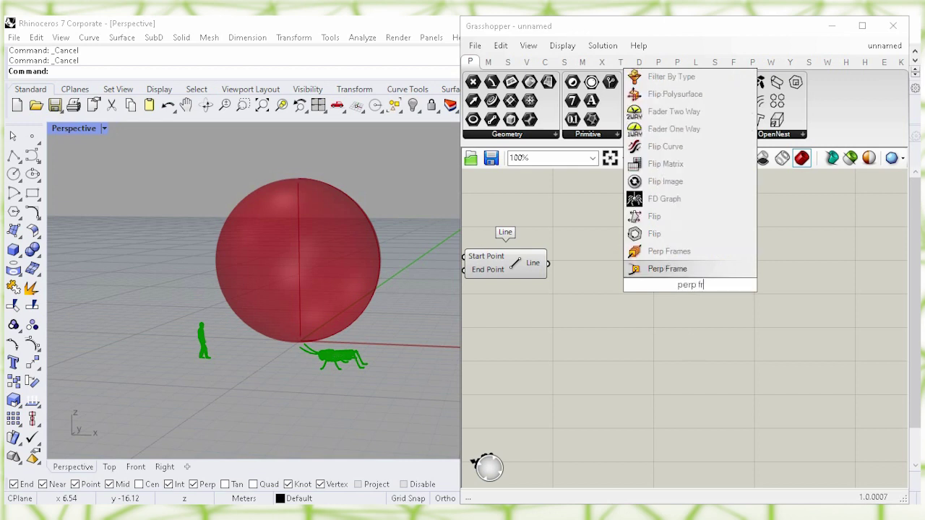
type("ames")
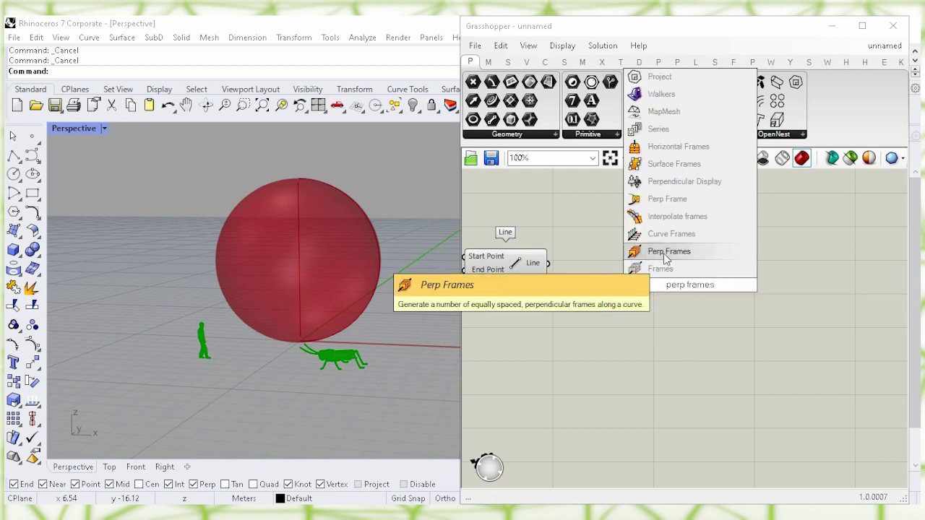
left_click(665, 253)
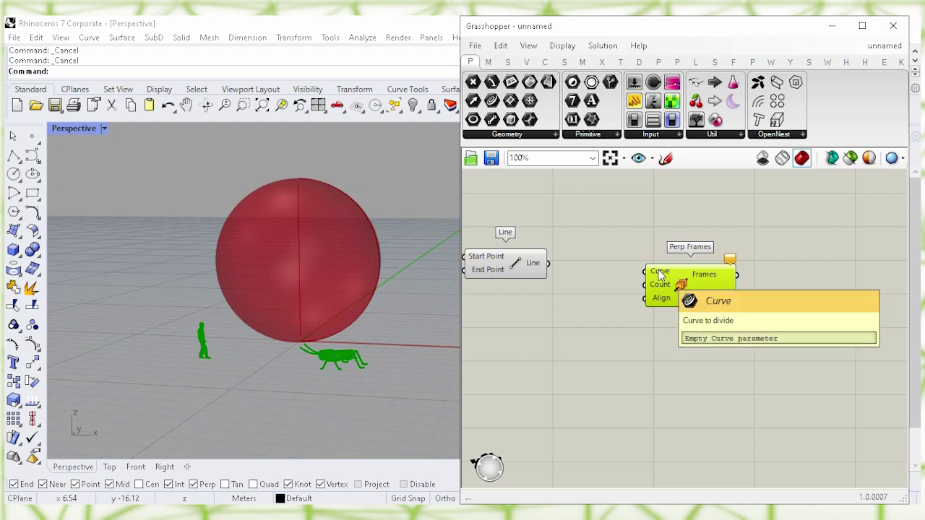
Turn off the Line component's preview and wire its output into the Perp Frames Curve input
left_click(522, 262)
right_click(516, 269)
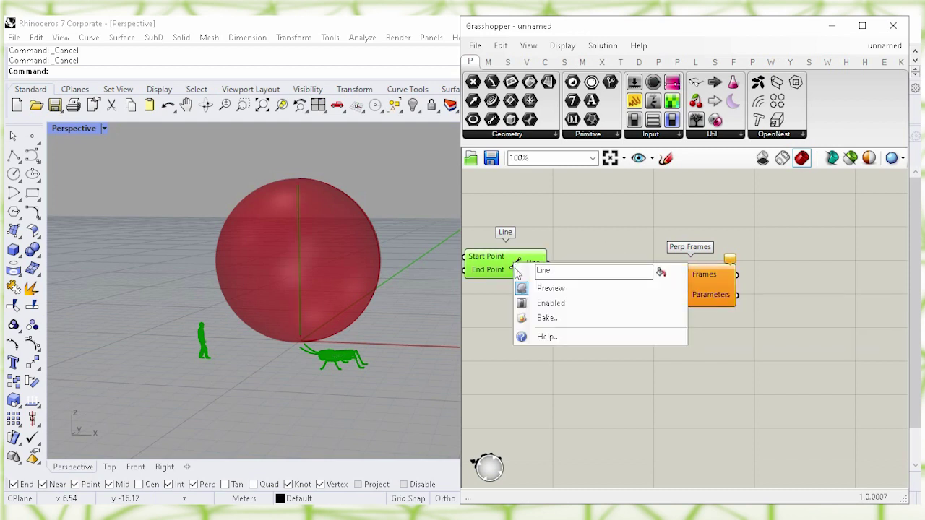
left_click(659, 289)
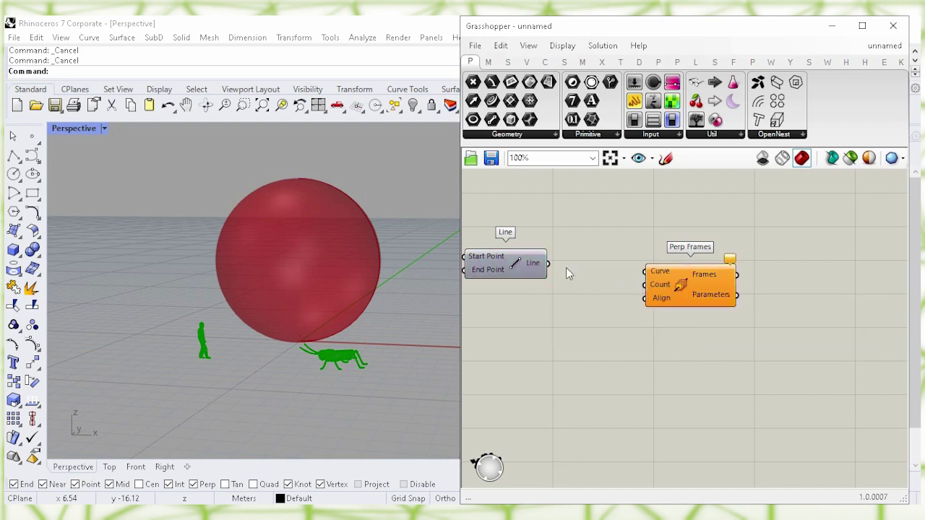
left_click_drag(548, 264, 699, 277)
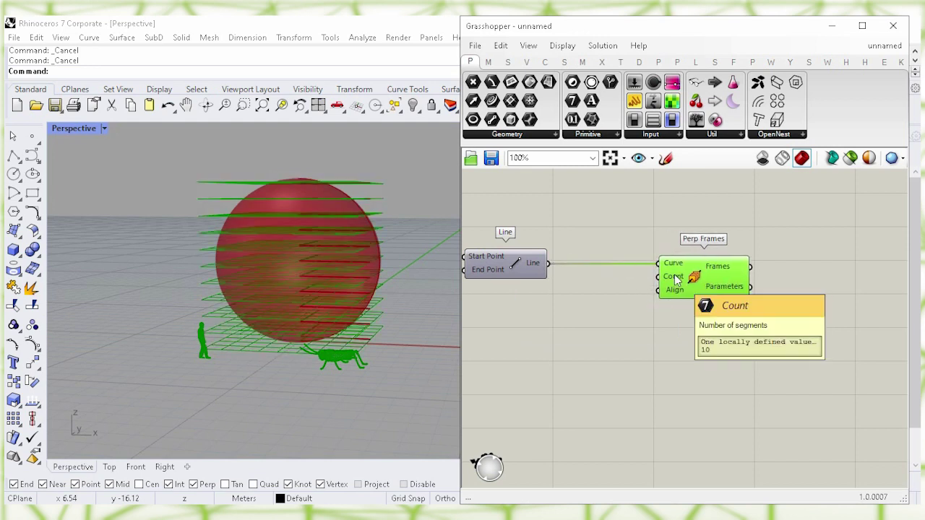
left_click(588, 347)
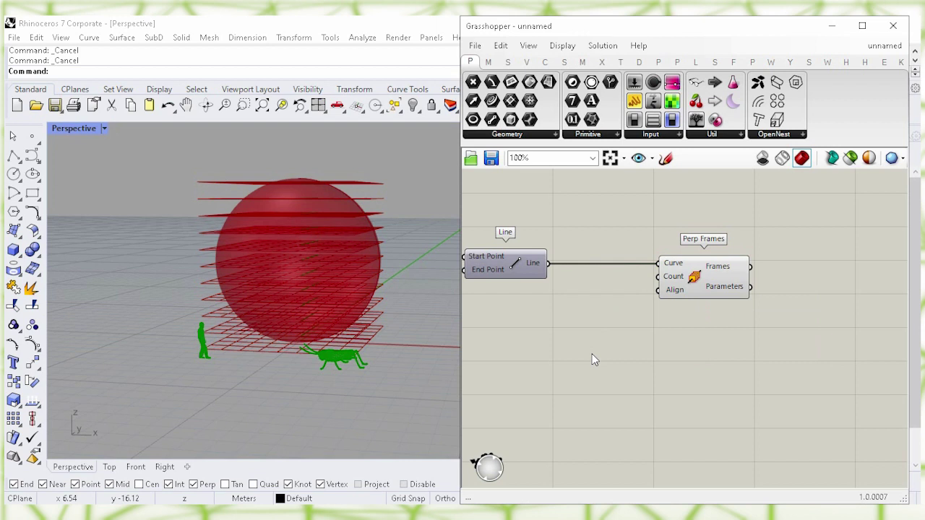
Create a number slider with value 8 and place it below the Line component
double_click(589, 352)
type("8")
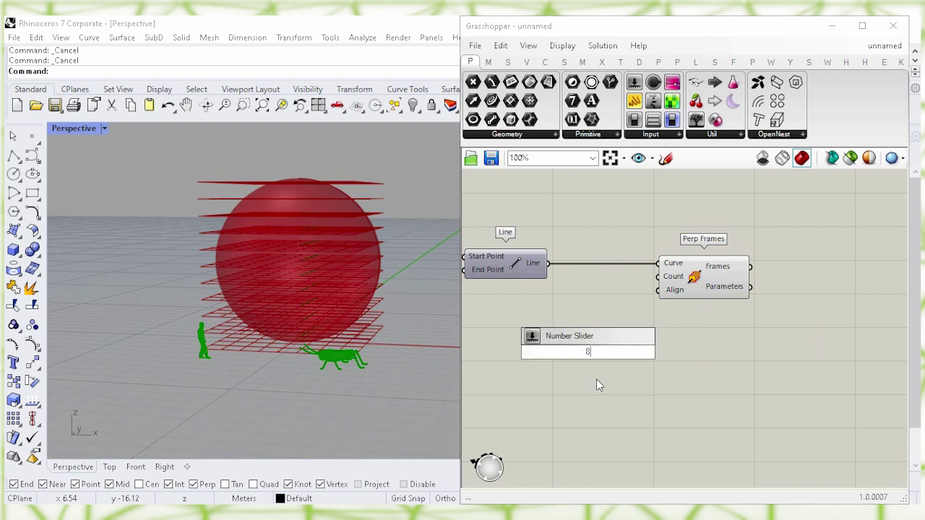
key("Return")
left_click_drag(607, 355, 543, 320)
left_click(600, 380)
Add a Subtraction component below Perp Frames and wire the slider with value 8 into its A input
double_click(659, 388)
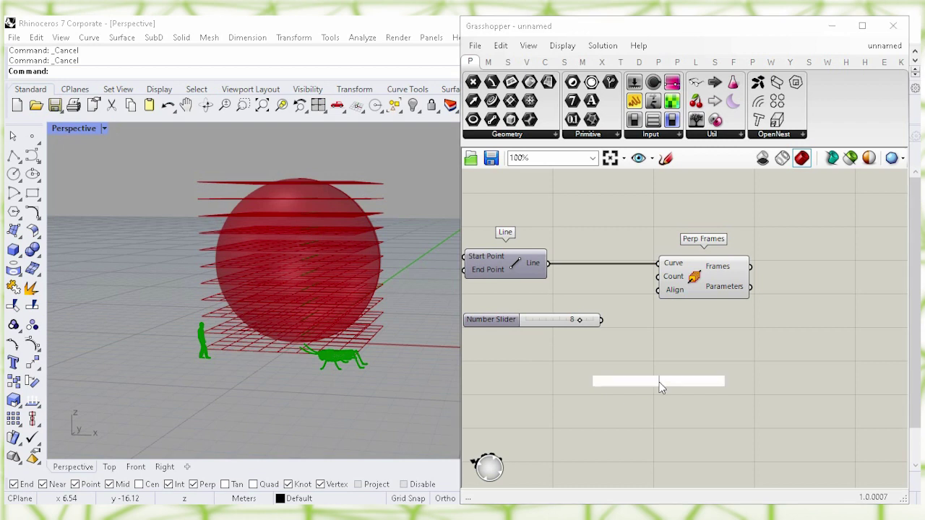
type("subt")
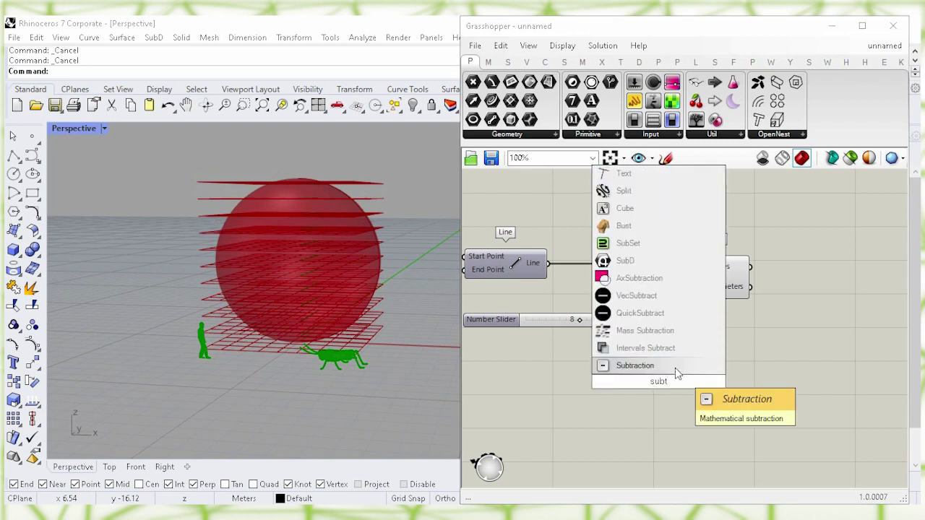
left_click(675, 368)
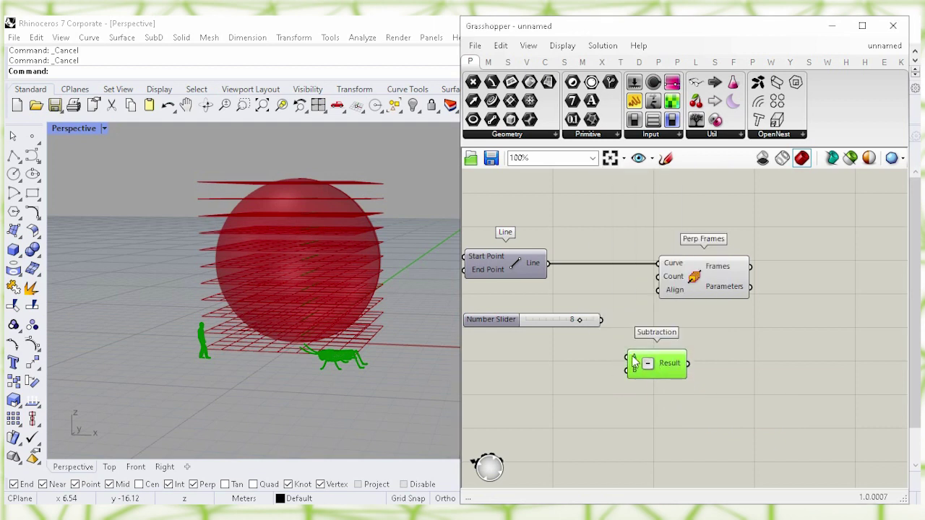
left_click_drag(601, 319, 636, 360)
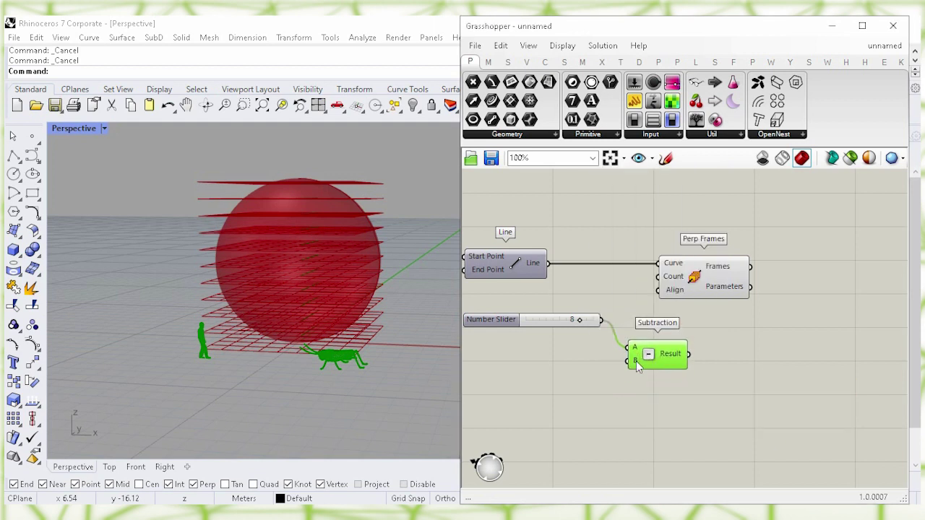
Create a panel containing 1 and wire it into the new Subtraction component's B input
left_click(597, 399)
double_click(548, 382)
type("\"")
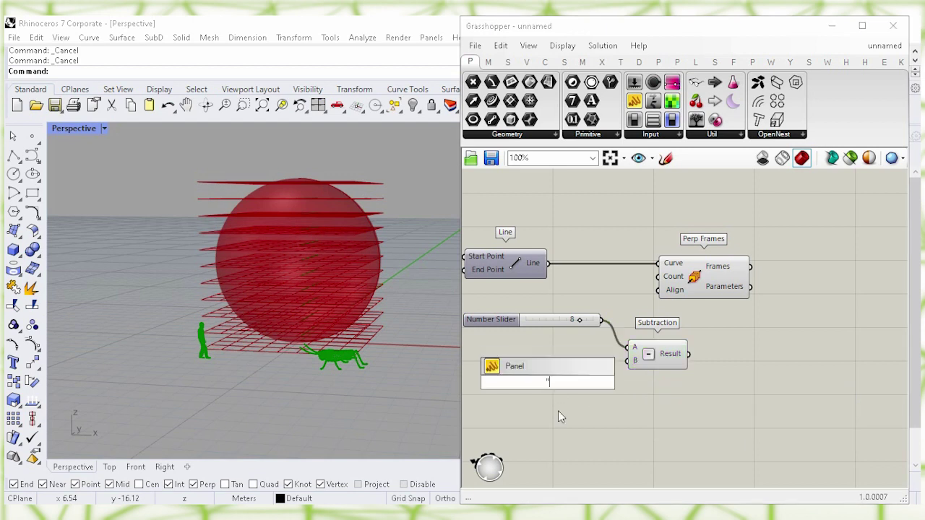
type("1")
key("Return")
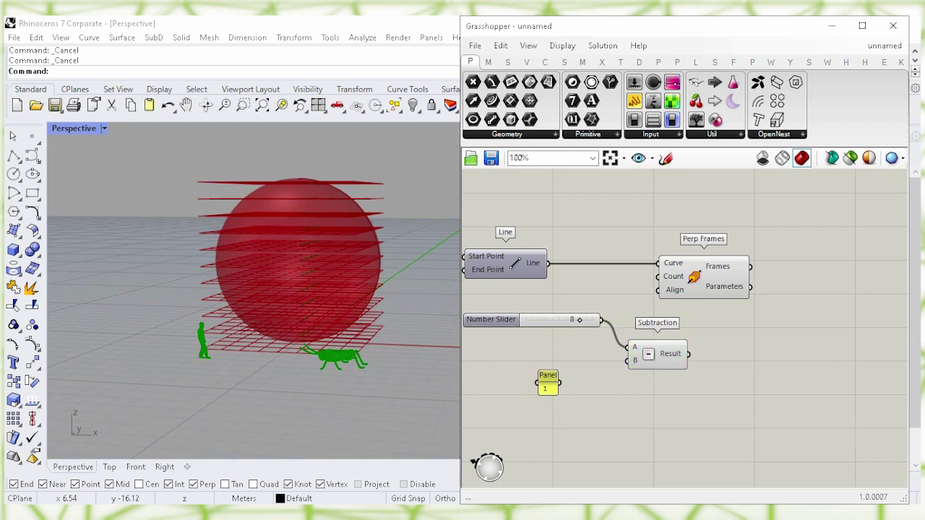
left_click_drag(548, 392, 664, 362)
Tidy the spacing of Subtraction and Perp Frames, and wire the Subtraction Result into the Perp Frames Count input
left_click_drag(706, 284, 766, 282)
left_click_drag(653, 354, 637, 326)
left_click(669, 365)
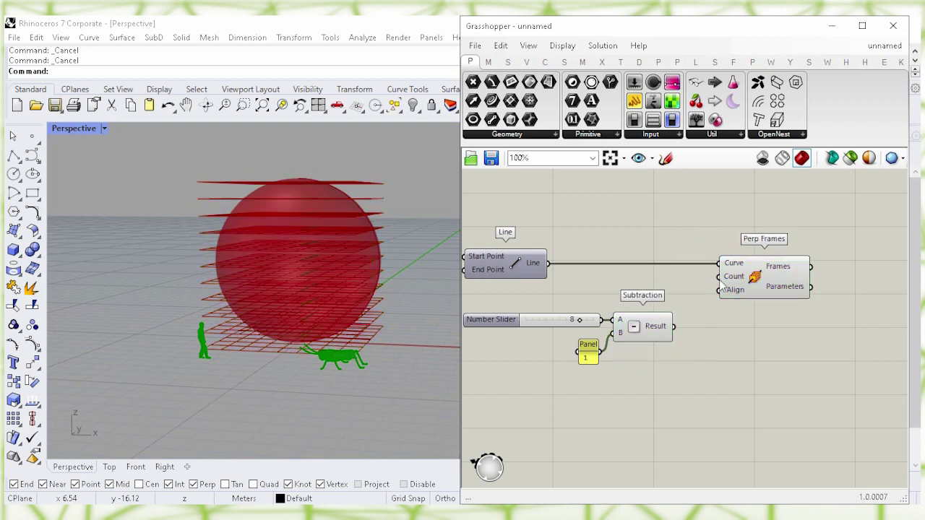
mouse_move(734, 281)
left_click_drag(674, 326, 749, 274)
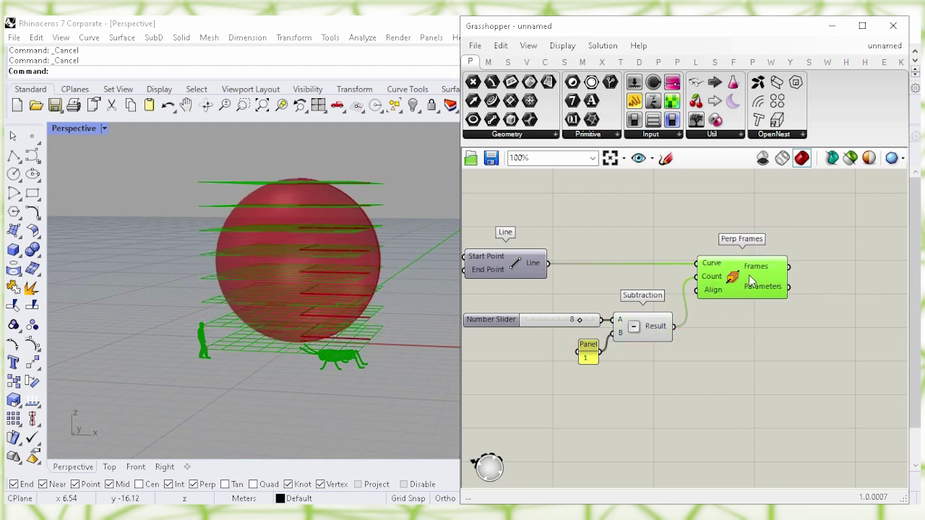
Add a Perp Frame component above Perp Frames and wire the Line output into its Curve input
left_click(756, 339)
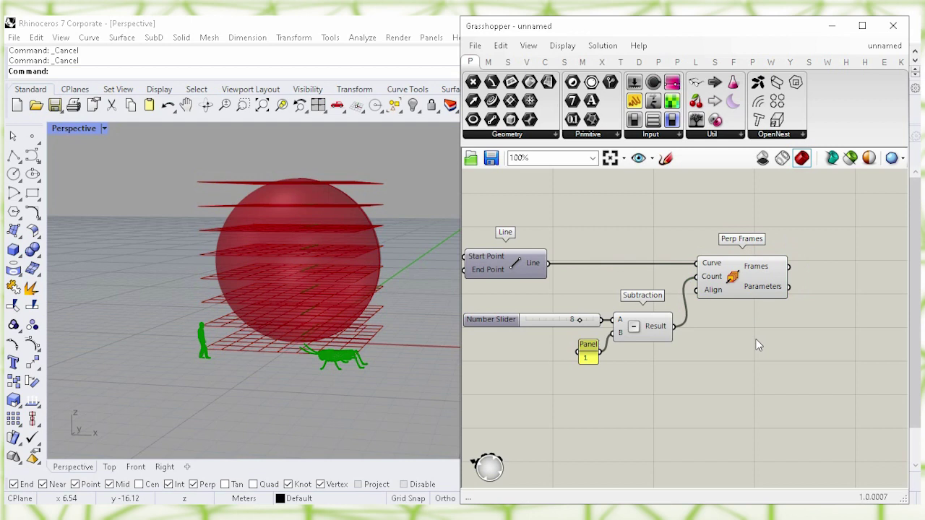
right_click_drag(769, 320, 770, 383)
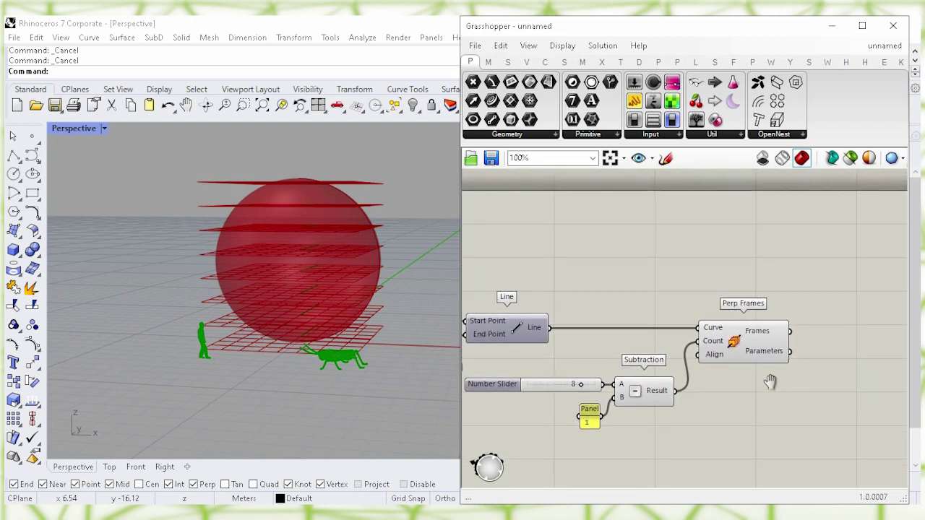
double_click(733, 239)
type("pe")
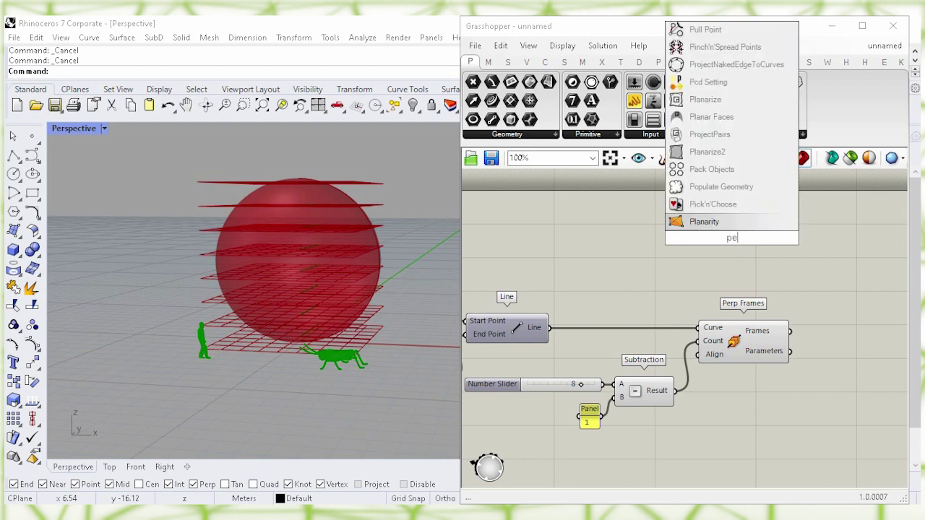
type("rp fr")
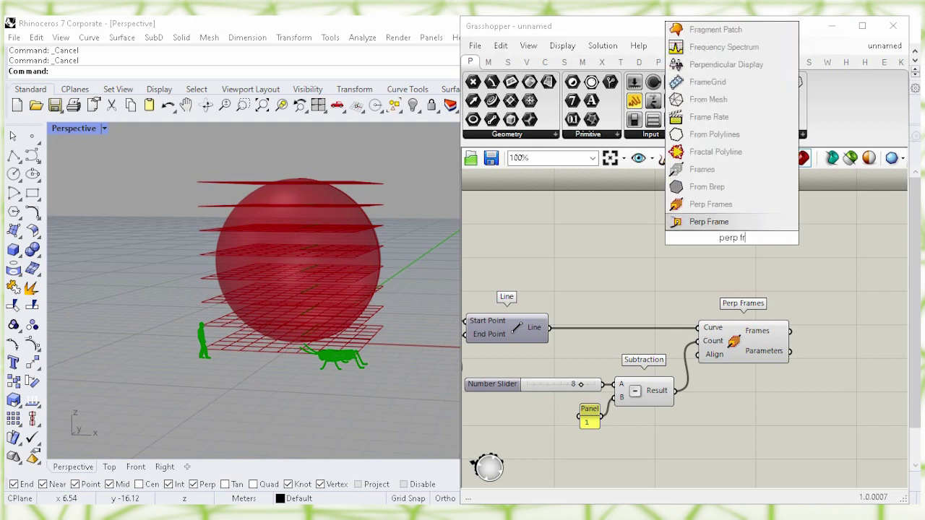
left_click(737, 228)
left_click_drag(733, 242, 741, 278)
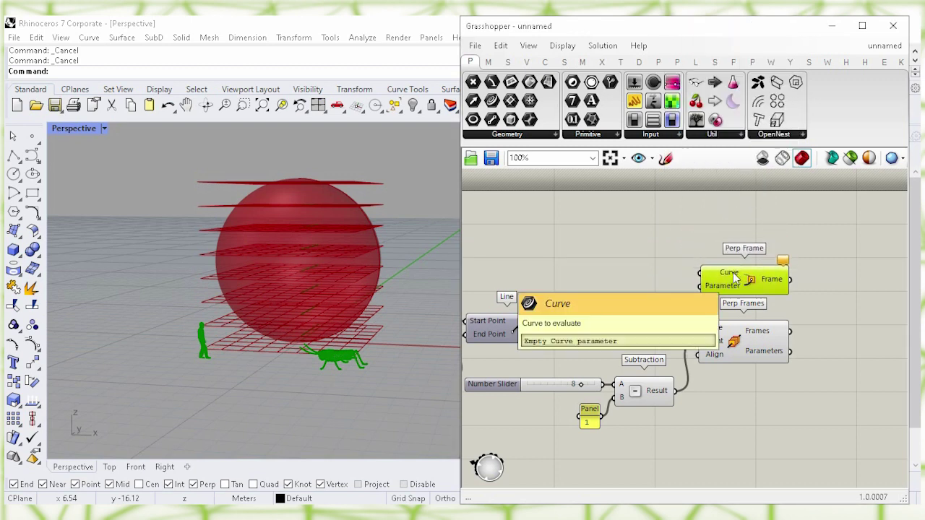
left_click(628, 282)
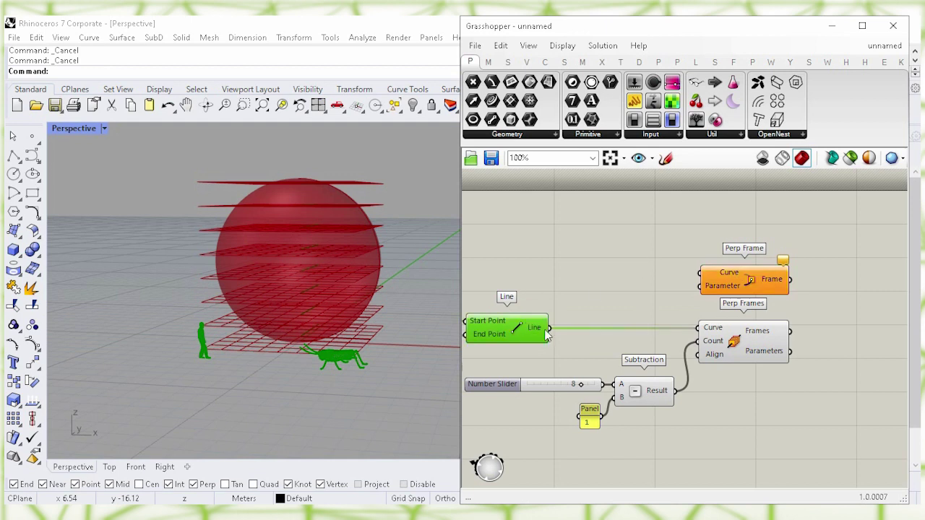
left_click_drag(549, 327, 701, 272)
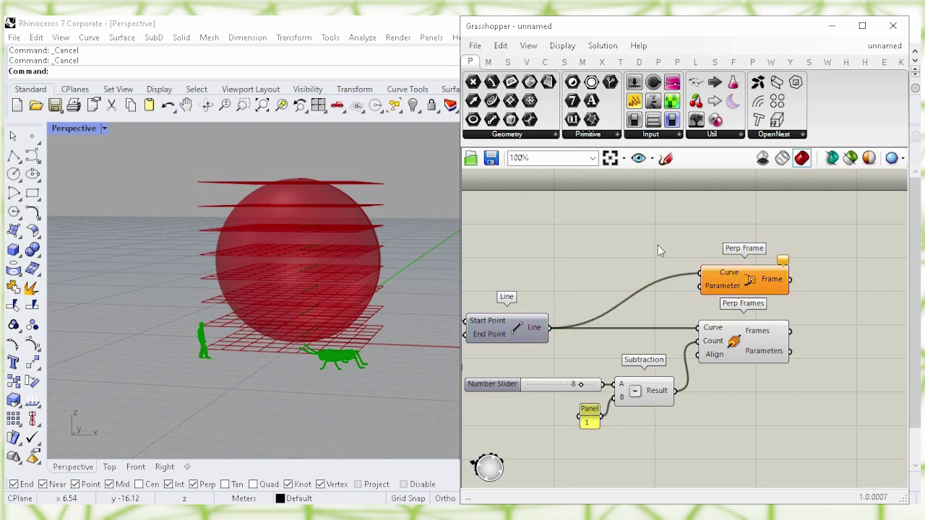
Create a panel containing 0.5 and wire it into the Perp Frame Parameter input
double_click(597, 274)
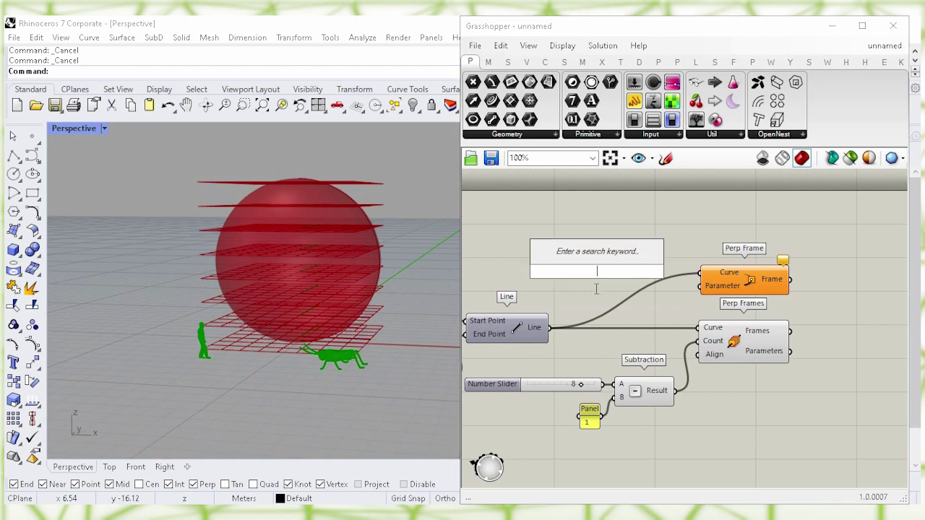
type("\"0.")
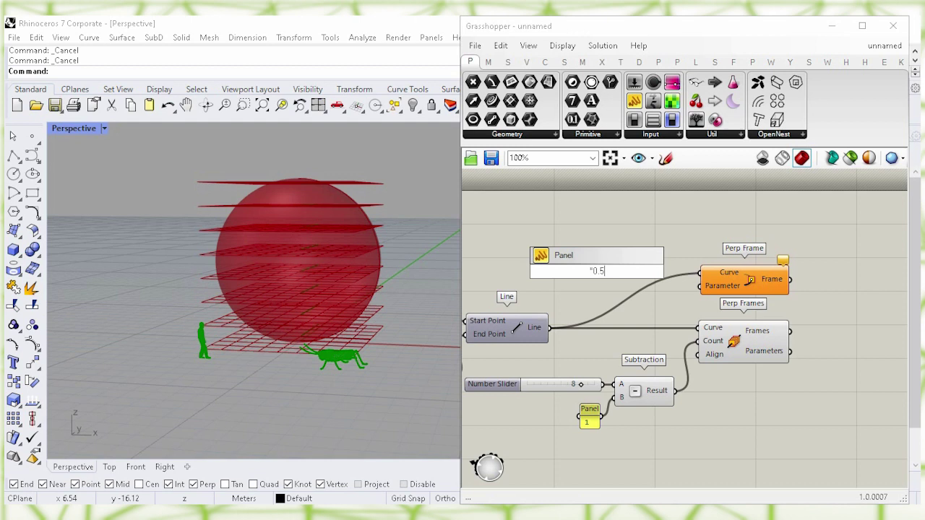
type("5")
key("Return")
left_click(594, 283)
left_click_drag(596, 280, 700, 286)
left_click(686, 291)
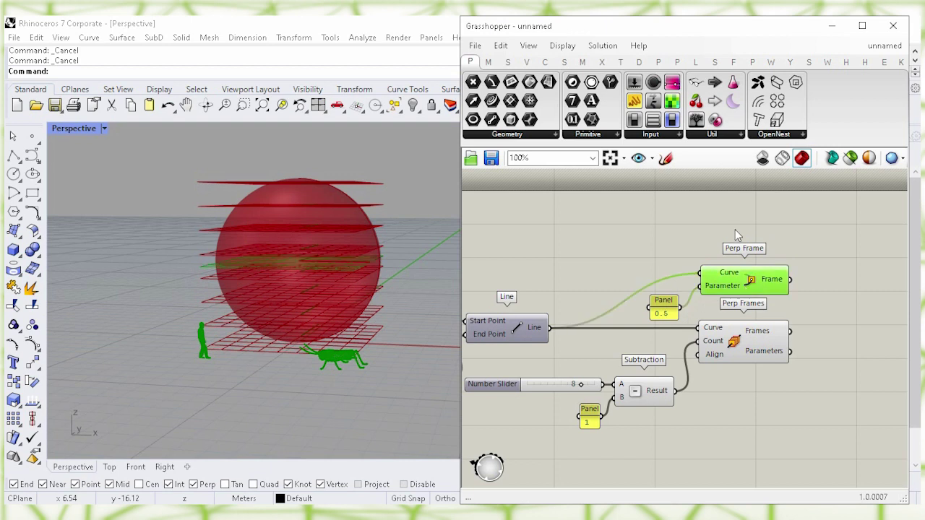
left_click(766, 224)
Turn off the preview of the Perp Frame component
right_click_drag(815, 241, 719, 240)
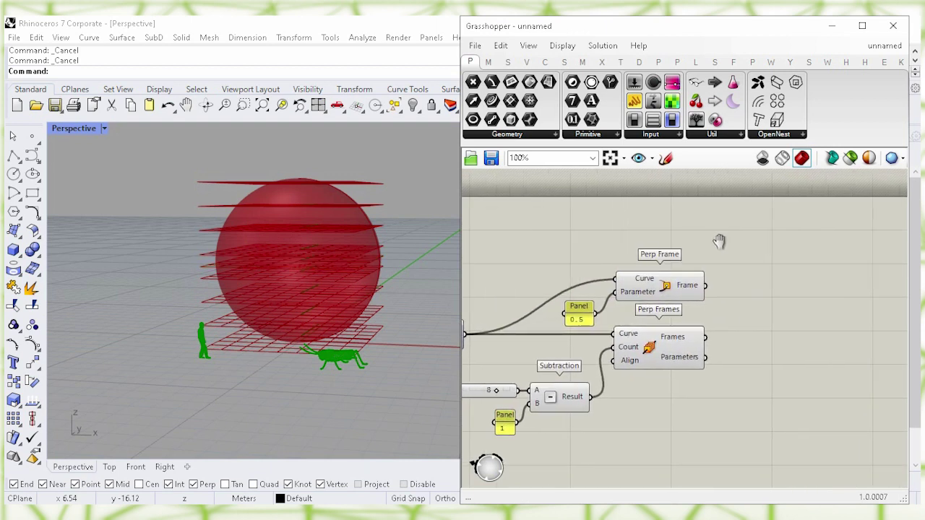
left_click(597, 288)
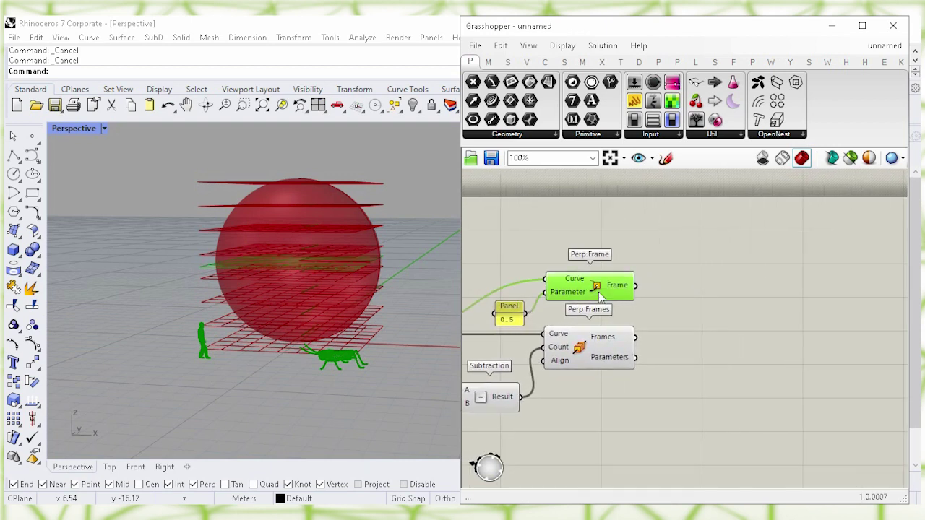
right_click(597, 287)
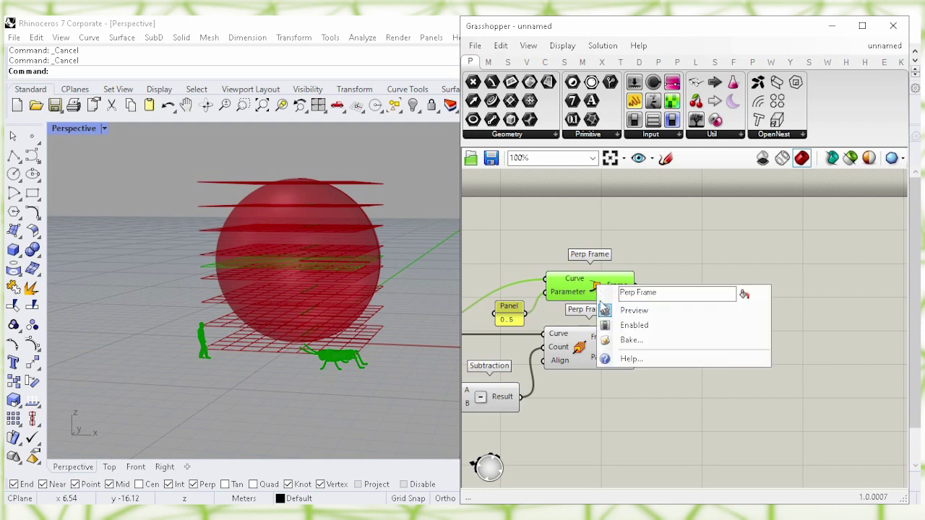
left_click(745, 310)
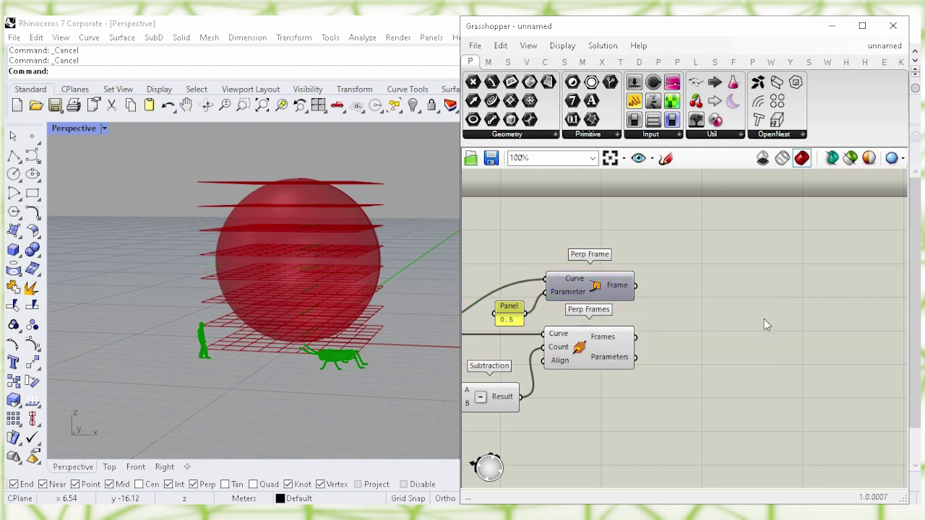
Add a Rotate 3D component beyond the two frame components
double_click(755, 320)
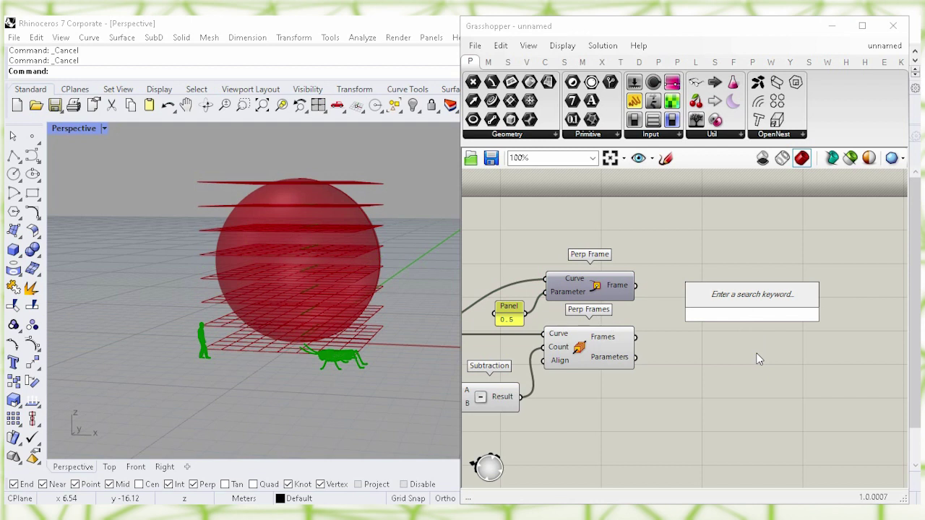
type("rotat")
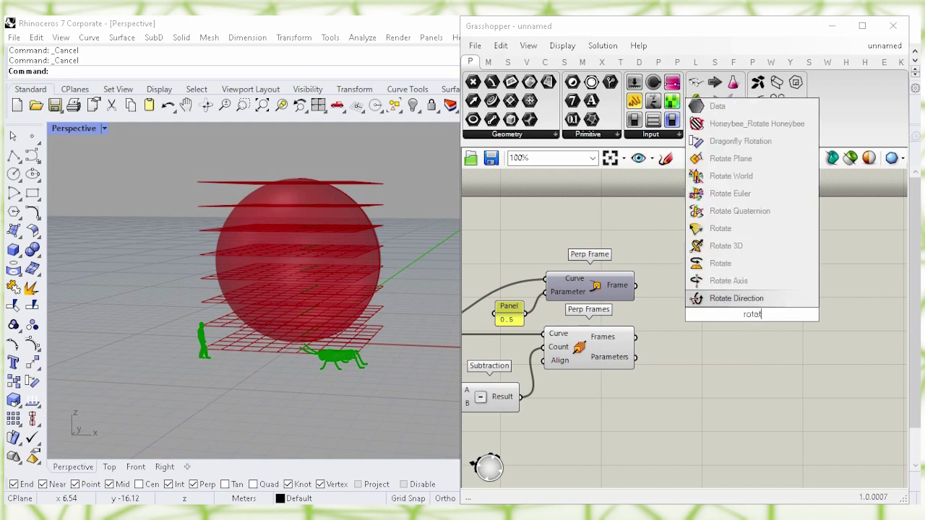
type("e 3")
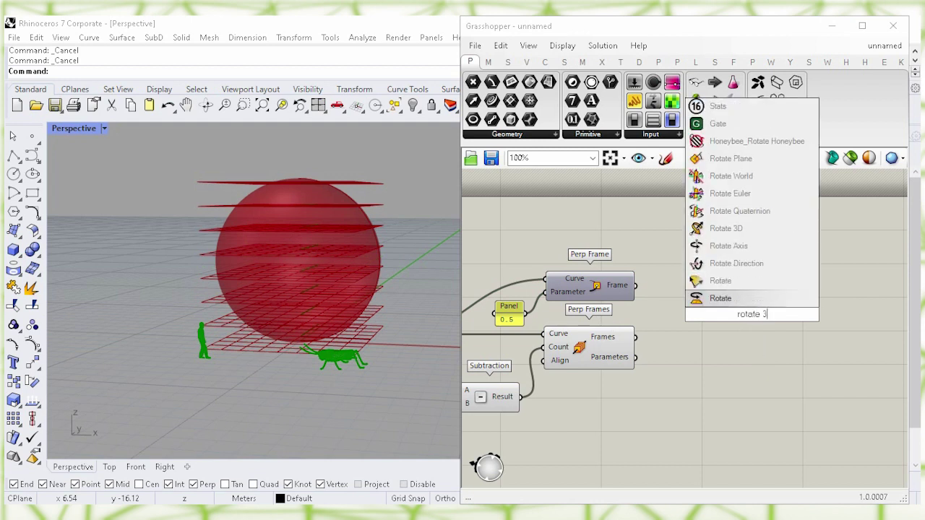
type("d")
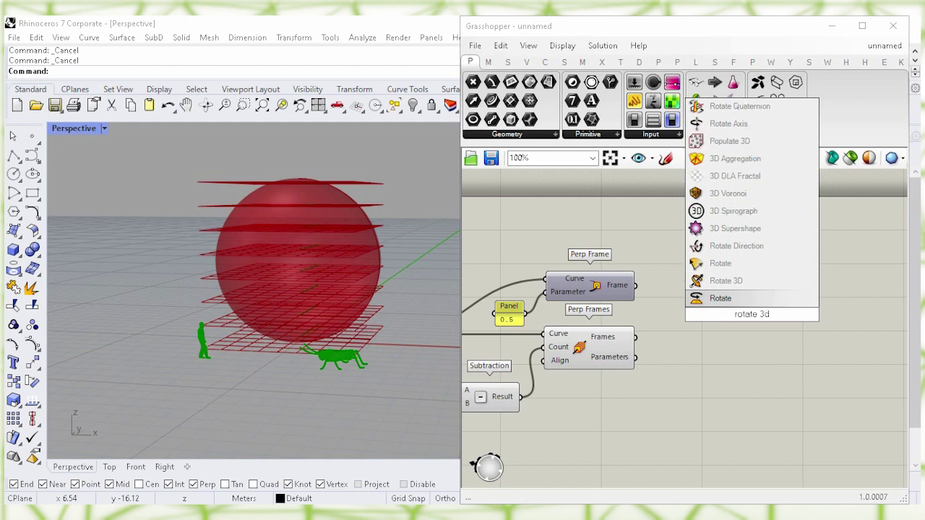
left_click(744, 283)
left_click_drag(762, 310, 770, 309)
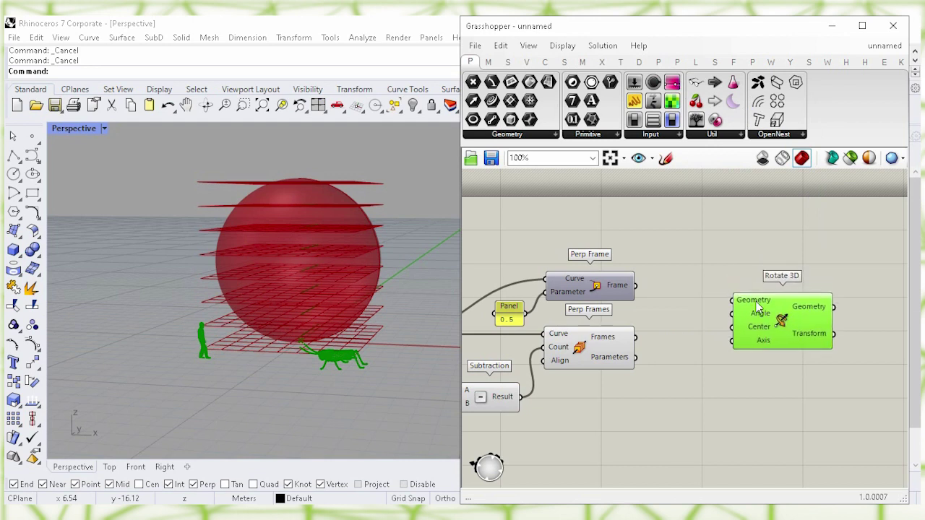
Turn off the Perp Frames preview and wire its Frames output into the Rotate 3D Geometry input
left_click(604, 343)
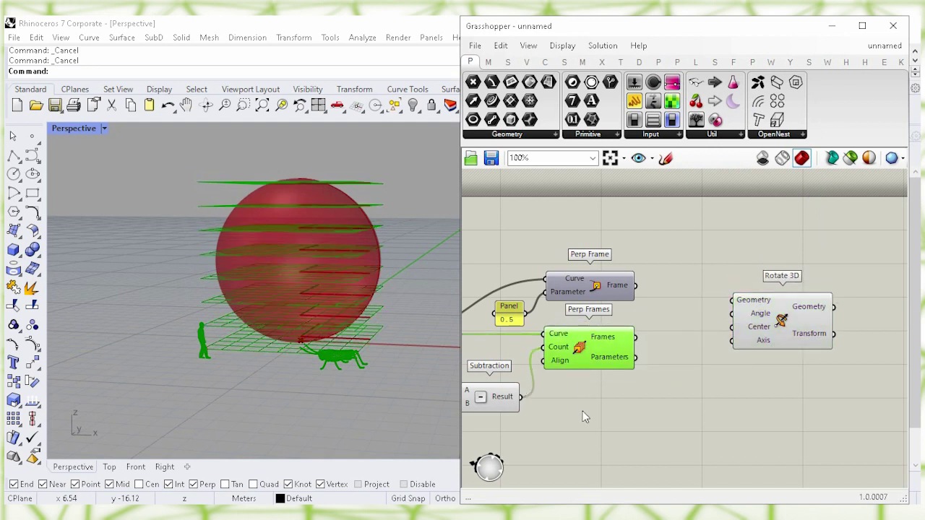
right_click(581, 352)
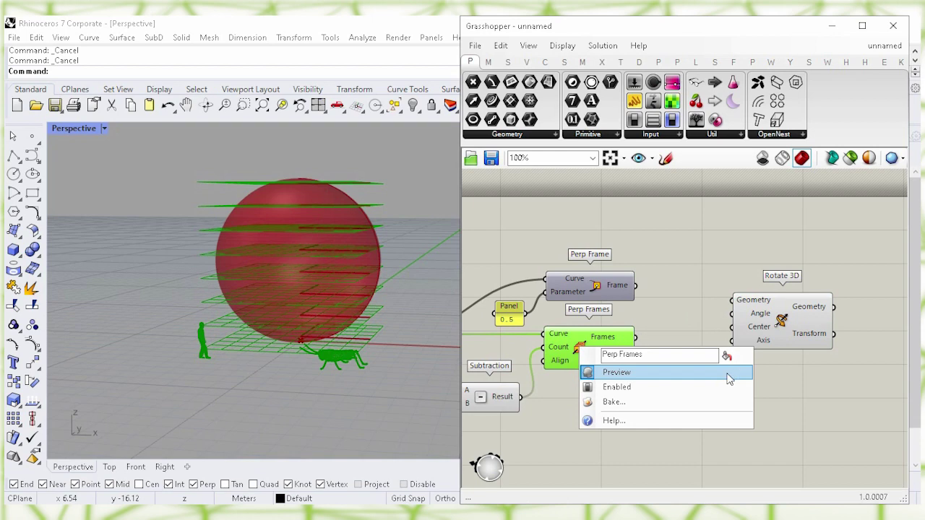
left_click(726, 374)
left_click_drag(634, 337, 793, 352)
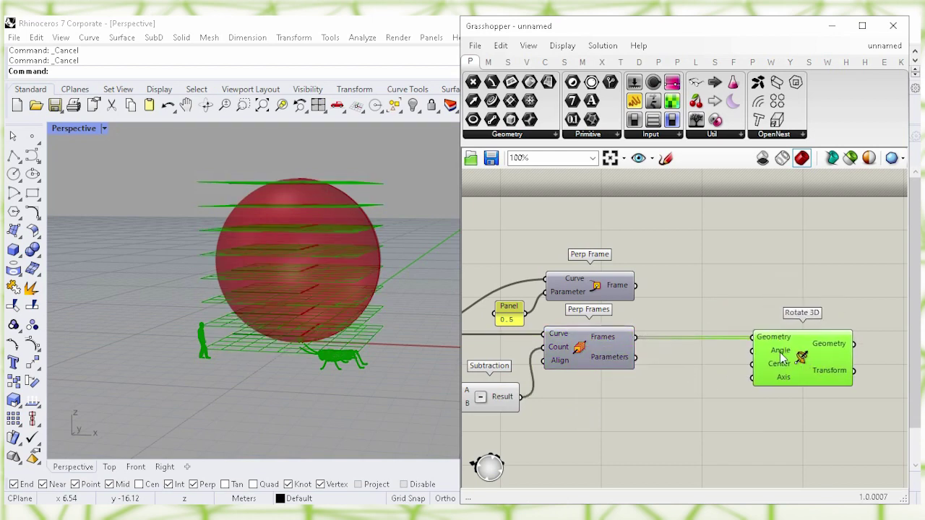
Set the Rotate 3D Angle input to read degrees
right_click(780, 352)
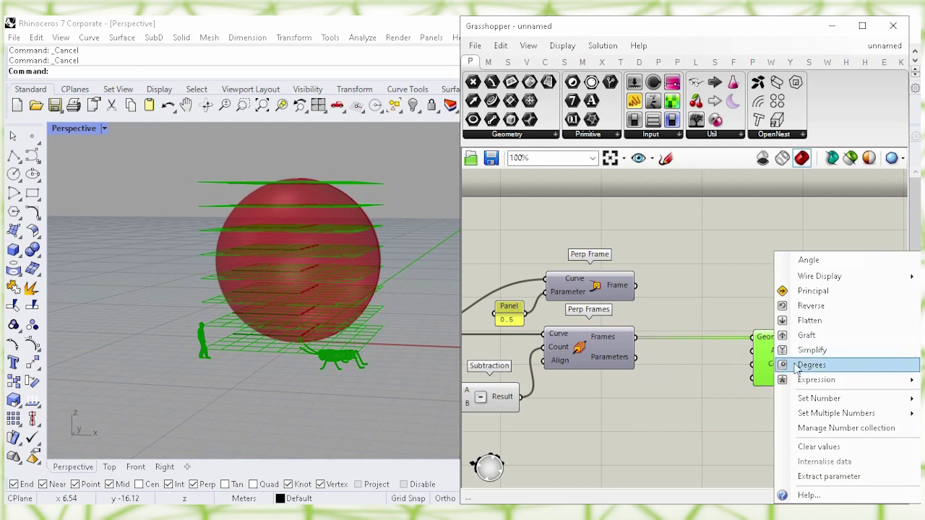
left_click(824, 366)
left_click(634, 429)
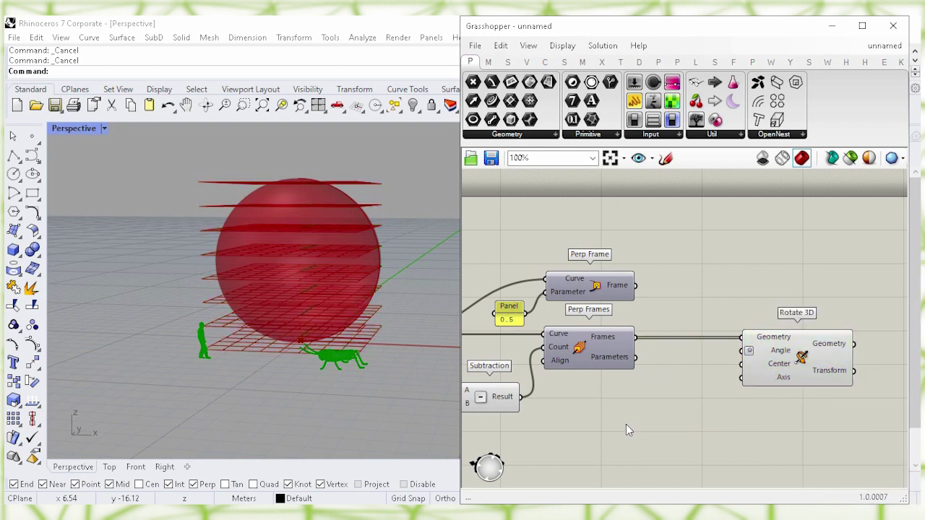
Create a number slider with value 30 below Perp Frames and wire it into the Rotate 3D Angle input
double_click(626, 424)
type("30")
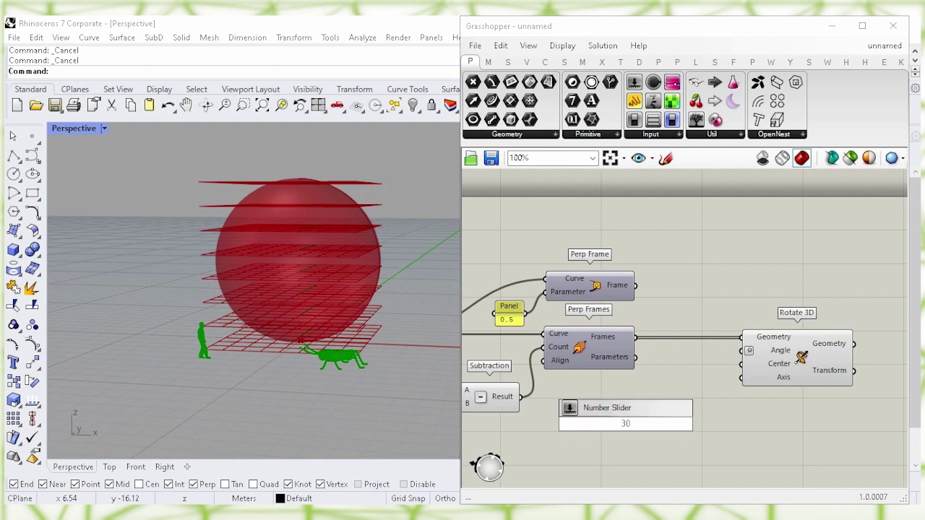
key("Return")
left_click_drag(625, 428, 610, 387)
left_click(651, 418)
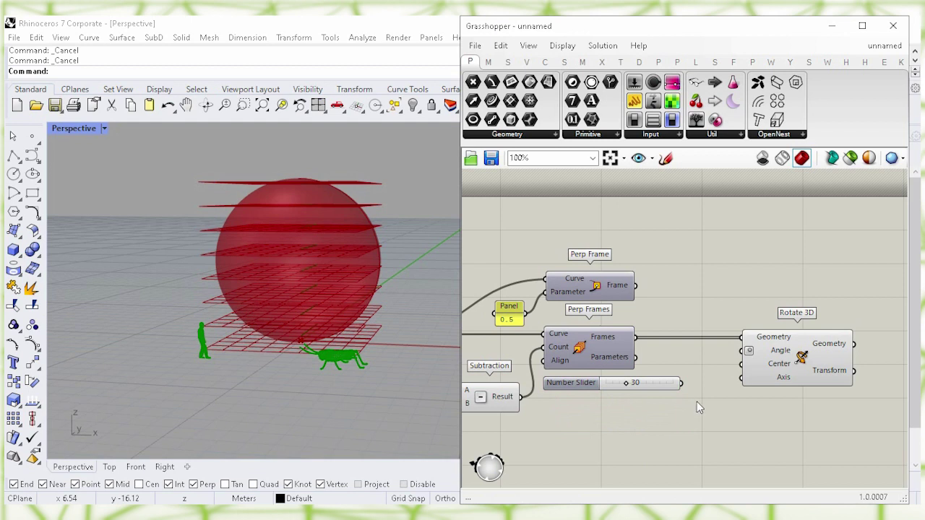
left_click_drag(680, 383, 741, 350)
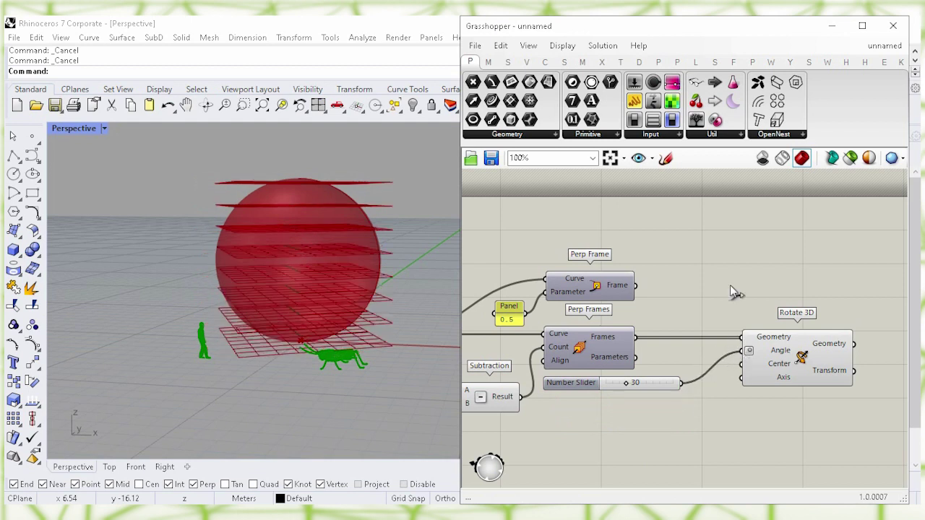
Wire the Perp Frame's Frame output into the Rotate 3D Center input and shift Rotate 3D slightly away
mouse_move(780, 366)
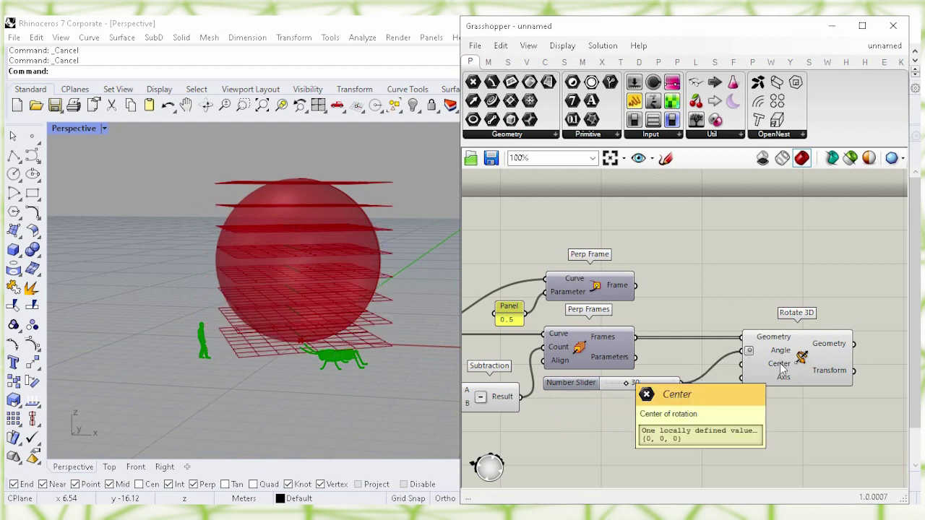
left_click(610, 291)
left_click_drag(637, 285, 741, 365)
left_click_drag(807, 353, 819, 354)
Add an XZ Plane component below the slider with value 30
mouse_move(795, 383)
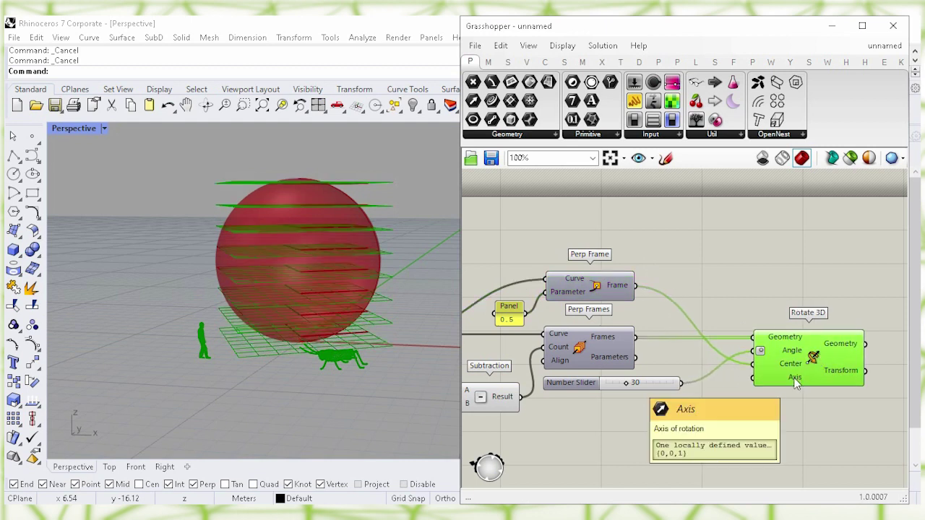
left_click(635, 426)
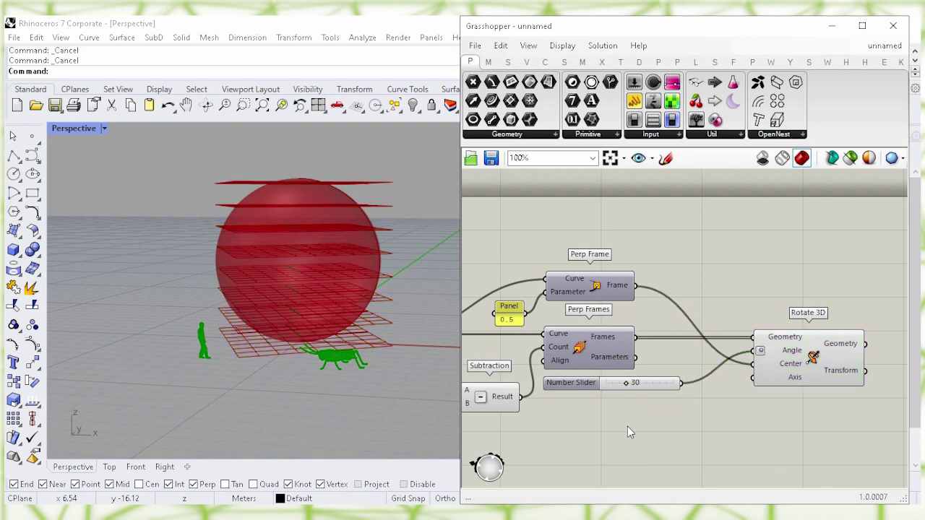
double_click(627, 426)
type("xz")
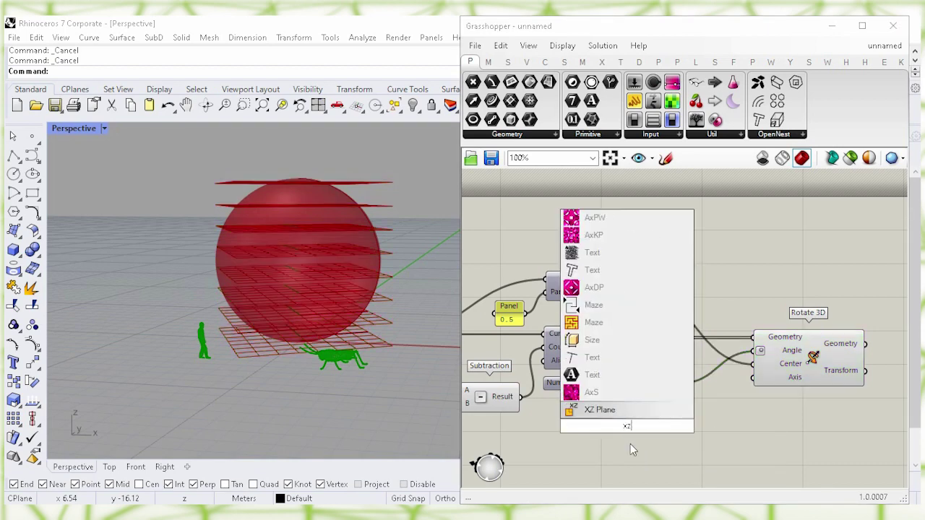
mouse_move(636, 421)
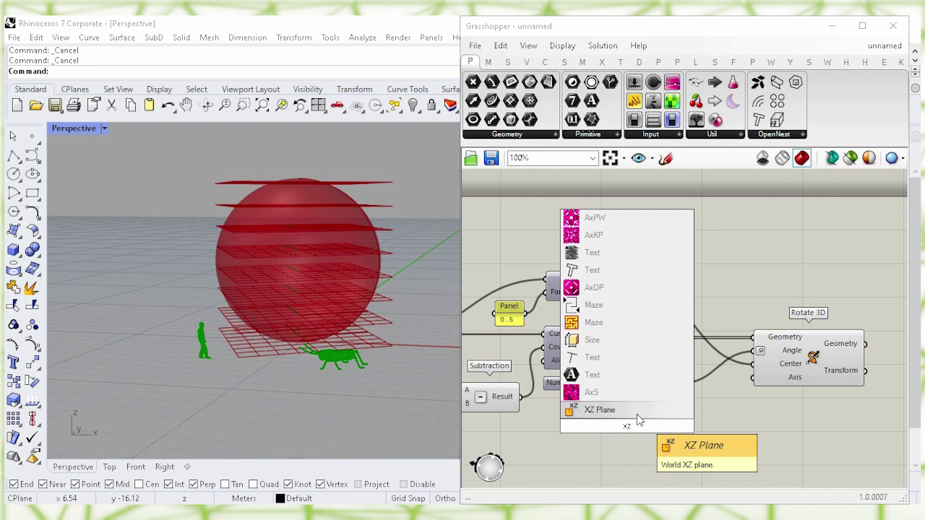
left_click(639, 420)
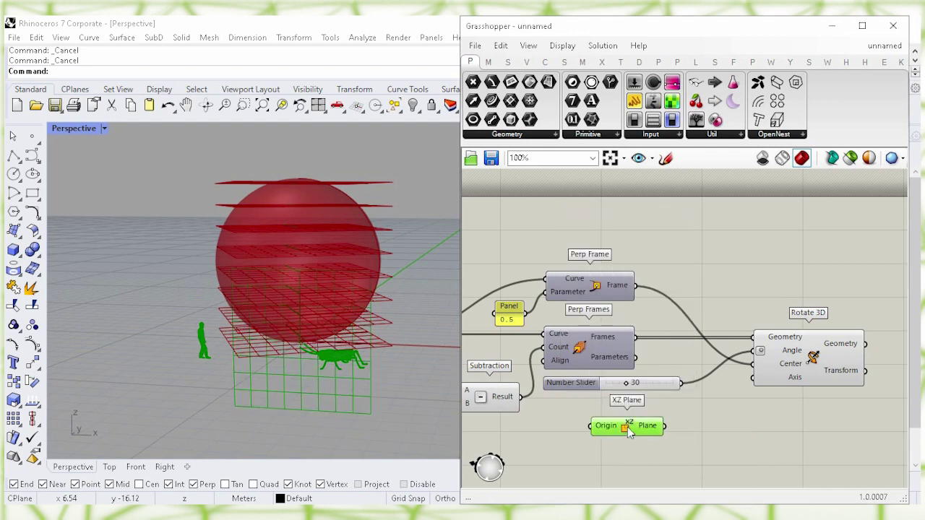
Turn off the XZ Plane preview and wire its Plane output into the Rotate 3D Axis input
right_click(628, 427)
left_click(777, 448)
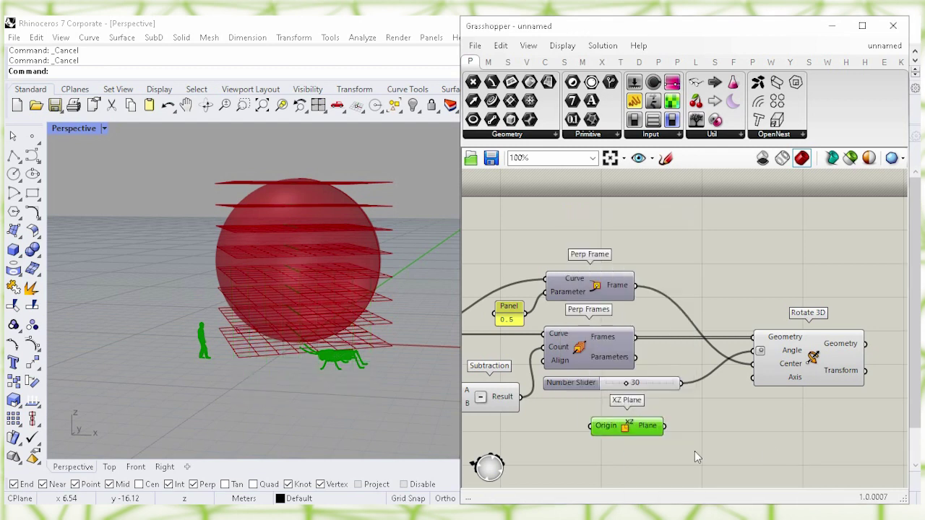
left_click_drag(627, 432, 754, 377)
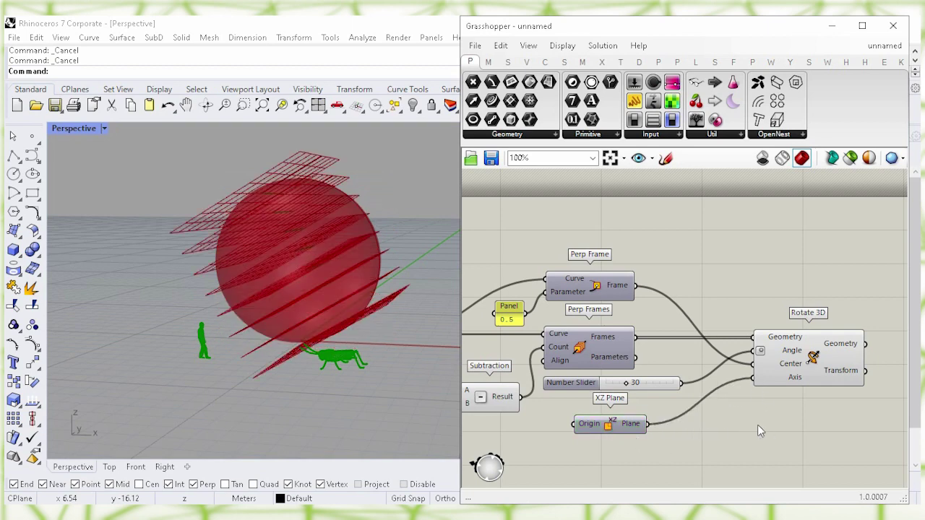
Add a second Rotate 3D component below the existing Rotate 3D
left_click(811, 371)
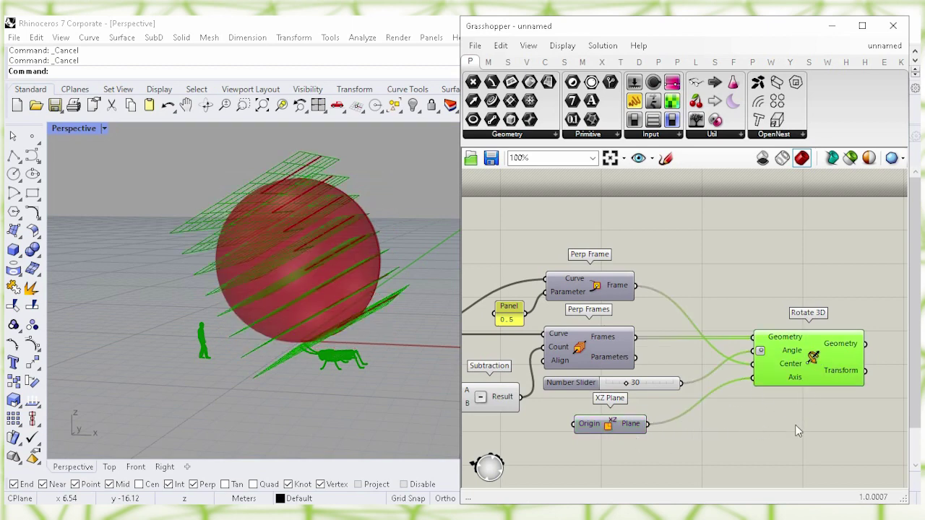
left_click(795, 421)
right_click_drag(794, 430, 776, 359)
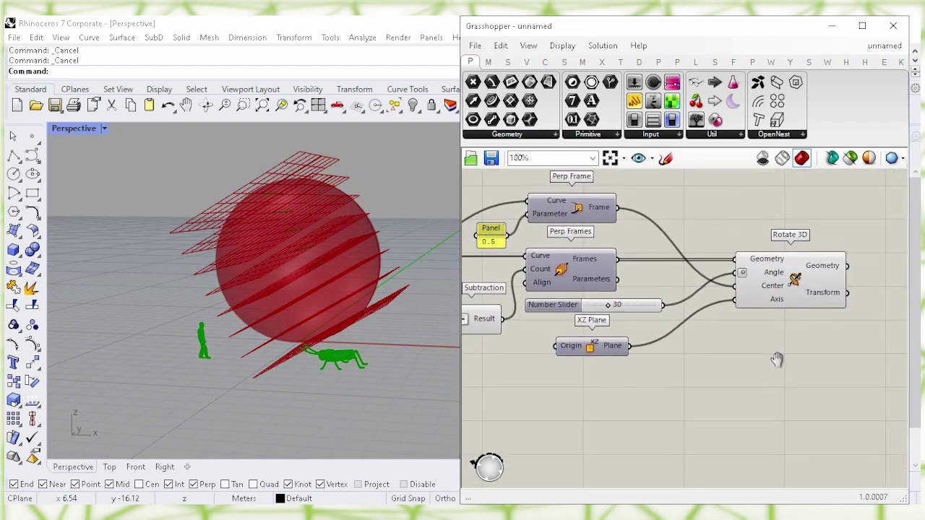
double_click(745, 395)
type("rotate")
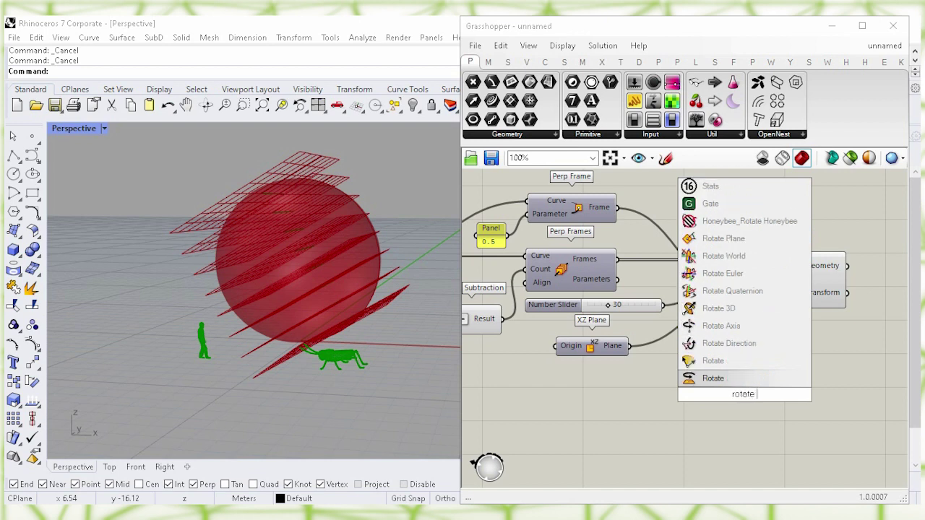
type(" 3d")
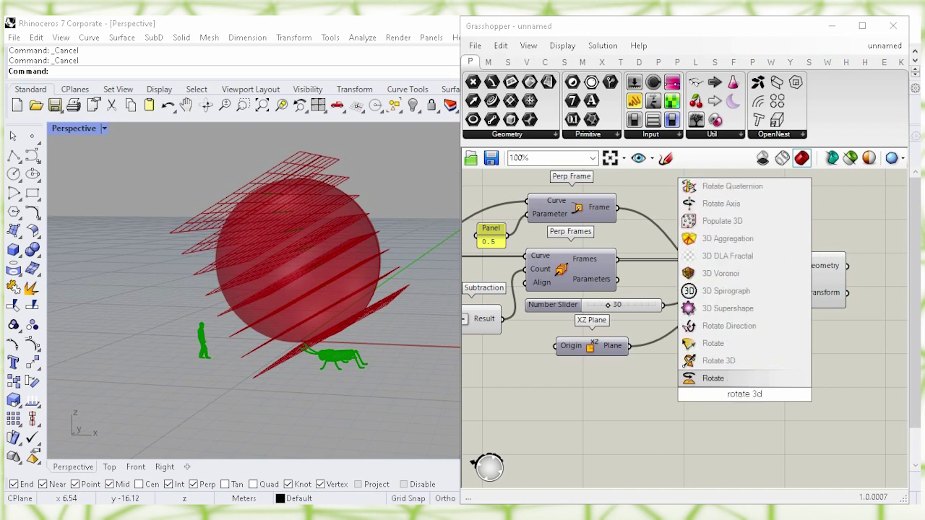
left_click(806, 369)
left_click_drag(777, 396, 768, 397)
left_click(695, 391)
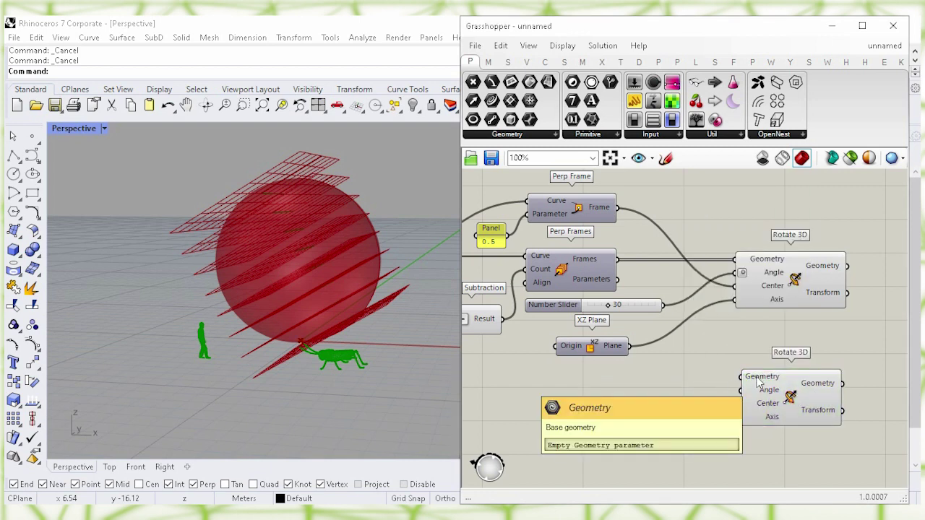
Wire the Perp Frames' Frames output into the new Rotate 3D's Geometry input and set its Angle input to degrees
left_click(612, 282)
left_click_drag(655, 265, 740, 376)
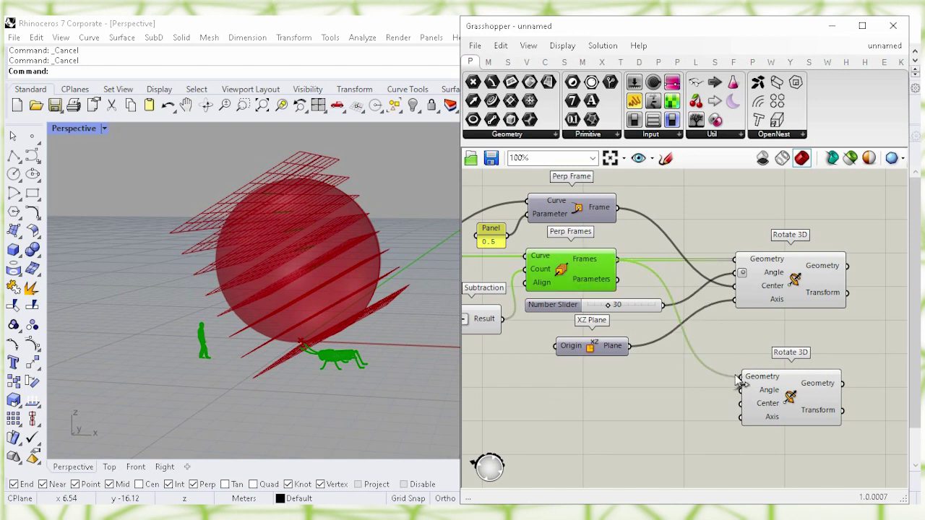
left_click(690, 406)
left_click(771, 395)
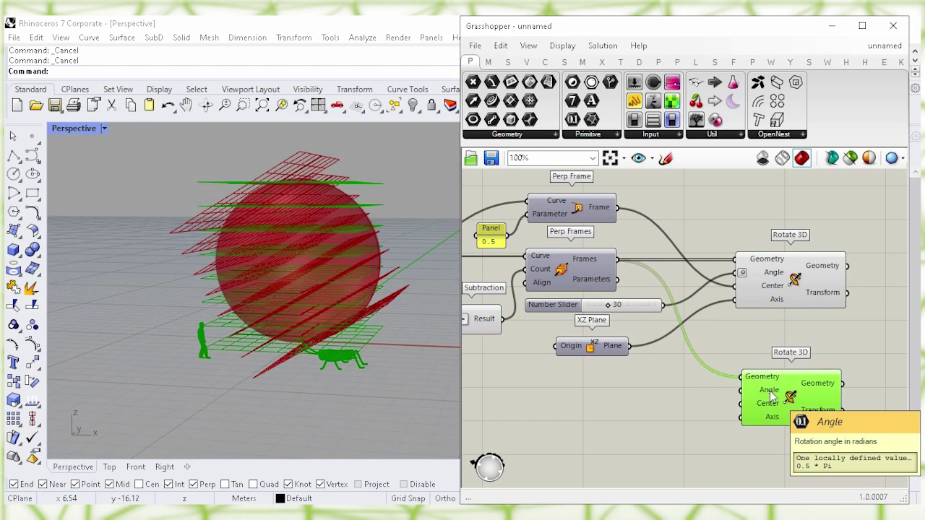
right_click(771, 396)
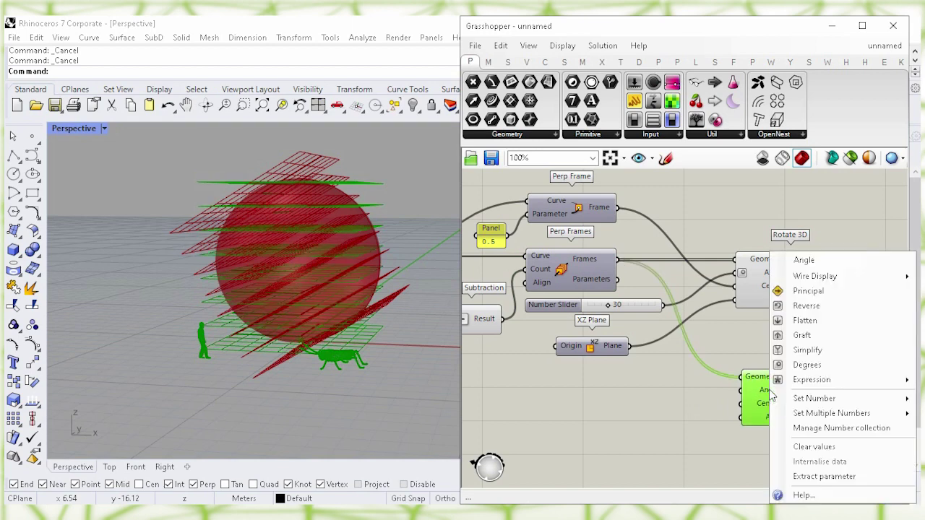
left_click(807, 365)
left_click(720, 333)
Add a Negative component beside the second Rotate 3D and wire its Result output into the Angle input
left_click(552, 304)
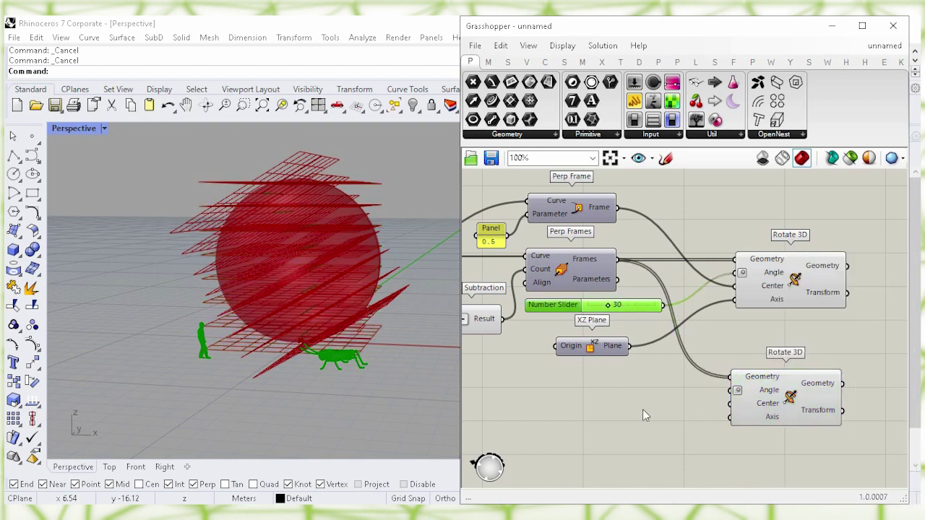
left_click(642, 409)
double_click(611, 416)
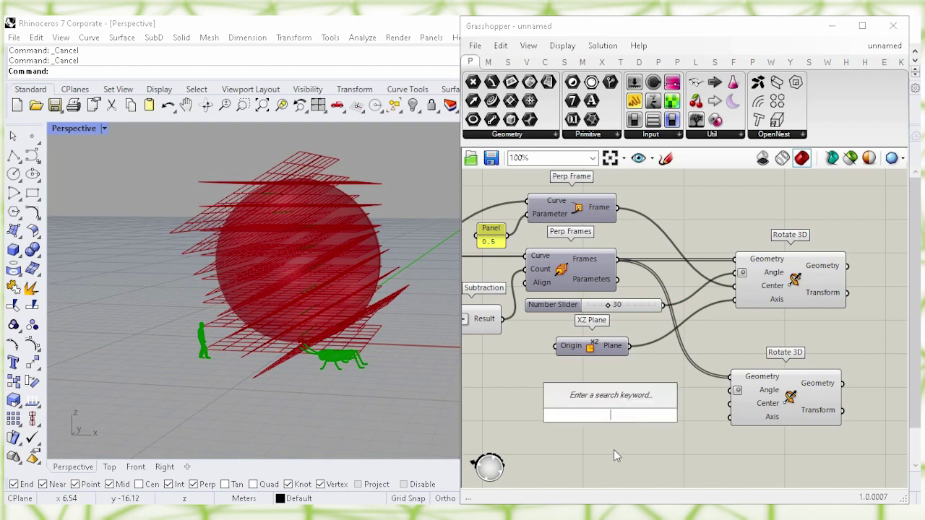
type("neg")
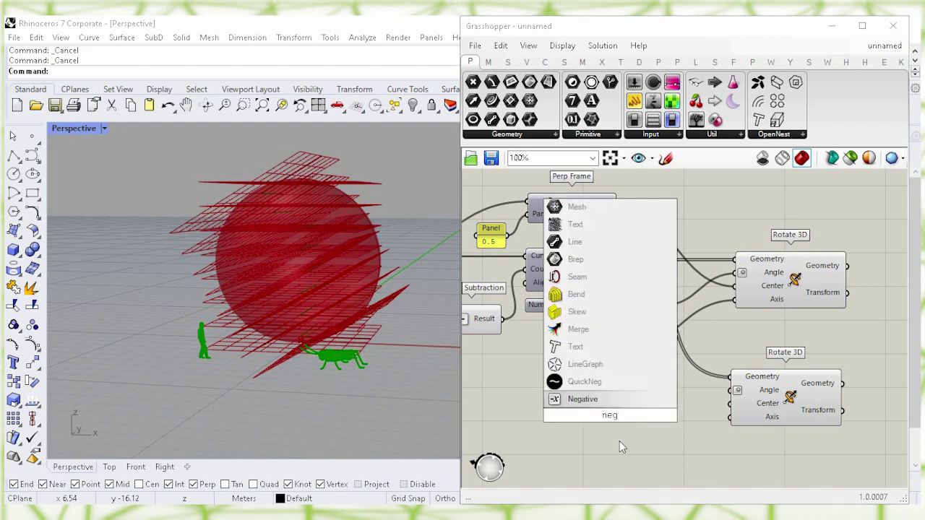
left_click(624, 402)
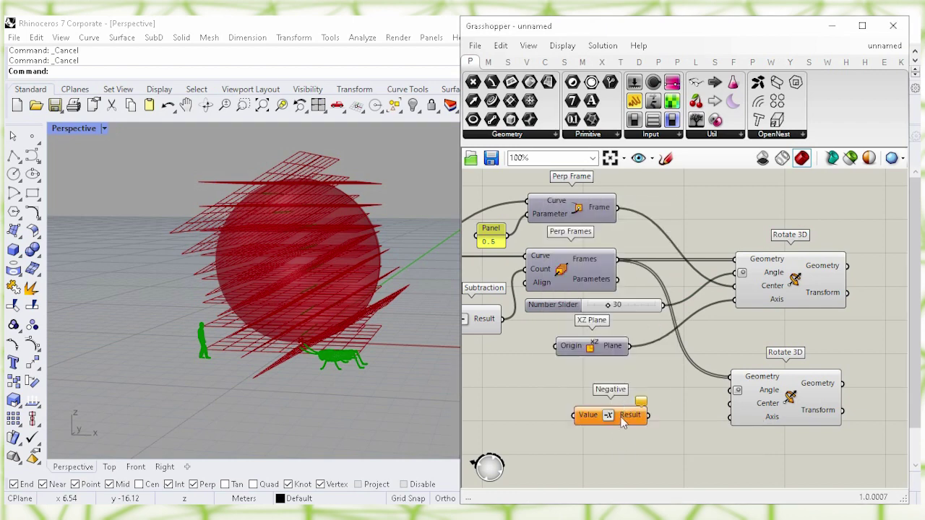
left_click_drag(611, 422, 731, 391)
left_click_drag(665, 397, 663, 390)
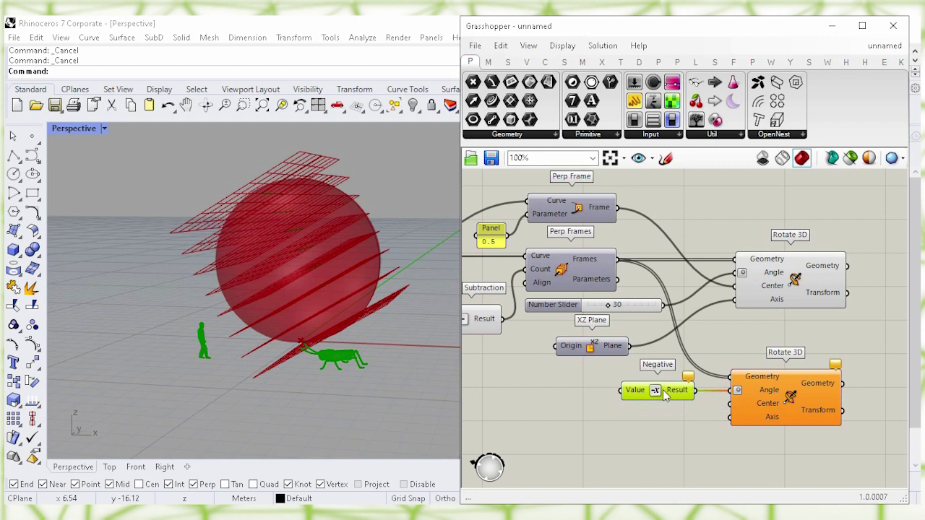
Wire the number slider with value 30 into the Negative's Value input and shift the second Rotate 3D slightly to line up
left_click(634, 306)
left_click_drag(664, 306, 622, 390)
left_click(642, 435)
left_click_drag(777, 404, 781, 403)
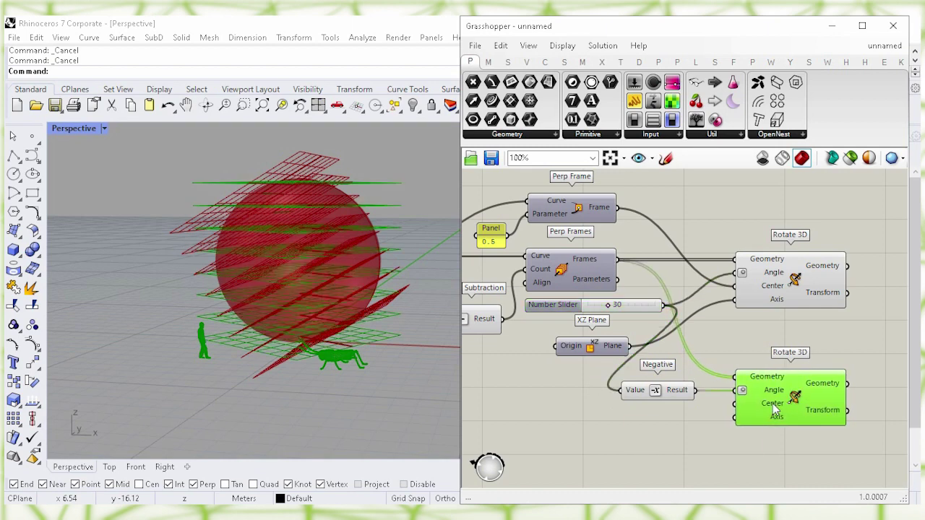
Wire the Perp Frame's Frame output into the second Rotate 3D's Center input
left_click(673, 295)
left_click(598, 217)
left_click_drag(617, 208, 731, 404)
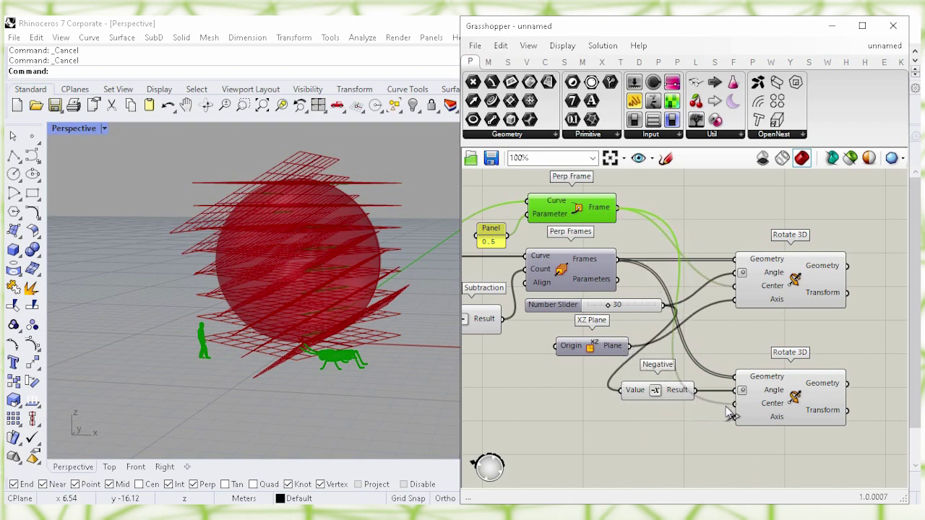
left_click(797, 402)
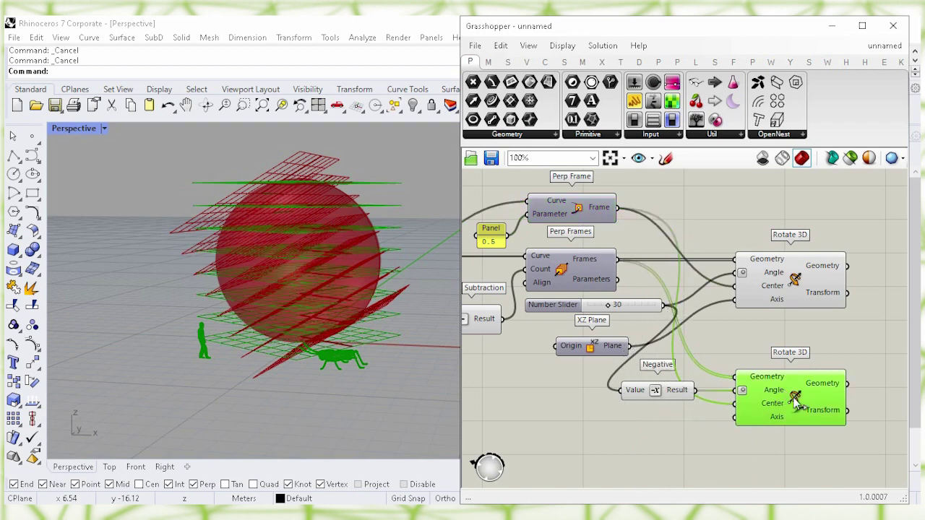
left_click(768, 444)
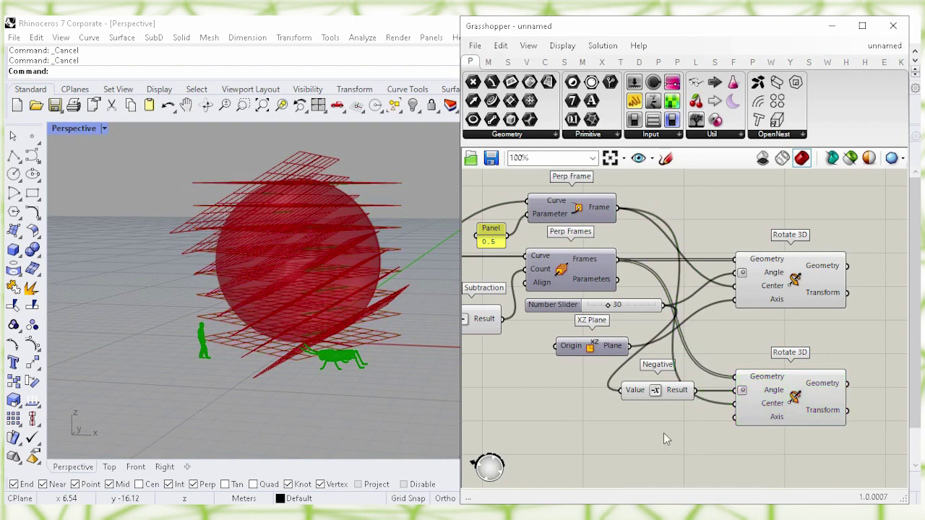
Shift the XZ Plane component slightly and wire its Plane output into the second Rotate 3D's Axis input
left_click_drag(600, 347, 736, 420)
left_click(788, 401)
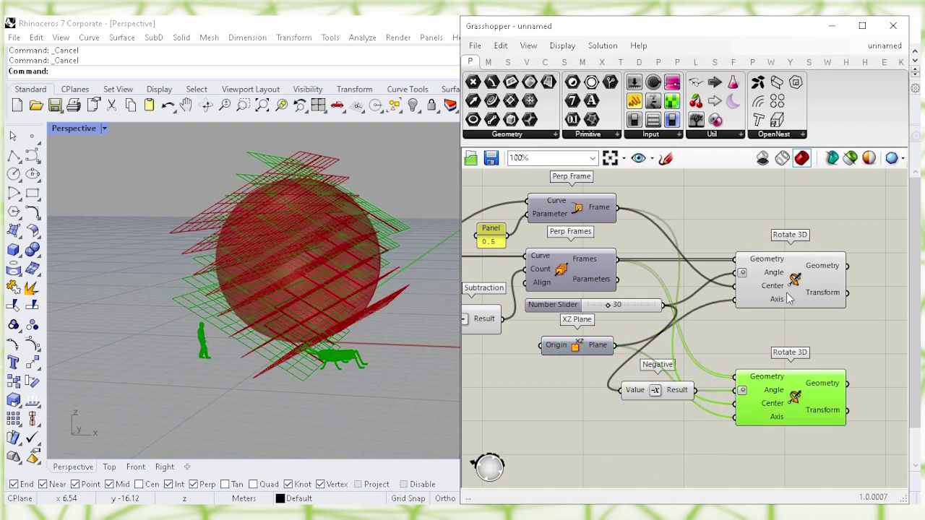
left_click(790, 299)
left_click(827, 329)
Turn off the preview of both Rotate 3D components
right_click_drag(845, 339, 628, 345)
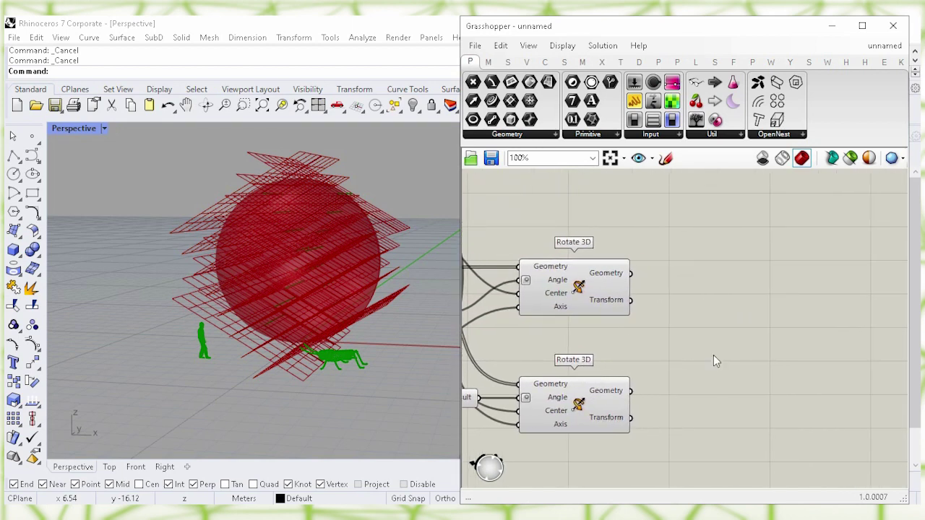
left_click(578, 287)
right_click(578, 289)
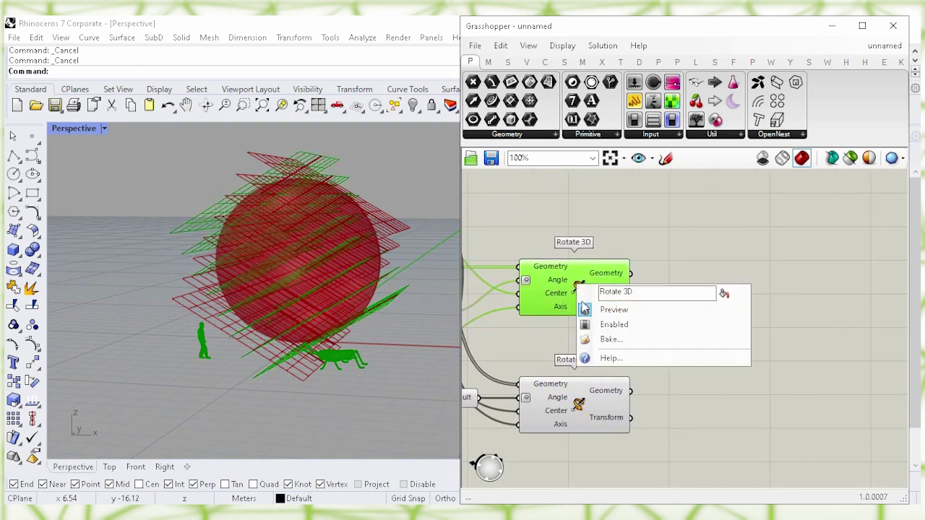
left_click(697, 310)
left_click(578, 408)
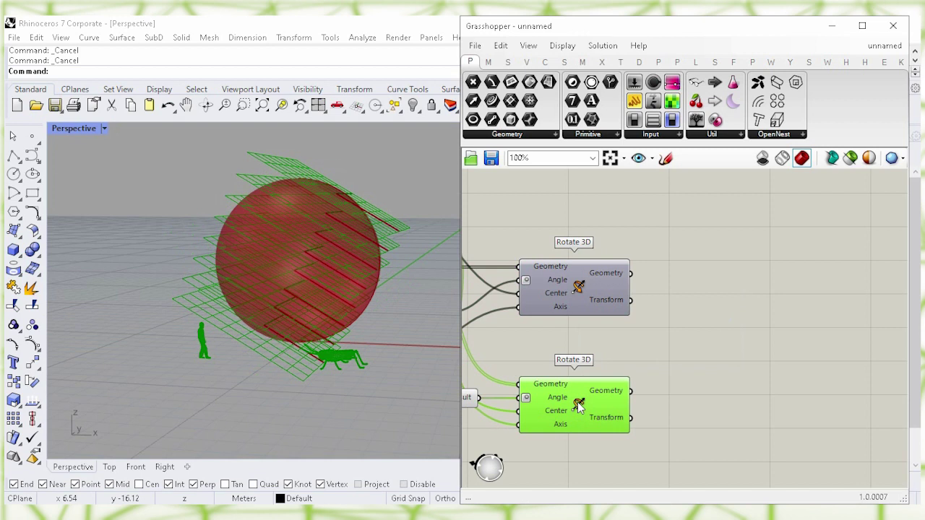
right_click(578, 408)
left_click(728, 432)
left_click(719, 364)
Add a Merge component and wire the Geometry outputs of both Rotate 3D components into its first two data inputs
double_click(718, 358)
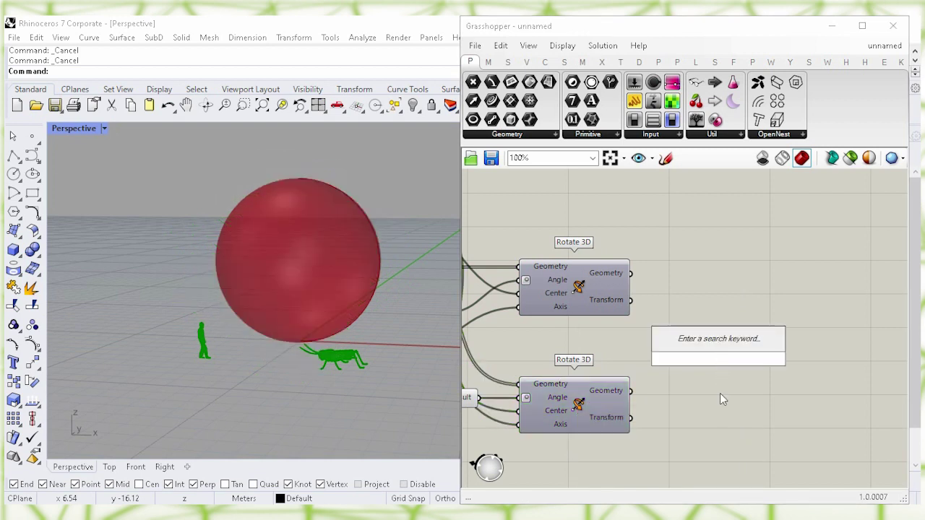
type("mer")
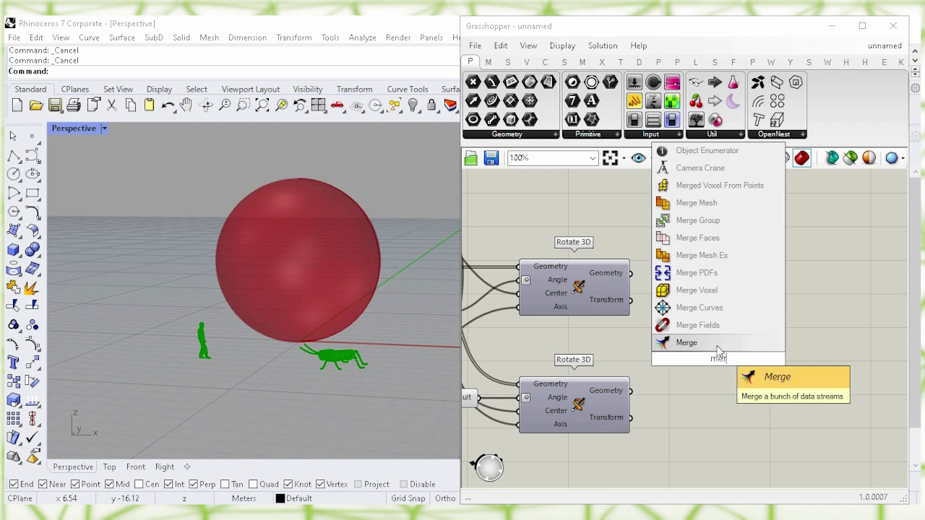
left_click(718, 345)
left_click(665, 268)
left_click_drag(630, 273, 680, 352)
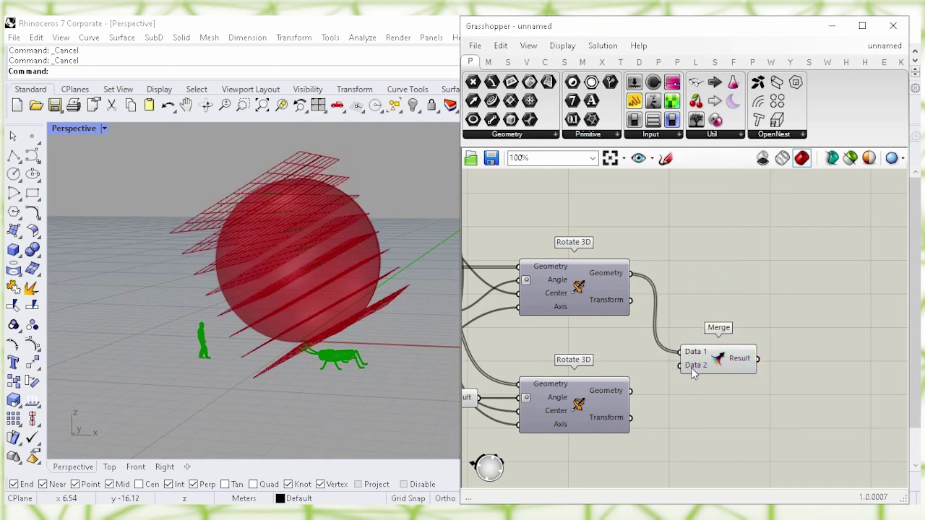
left_click(625, 397)
left_click_drag(631, 391, 704, 361)
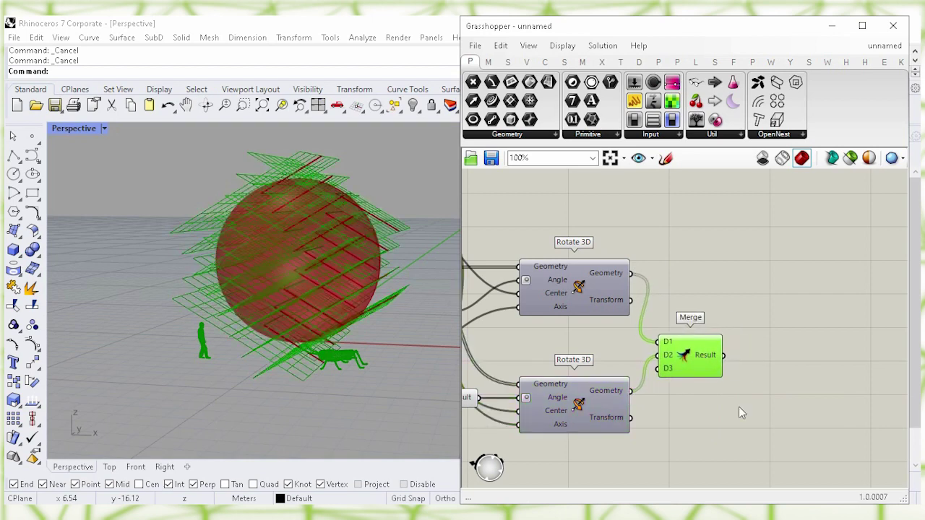
Add a Brep | Plane intersection component beyond the Merge component
left_click(784, 398)
right_click_drag(792, 404, 741, 343)
double_click(736, 375)
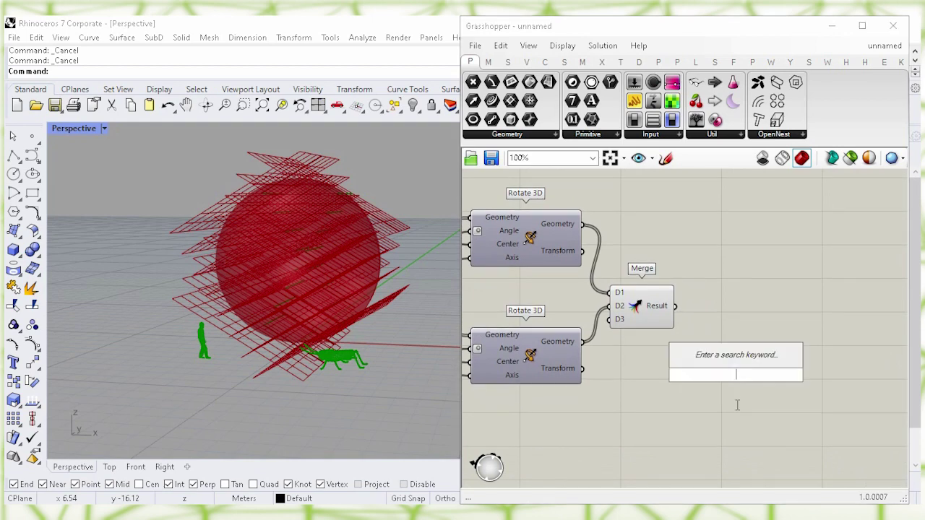
type("brep")
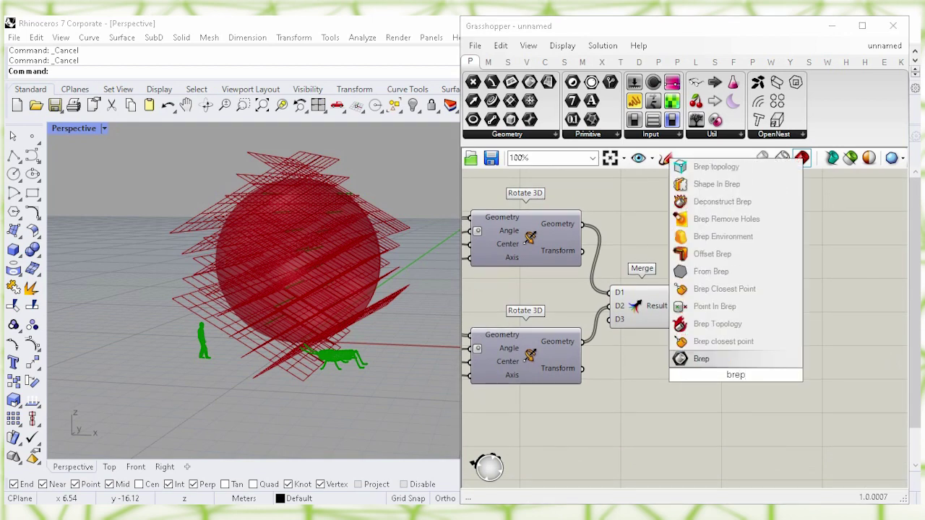
type(" pl")
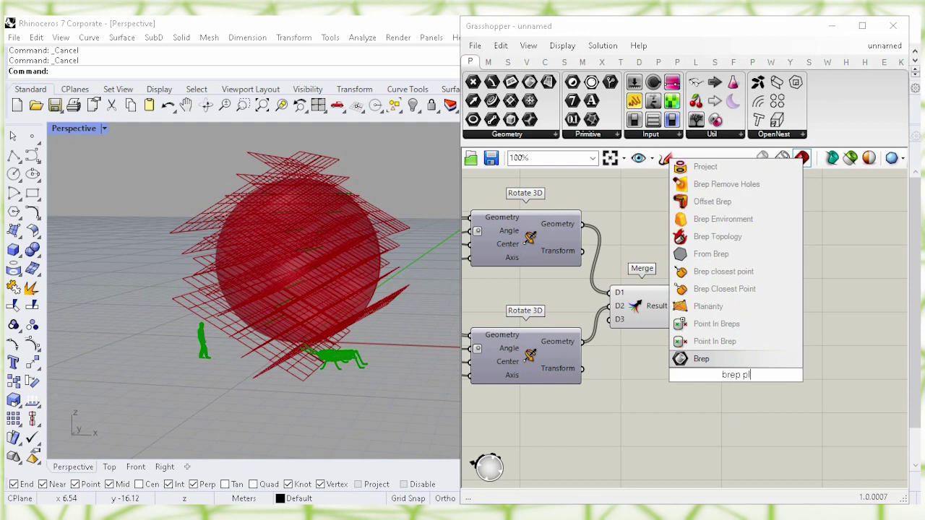
type("ane")
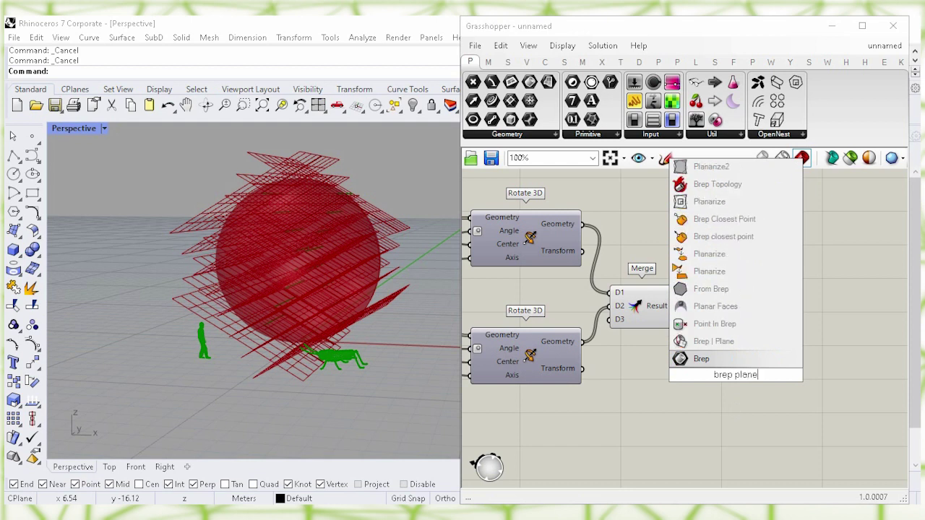
left_click(792, 341)
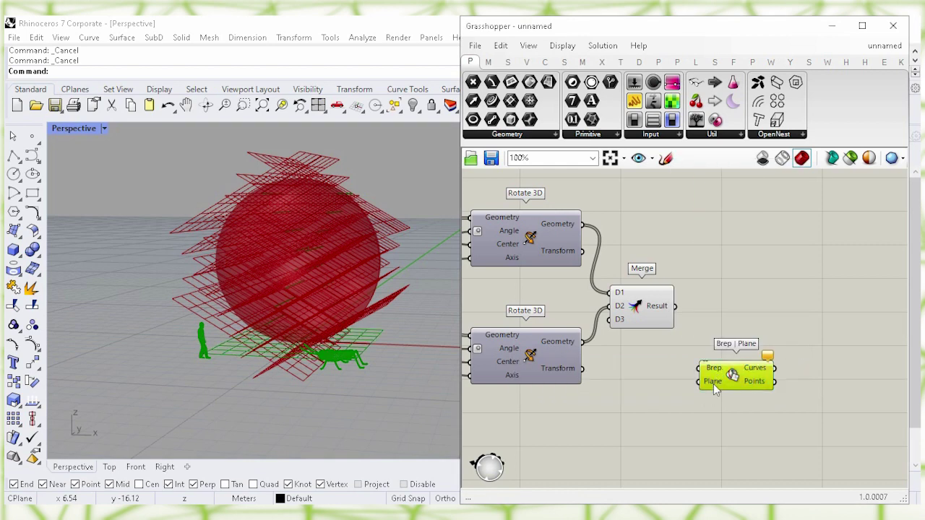
left_click_drag(771, 373, 806, 365)
Wire the Merge Result into the Plane input of Brep | Plane and turn off the Merge preview
left_click(647, 318)
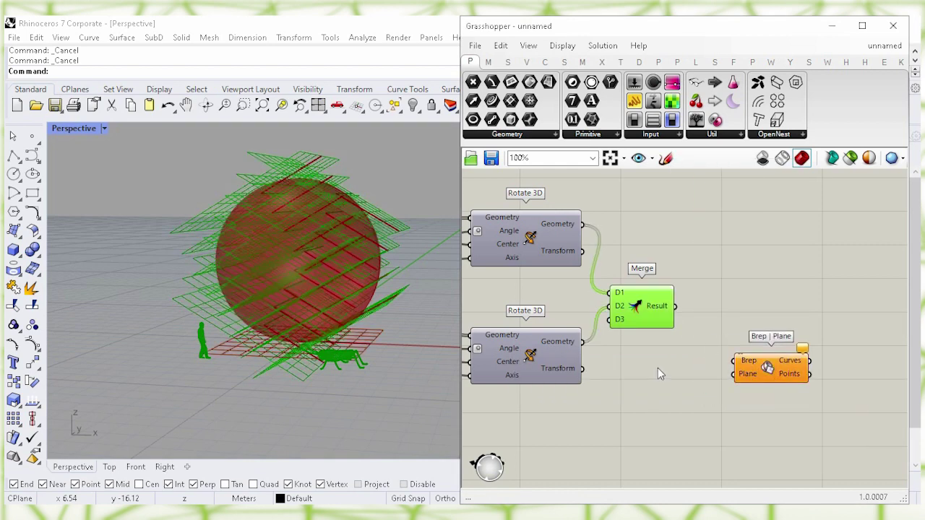
left_click_drag(686, 366, 783, 372)
left_click(642, 310)
right_click(637, 307)
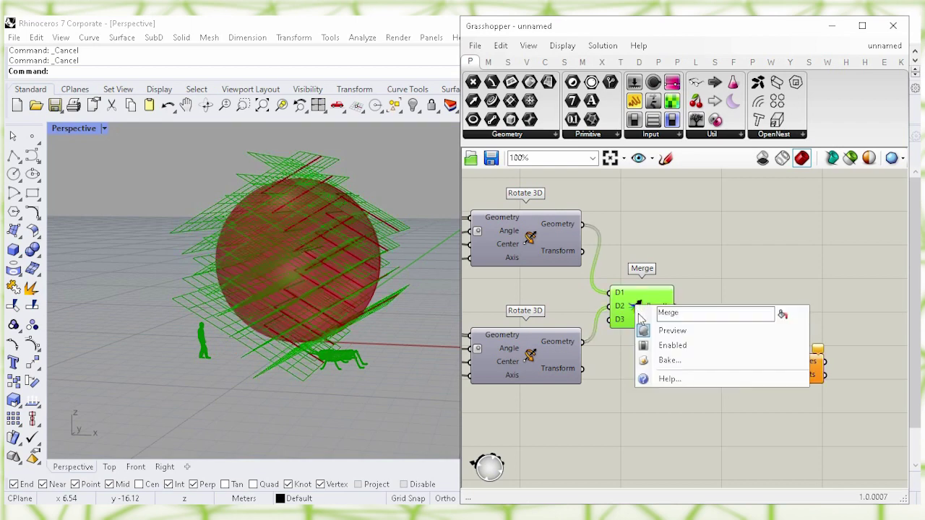
left_click(780, 329)
left_click_drag(770, 363, 770, 389)
Turn off the preview of the Sphere component
left_click(645, 419)
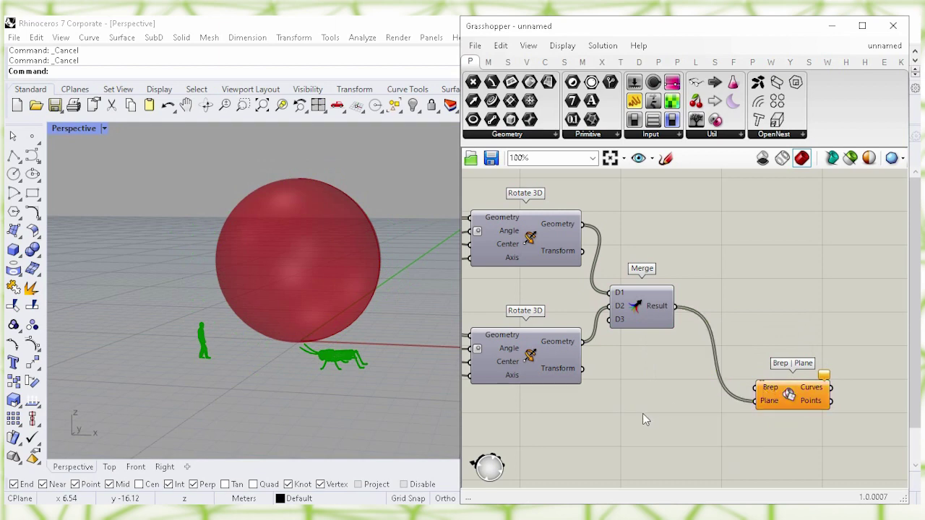
right_click_drag(547, 438, 648, 415)
right_click_drag(536, 411, 673, 424)
right_click_drag(541, 379, 702, 397)
right_click_drag(603, 404, 650, 408)
left_click(630, 392)
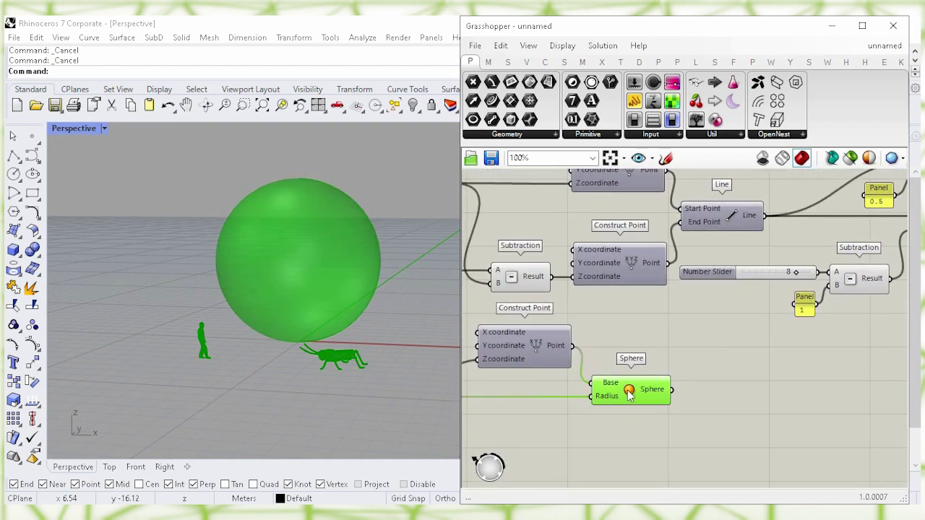
right_click(628, 391)
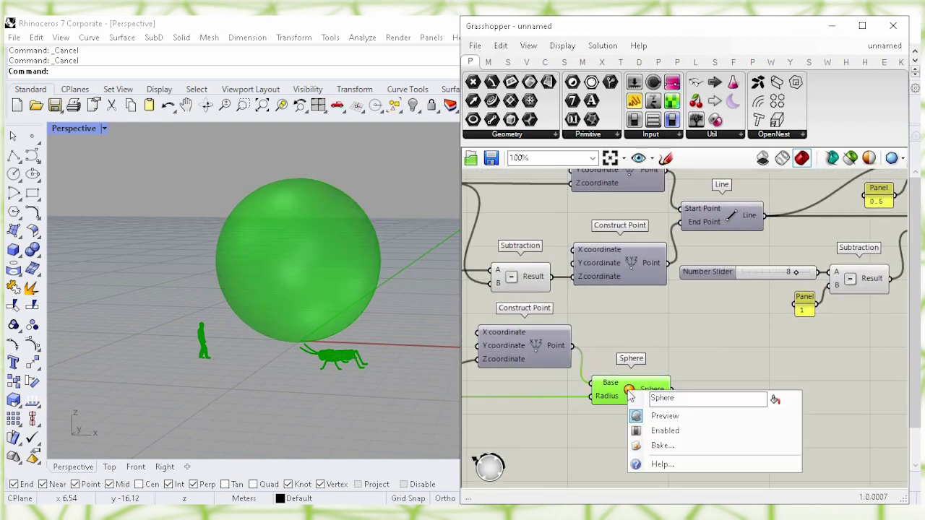
left_click(770, 417)
left_click(709, 411)
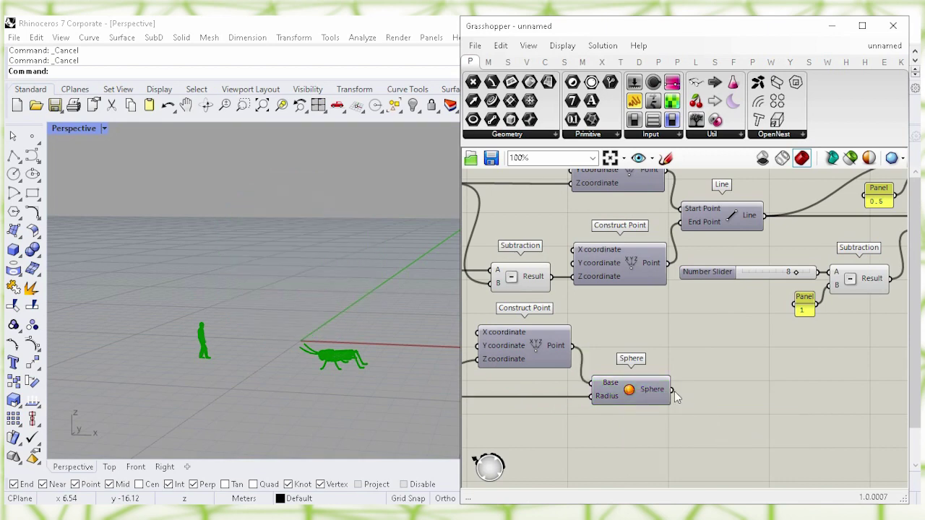
Wire the Sphere output into the Brep input of the Brep | Plane component
left_click_drag(674, 391, 759, 391)
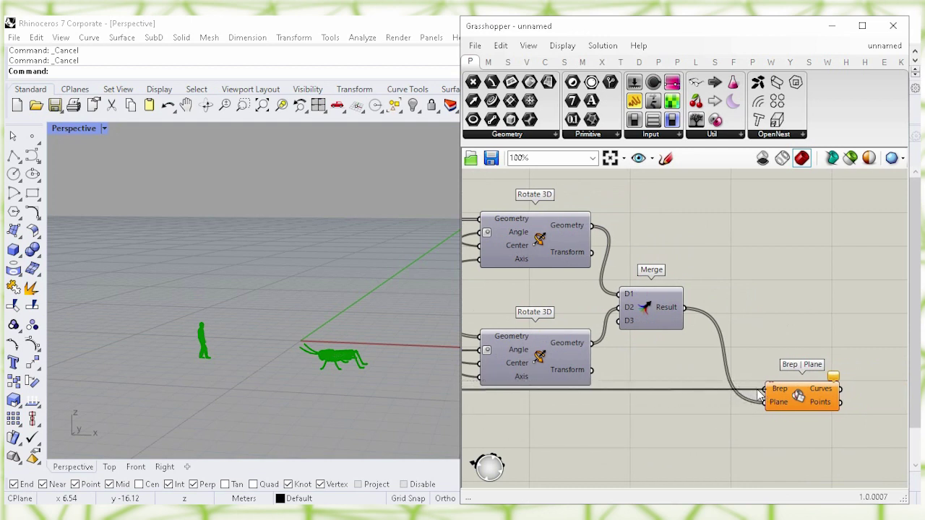
left_click(798, 395)
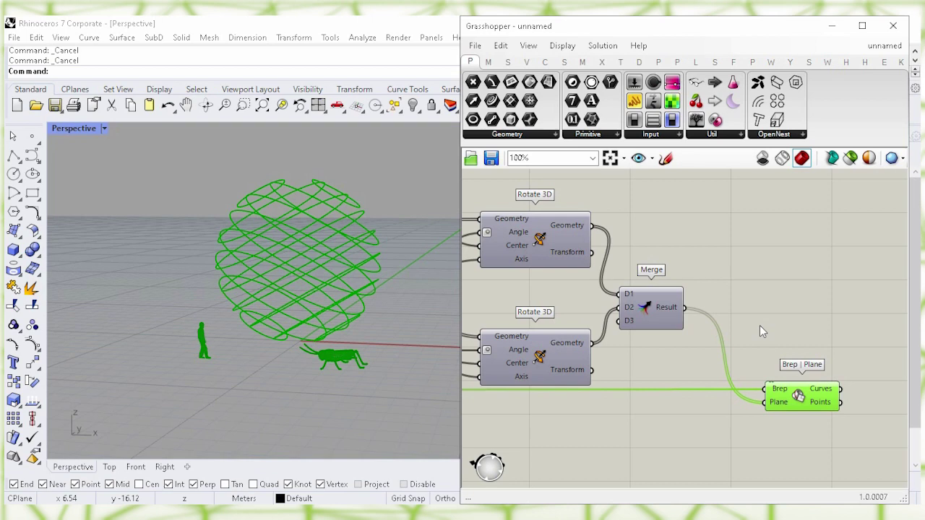
left_click(815, 312)
Add a Boundary Surfaces component beyond Brep | Plane
right_click_drag(815, 313, 659, 289)
double_click(765, 328)
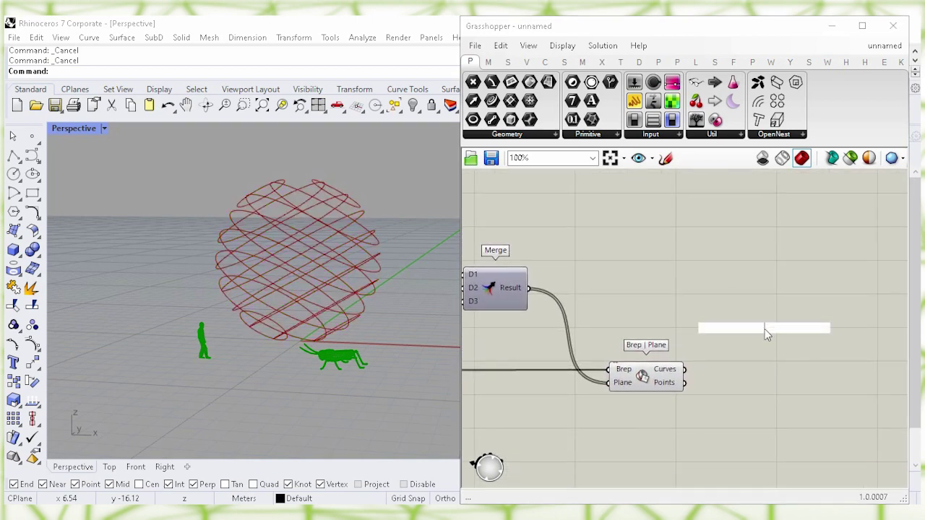
type("bou")
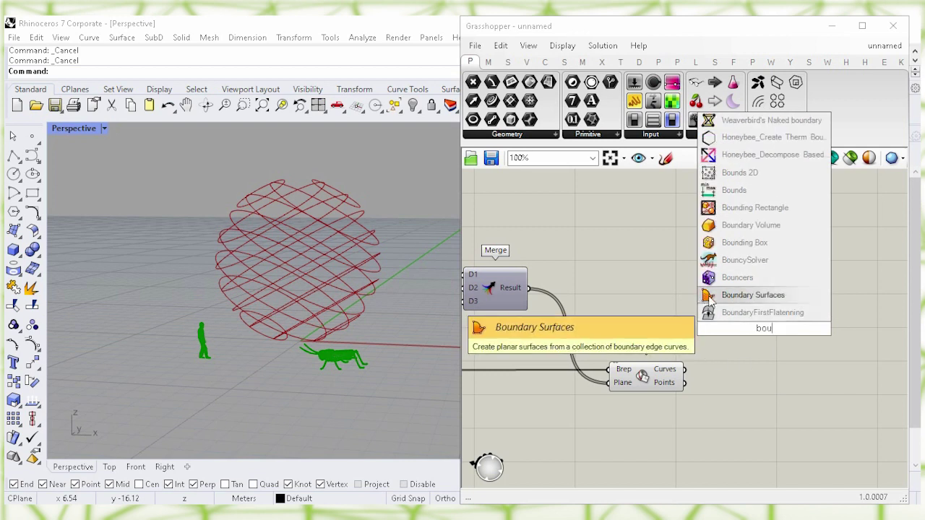
left_click(744, 295)
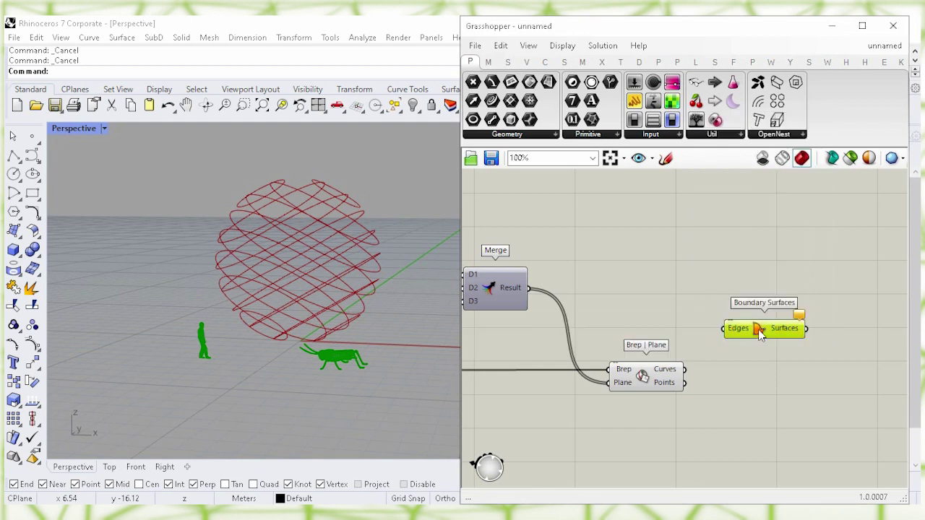
left_click_drag(728, 327, 728, 354)
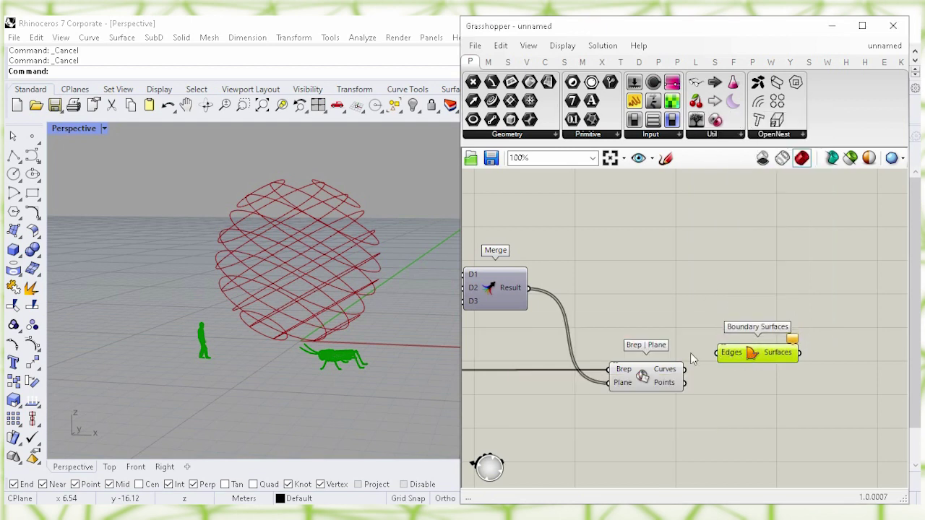
Turn off the Brep | Plane preview and wire its Curves output into the Edges input of Boundary Surfaces, placing the two components close together
left_click(643, 377)
right_click(645, 380)
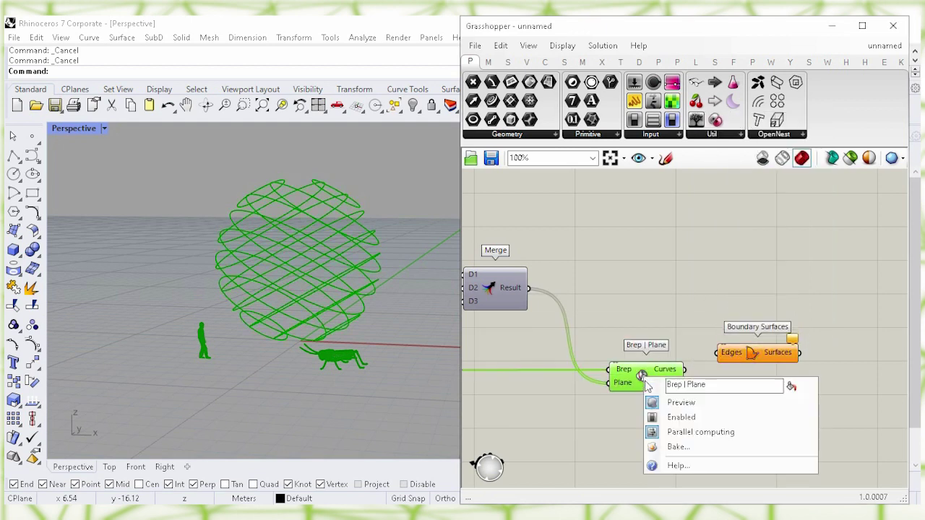
left_click(793, 403)
left_click_drag(685, 369, 742, 378)
left_click(761, 361)
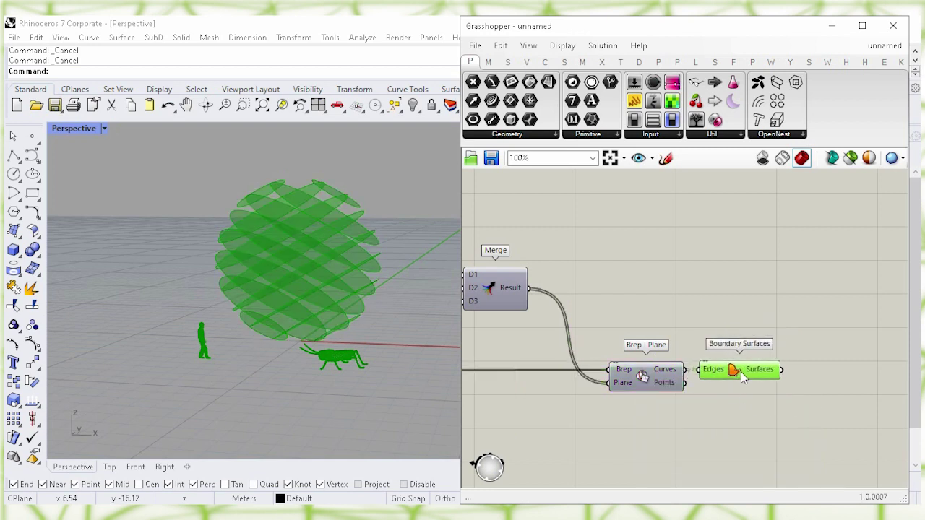
left_click(692, 294)
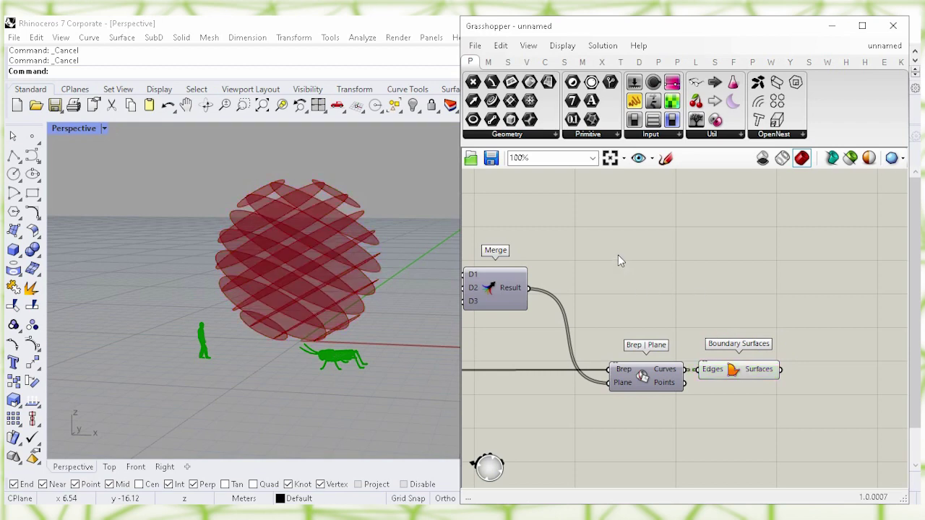
Lower the rotation angle slider that feeds both Rotate 3D components to 20
right_click_drag(624, 268, 752, 274)
right_click_drag(524, 427, 702, 419)
right_click_drag(572, 417, 625, 417)
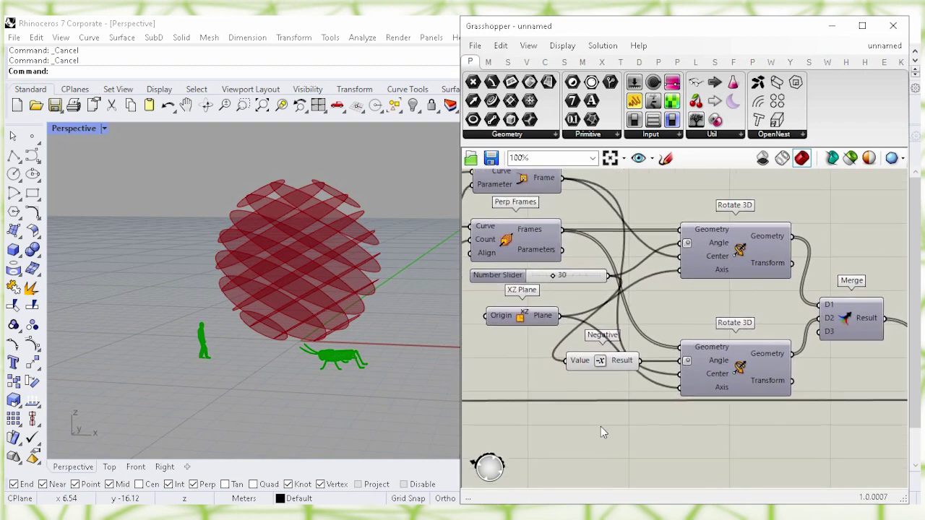
left_click(723, 260)
left_click(729, 346)
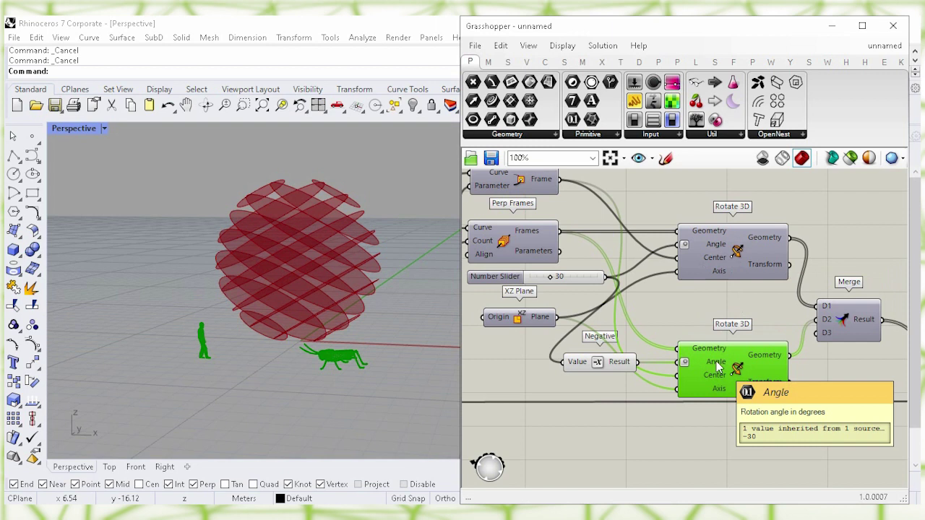
left_click_drag(551, 280, 543, 279)
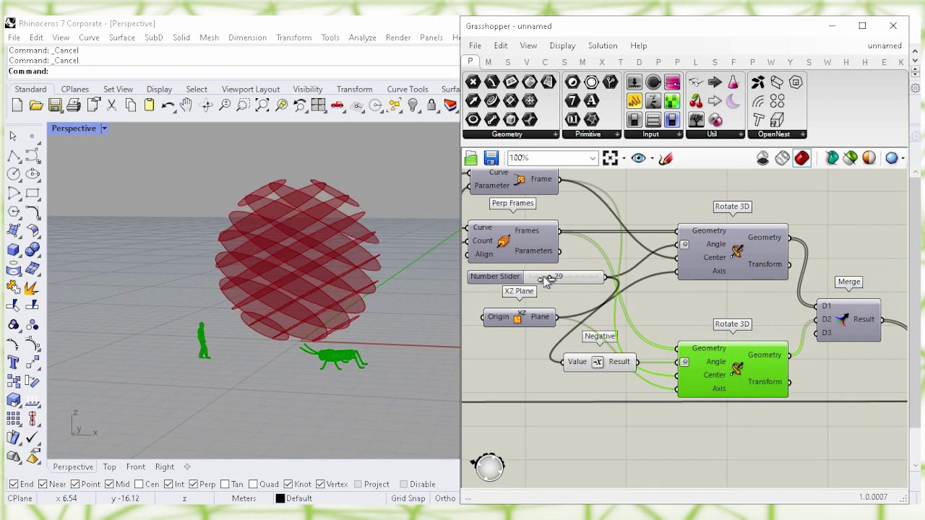
left_click(557, 281)
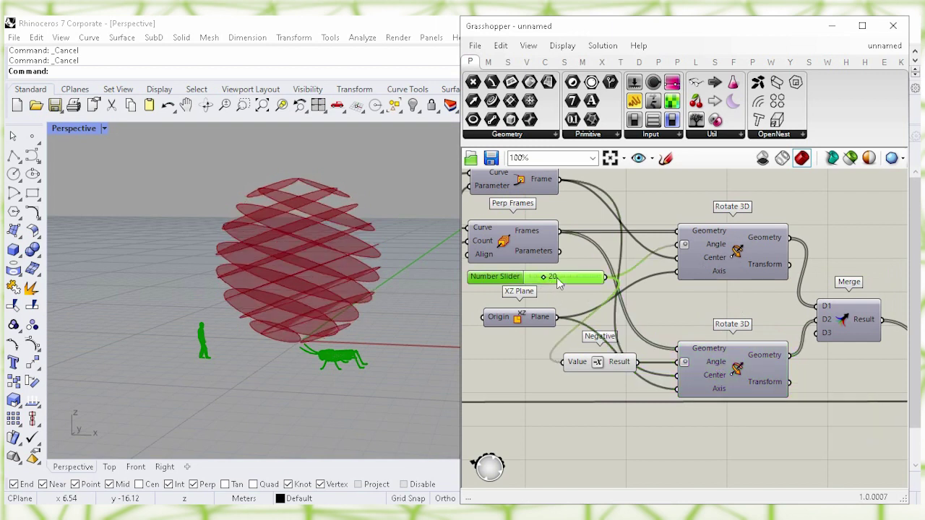
Set the rotation angle slider to 45 and view the tilted slices from a lower viewpoint
double_click(557, 280)
type("45")
key("Return")
right_click_drag(336, 297, 386, 292)
left_click(574, 281)
Try a rotation angle of 33 on the slider and set it back to 30
double_click(571, 282)
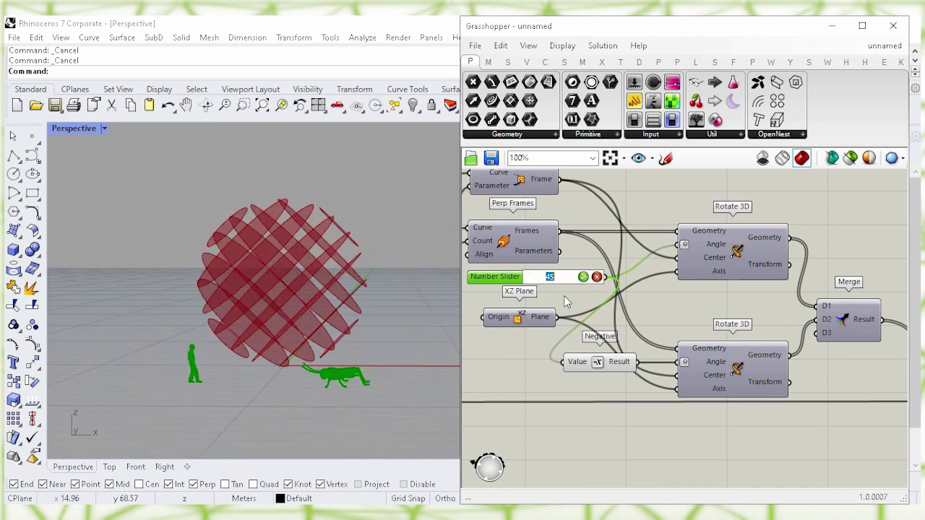
key("Return")
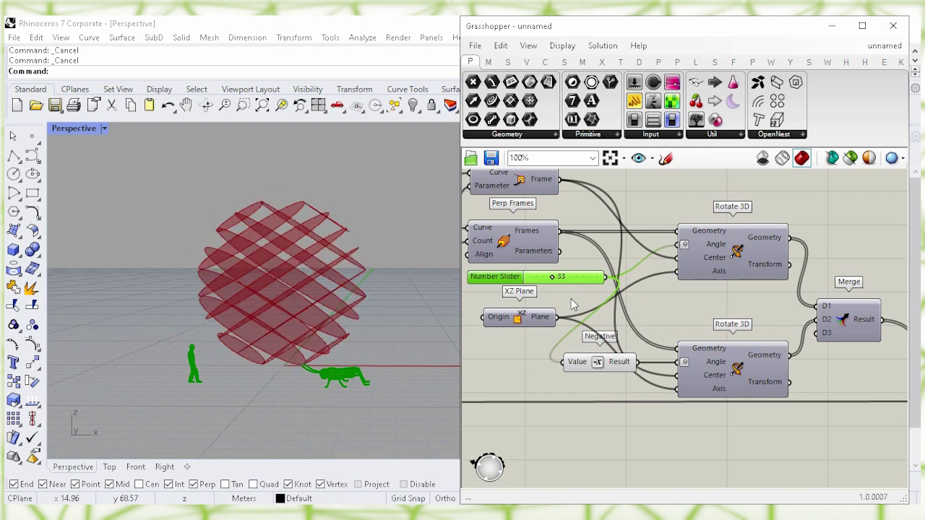
double_click(575, 280)
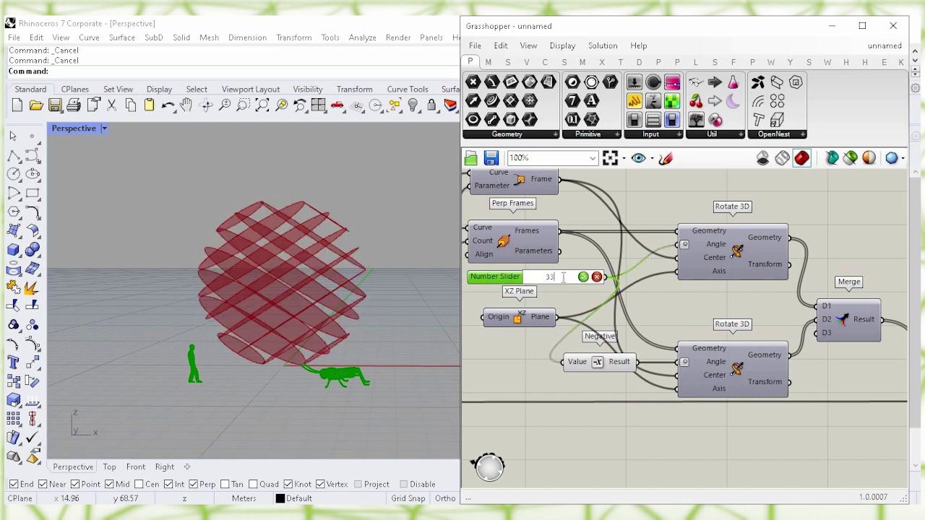
key("Return")
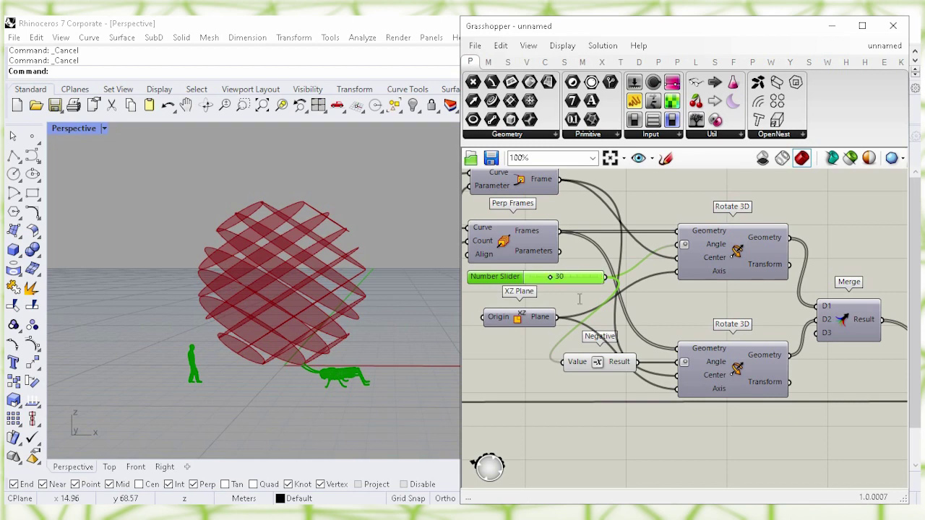
left_click(571, 307)
Raise the slider feeding the Subtraction before the Perp Frames Count to 10
right_click_drag(570, 307, 634, 318)
right_click_drag(509, 365, 643, 371)
left_click(564, 302)
left_click_drag(587, 304, 611, 318)
left_click(572, 307)
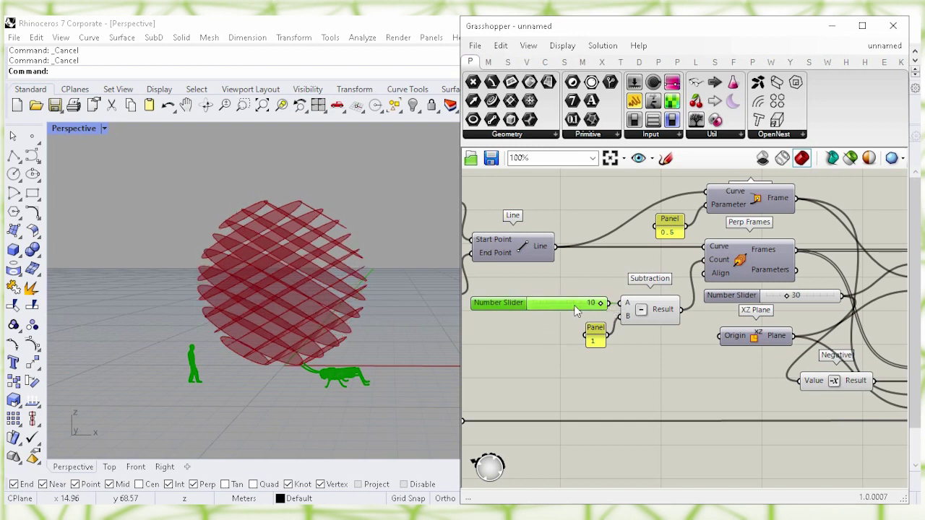
Set the slider controlling the number of perpendicular frames to 8
double_click(576, 311)
type("8")
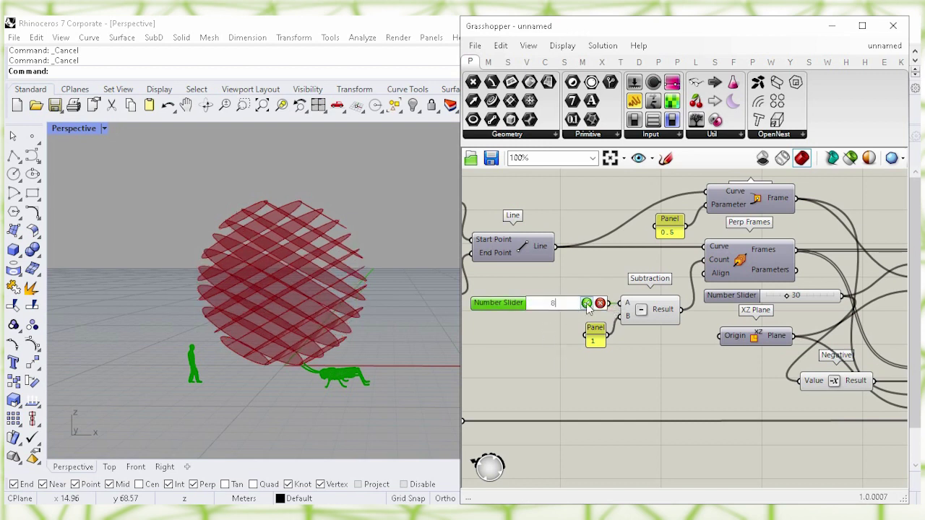
left_click(587, 304)
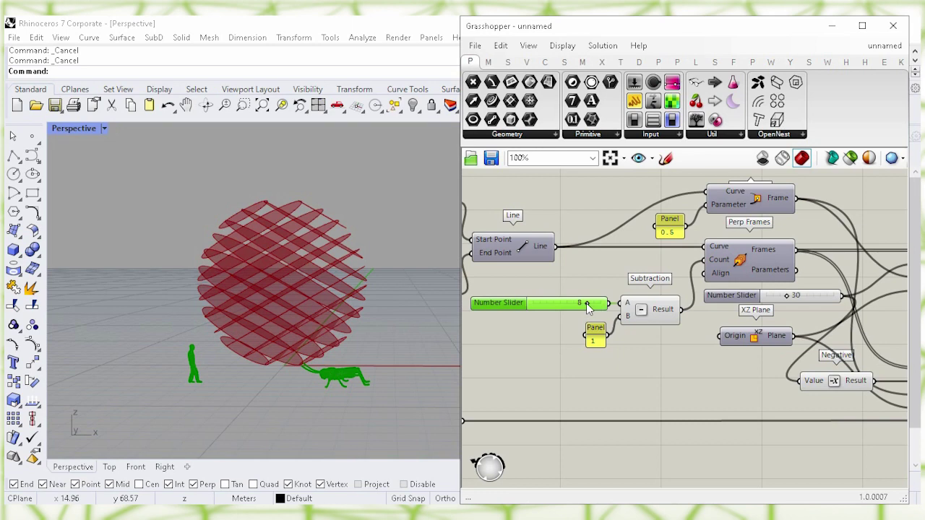
left_click(546, 340)
Lower the sphere radius slider to 4.3
right_click_drag(524, 362, 637, 362)
right_click_drag(535, 353, 650, 336)
left_click(654, 408)
left_click(546, 433)
right_click_drag(544, 436, 611, 410)
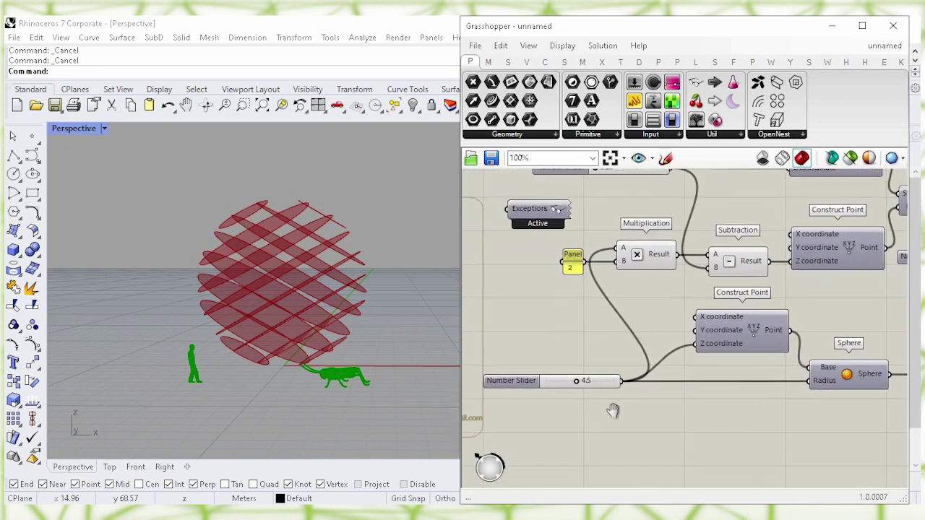
mouse_move(831, 390)
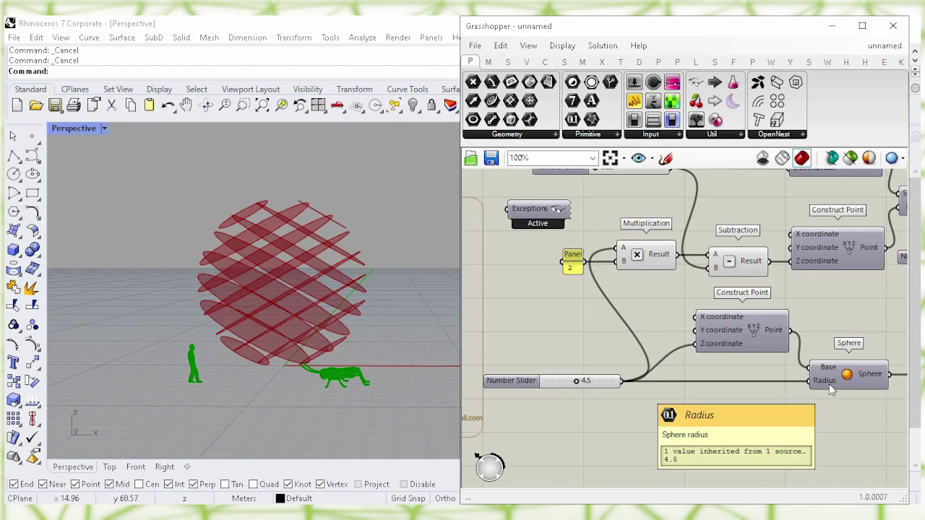
left_click_drag(571, 382, 588, 396)
Set the sphere radius slider to 4.5
double_click(589, 388)
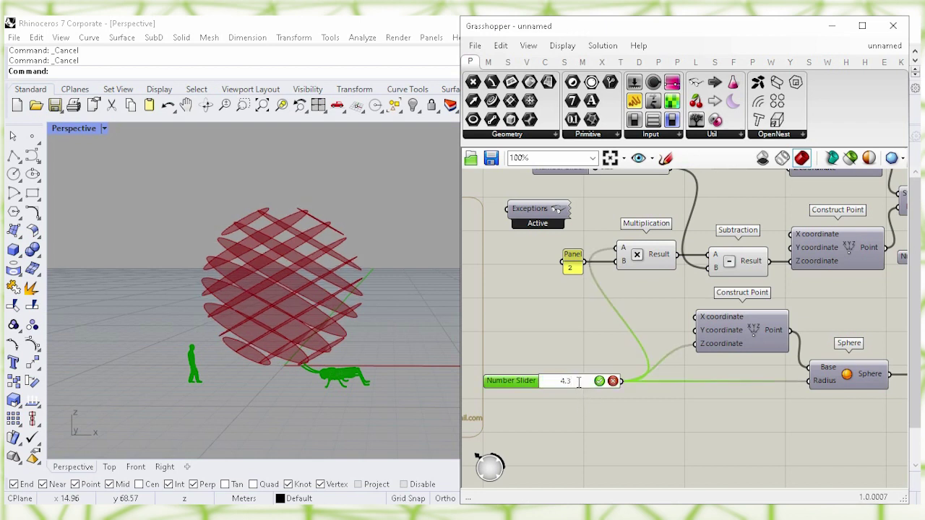
type("4.5")
left_click(599, 381)
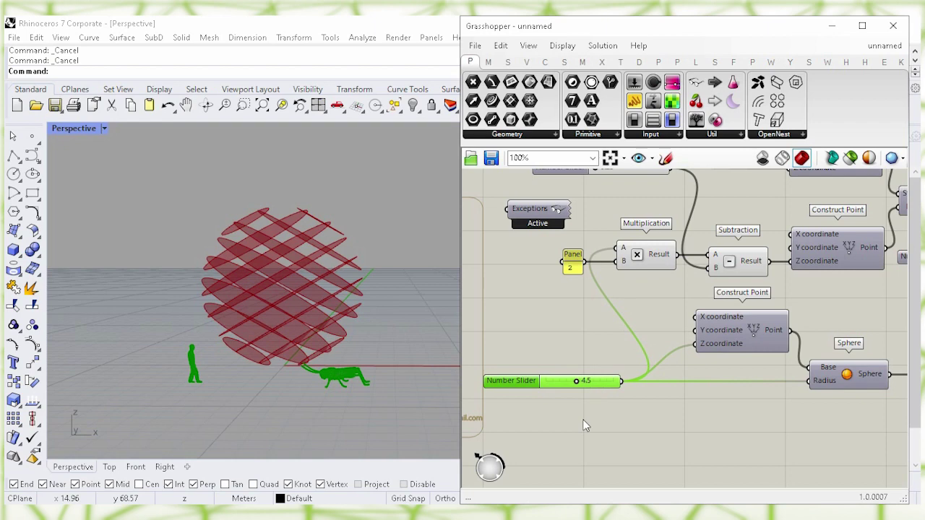
left_click(576, 328)
Raise the slider driving the line's start height to 1.00 and view the sliced sphere from a lower angle
right_click_drag(599, 200, 576, 316)
left_click(593, 285)
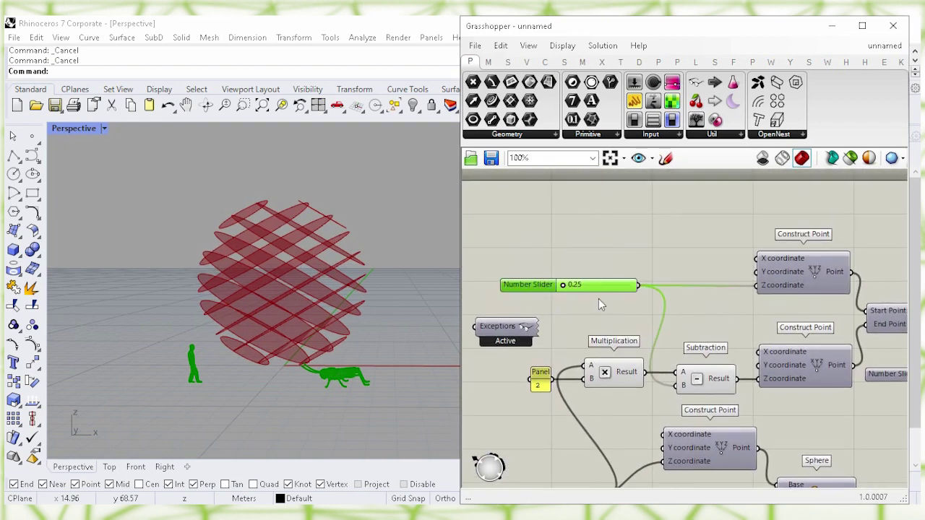
left_click(555, 307)
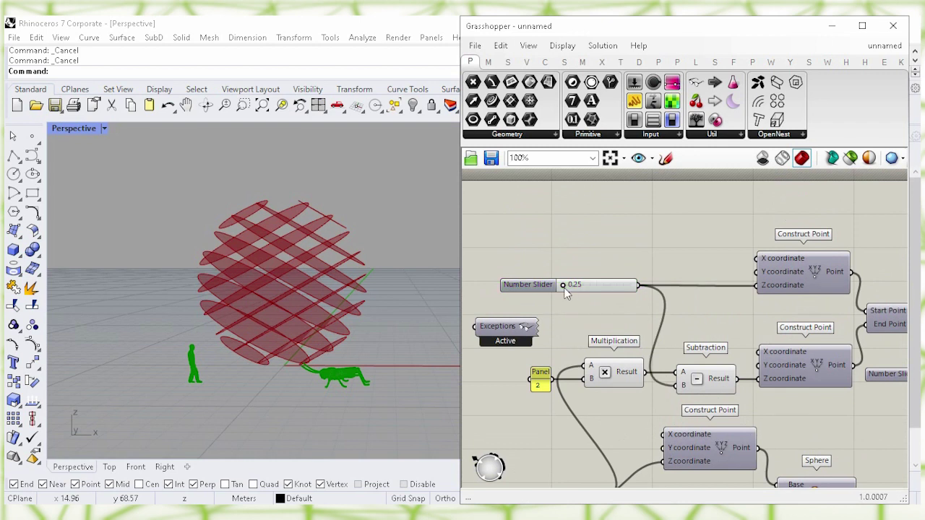
left_click_drag(585, 287, 642, 288)
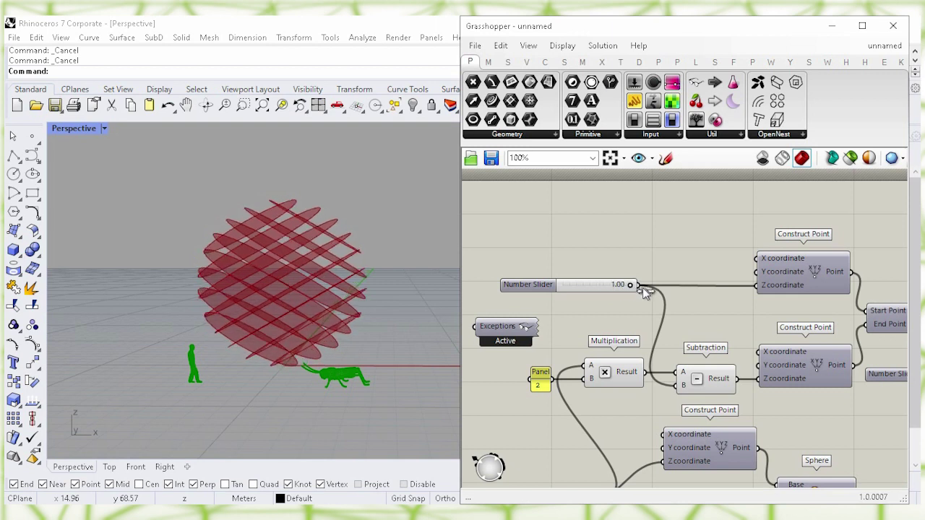
right_click_drag(289, 307, 309, 306)
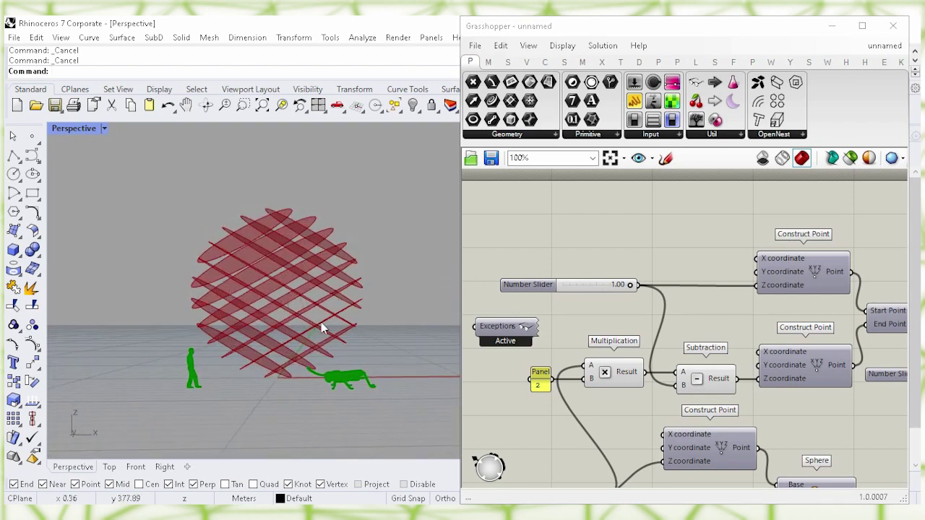
Set the slider driving the line's start height to 0.50
right_click_drag(698, 316, 667, 304)
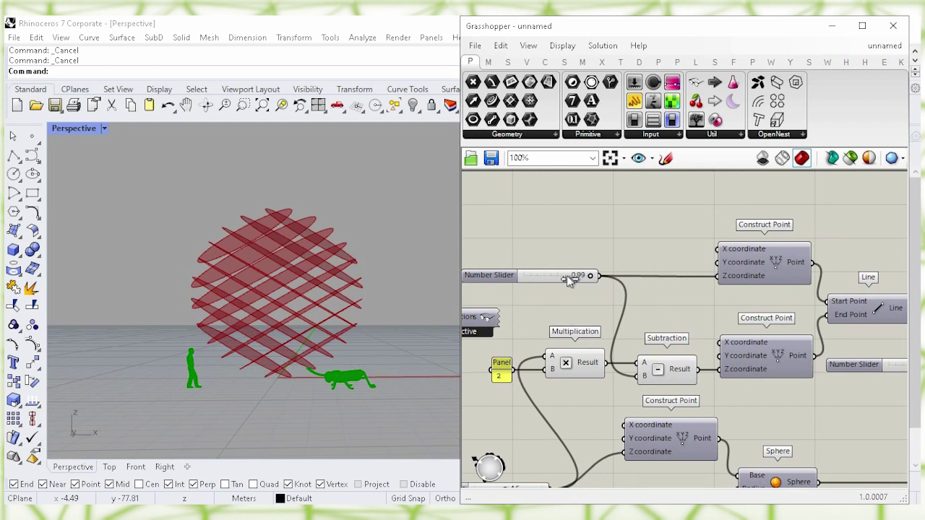
left_click_drag(567, 276, 518, 279)
left_click(542, 282)
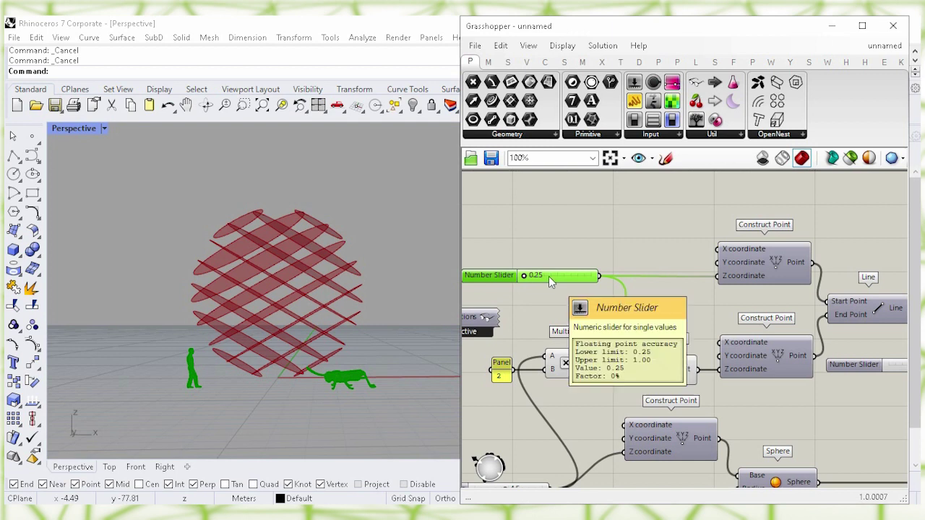
double_click(548, 276)
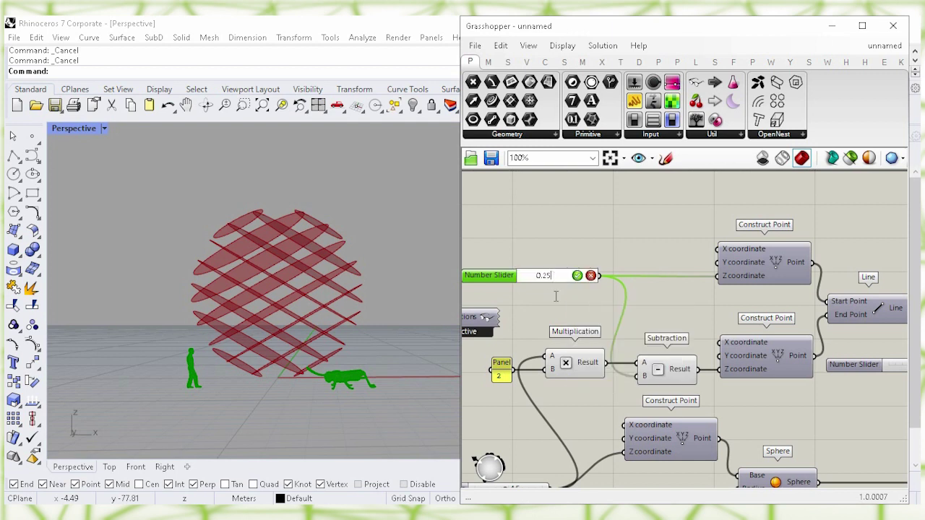
type("0.5")
left_click(577, 275)
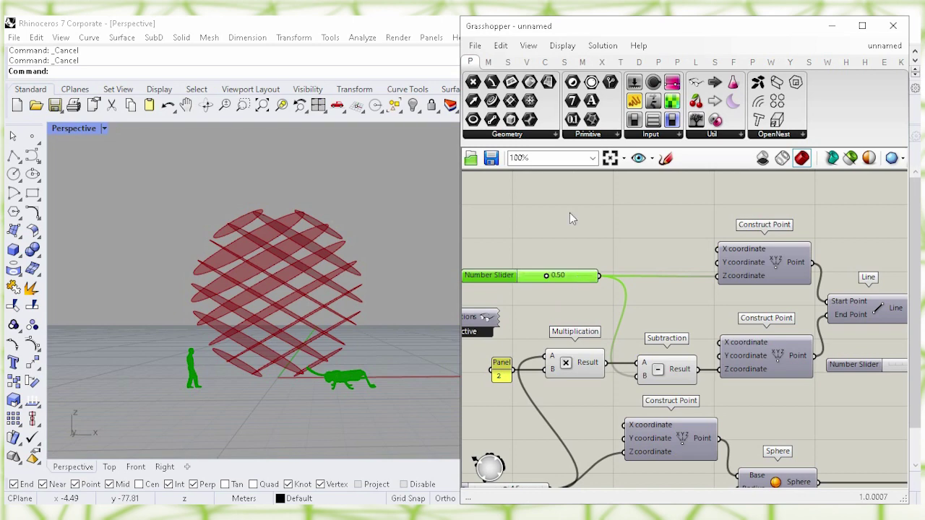
left_click(599, 214)
Move the Boundary Surfaces component slightly farther away from the Brep | Plane component
right_click_drag(638, 221, 506, 228)
right_click_drag(810, 247, 586, 258)
right_click_drag(849, 256, 684, 249)
right_click_drag(828, 289, 643, 246)
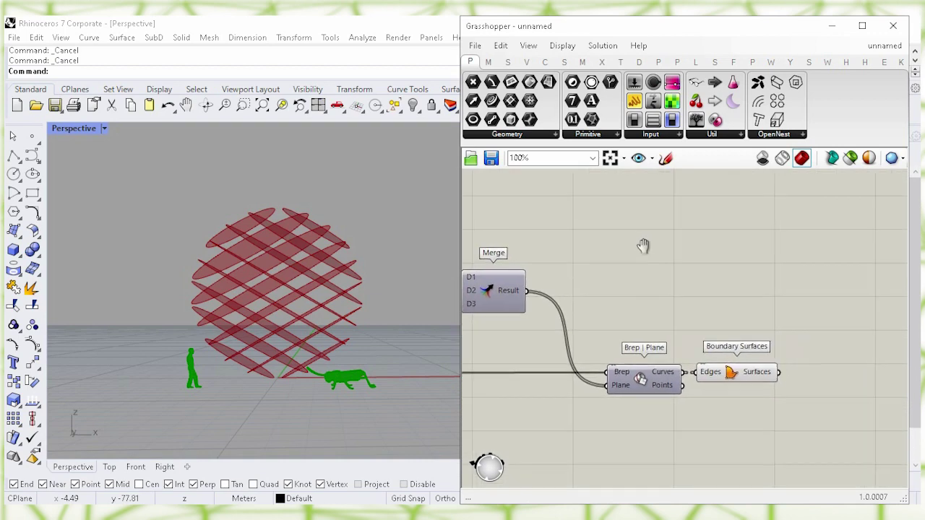
left_click_drag(732, 373, 746, 373)
left_click(741, 415)
Bake the Boundary Surfaces output to the Default layer as a group
right_click_drag(742, 415, 612, 376)
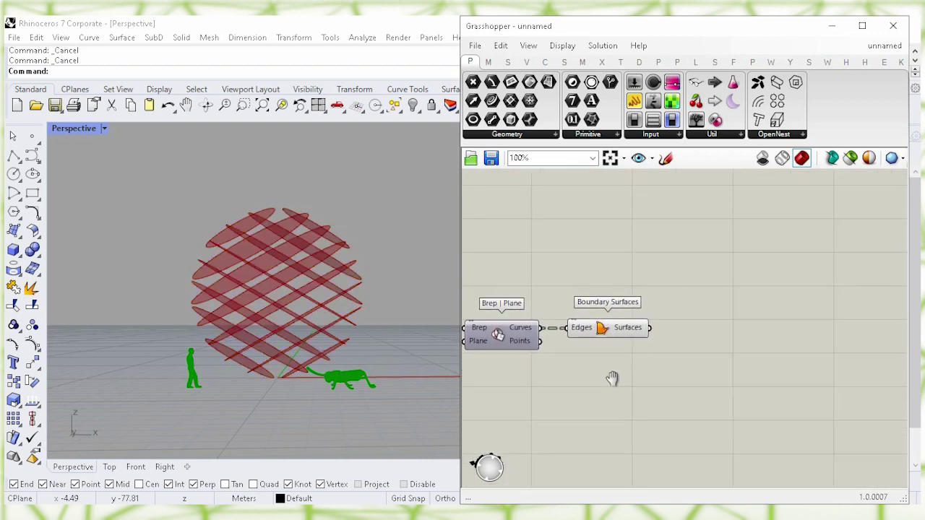
left_click(606, 330)
right_click(605, 329)
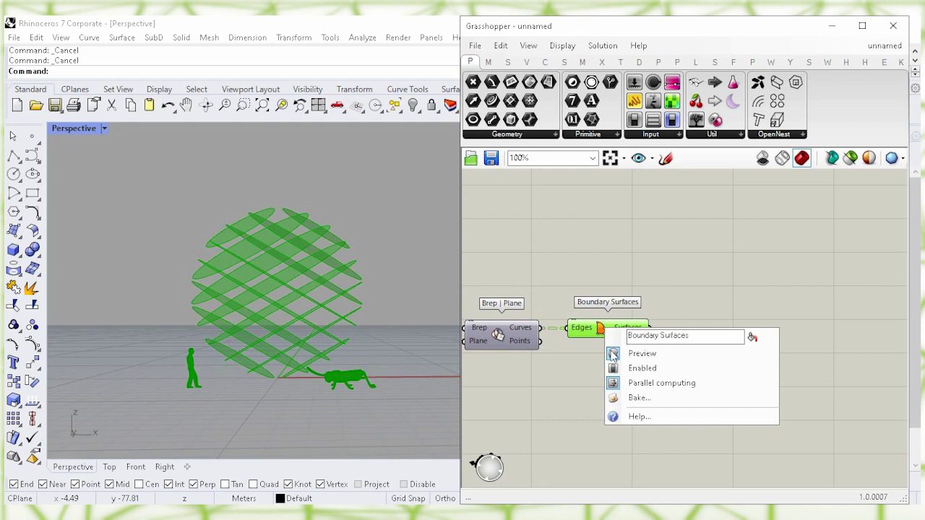
left_click(653, 404)
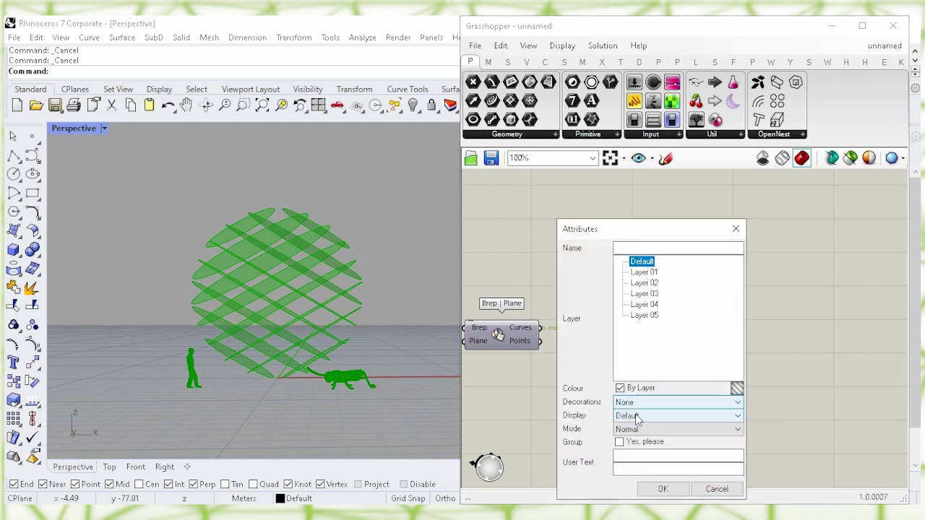
left_click(618, 443)
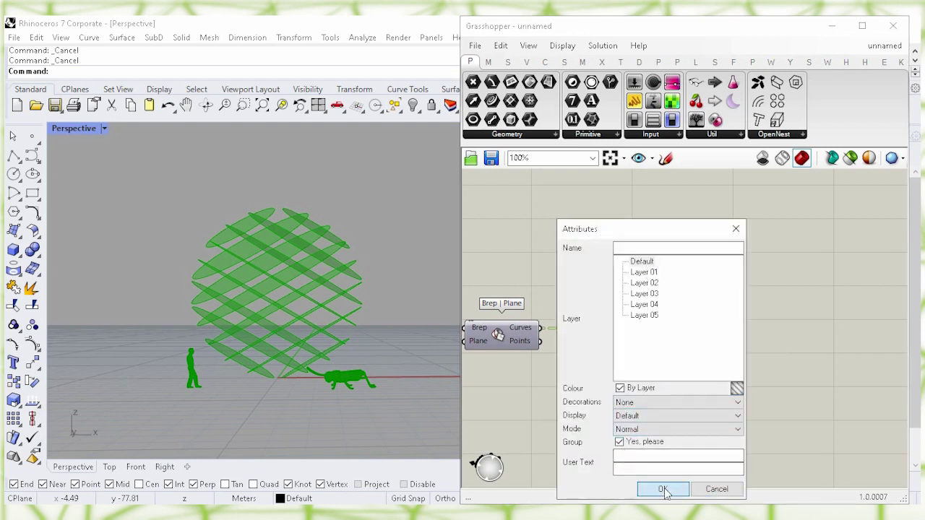
left_click(663, 490)
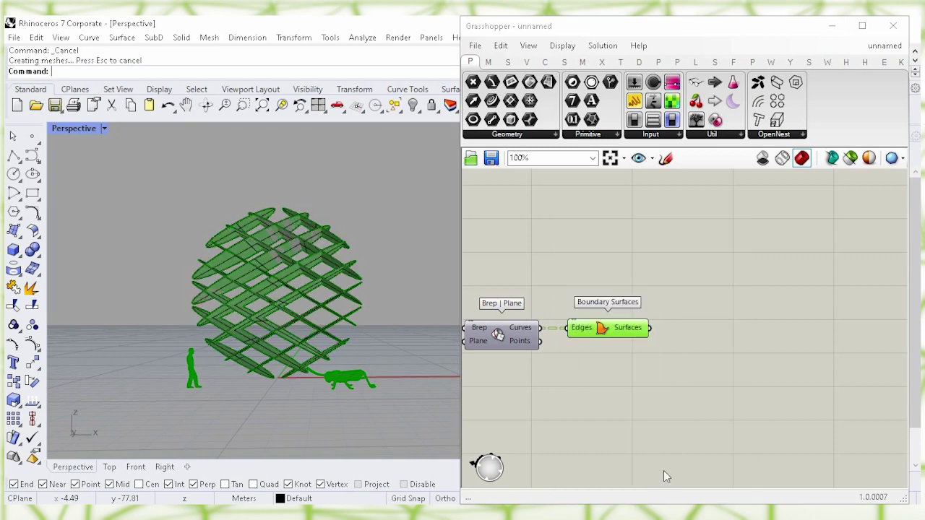
Turn off the preview of the Boundary Surfaces component and minimize Grasshopper to work in Rhino
right_click(606, 341)
left_click(694, 354)
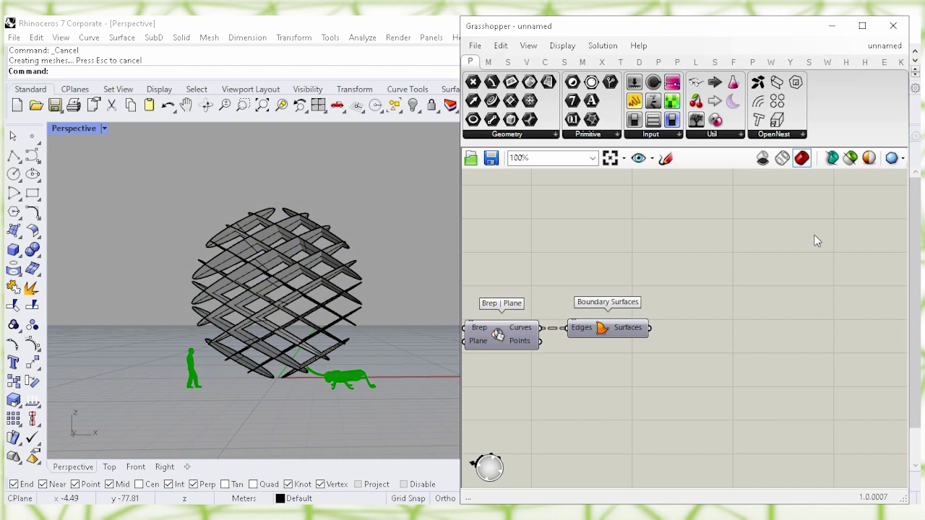
left_click(831, 25)
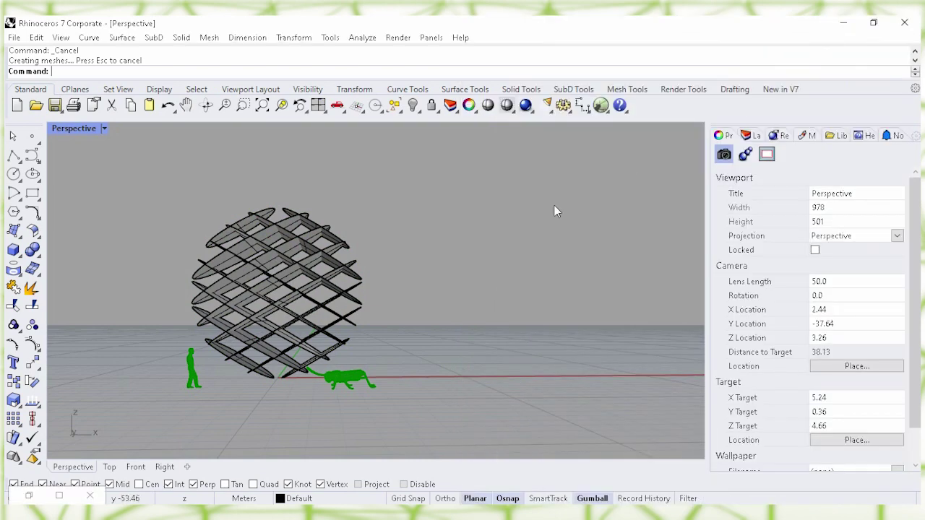
Offset the baked group of surfaces with OffsetSrf at distance 0.09 as solids on both sides, with round corners and the input deleted
right_click_drag(413, 216, 463, 244)
left_click(446, 260)
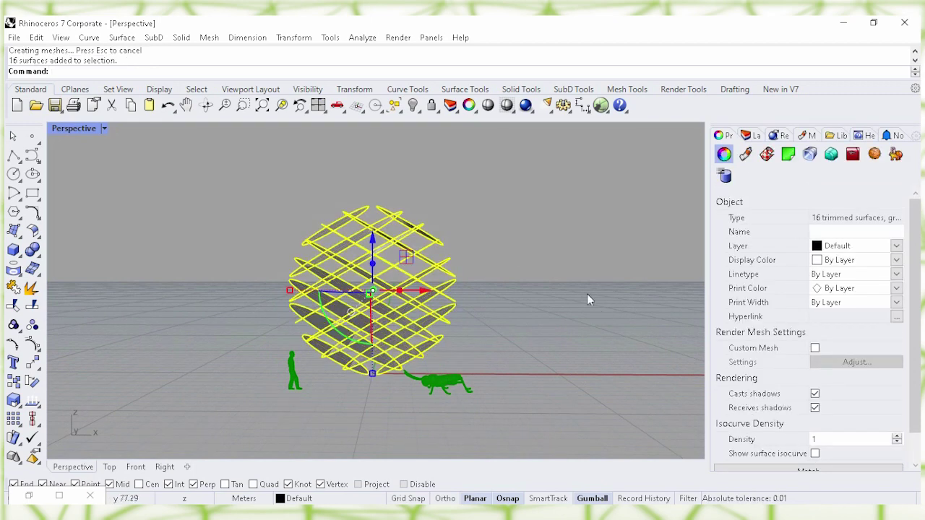
left_click(521, 303)
right_click_drag(520, 303, 456, 293)
left_click(455, 293)
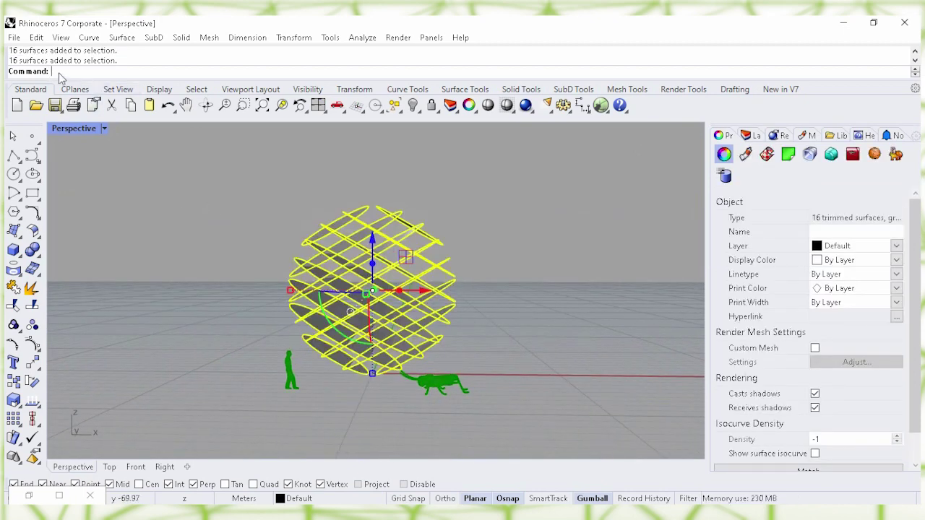
type("OffsetSrf")
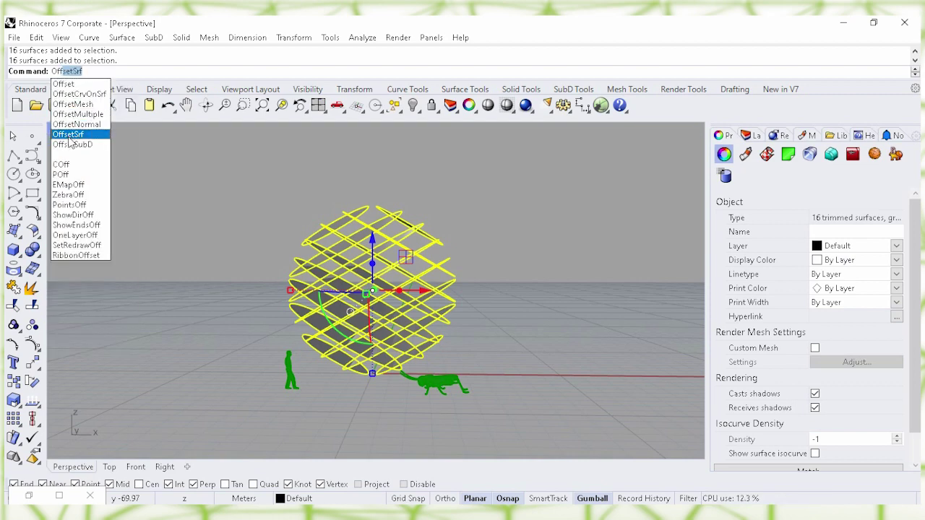
left_click(68, 135)
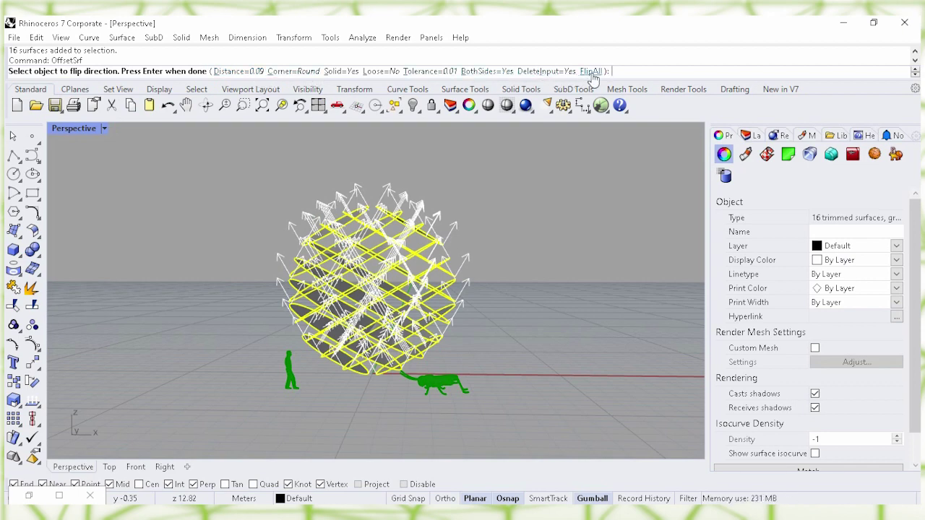
right_click(634, 71)
left_click(678, 78)
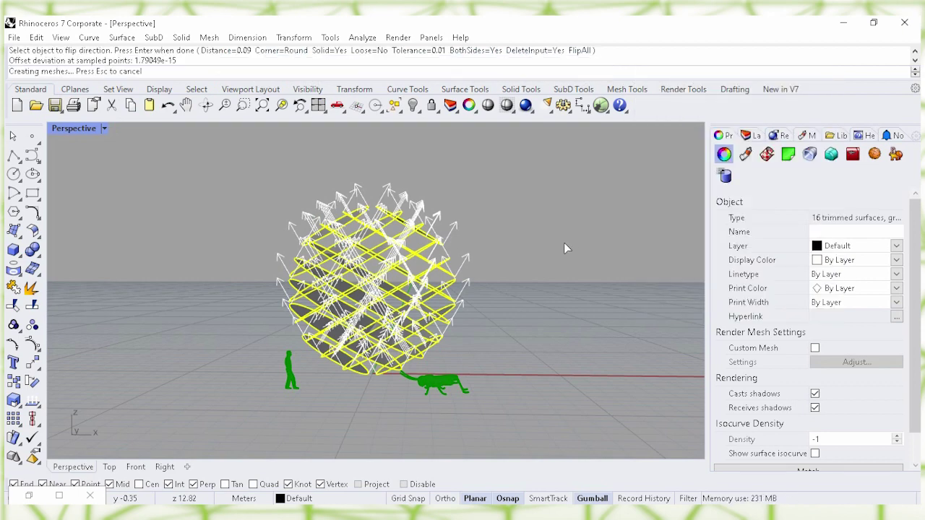
left_click(539, 254)
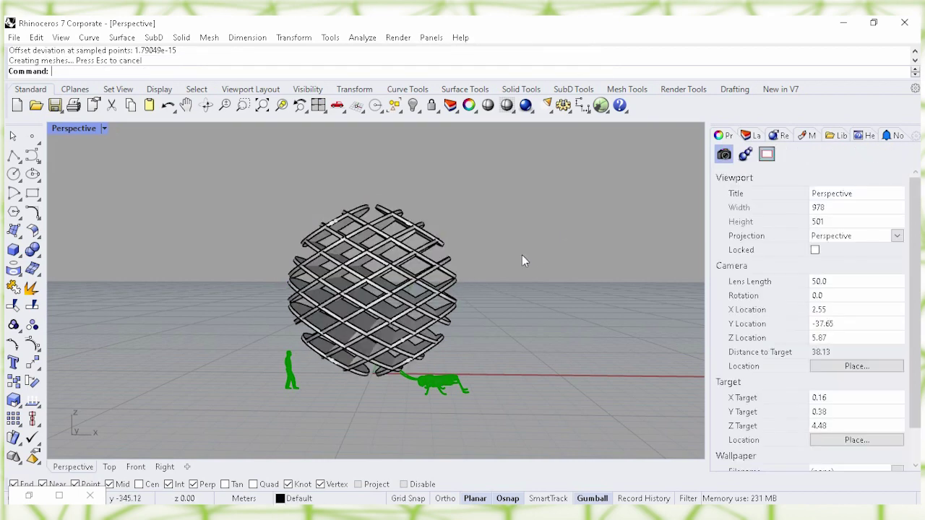
Switch the Perspective viewport to the Rendered display mode and inspect the thickened lattice sphere
right_click_drag(477, 264, 504, 259)
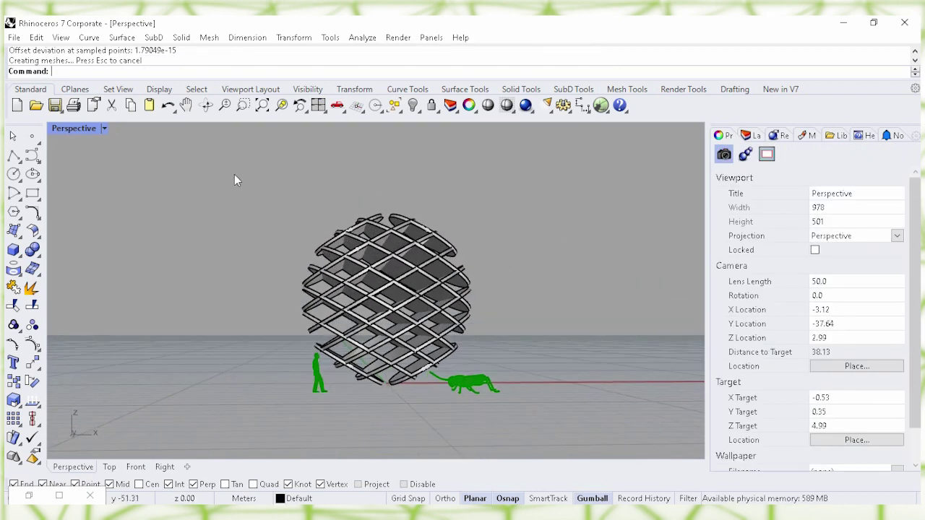
left_click(103, 129)
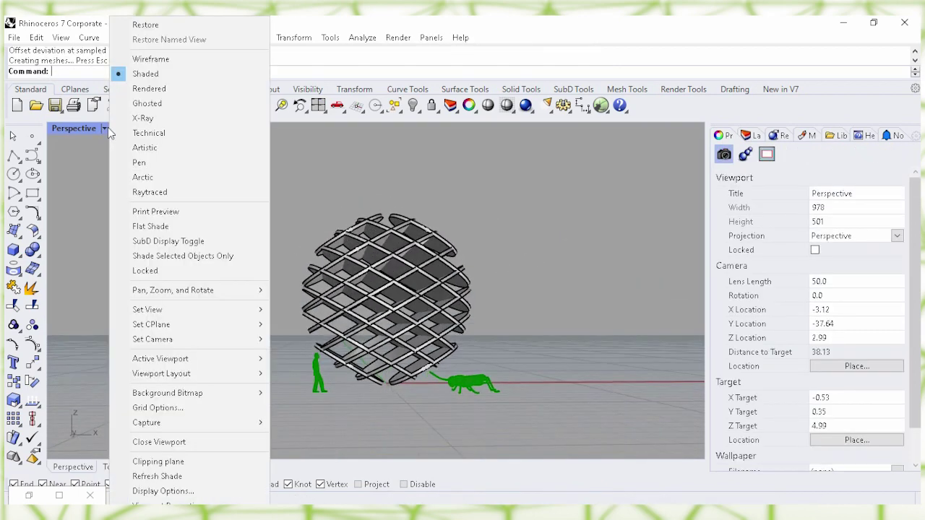
left_click(165, 89)
right_click_drag(260, 247, 498, 253)
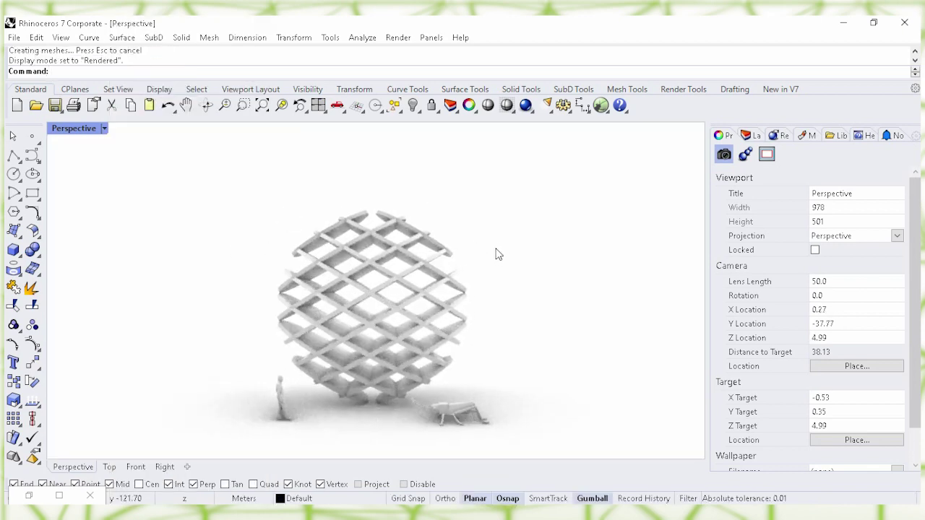
right_click_drag(570, 286, 223, 275)
right_click_drag(559, 304, 409, 270)
right_click_drag(589, 296, 494, 291)
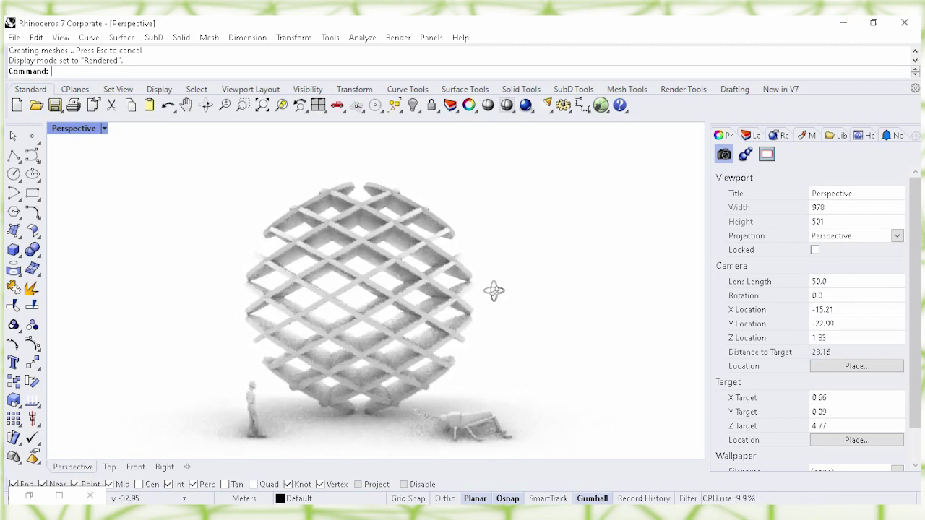
right_click_drag(567, 301, 599, 297)
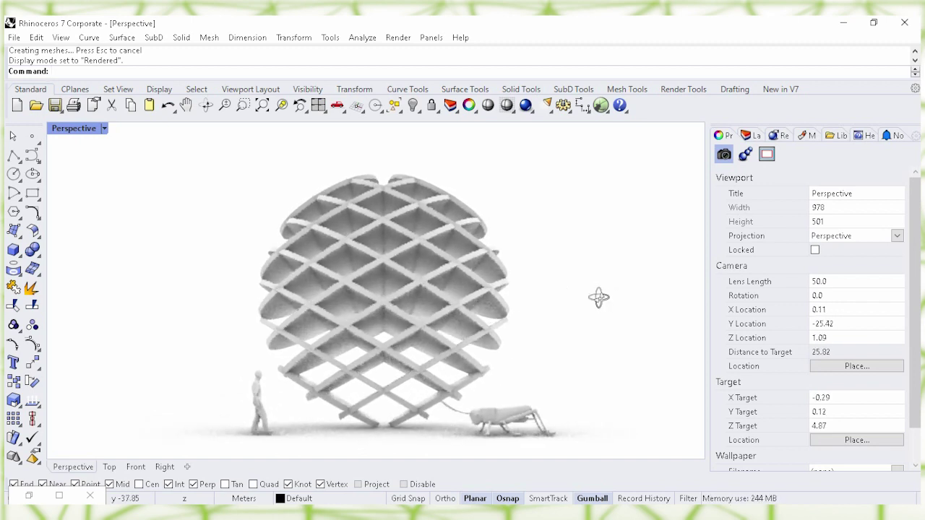